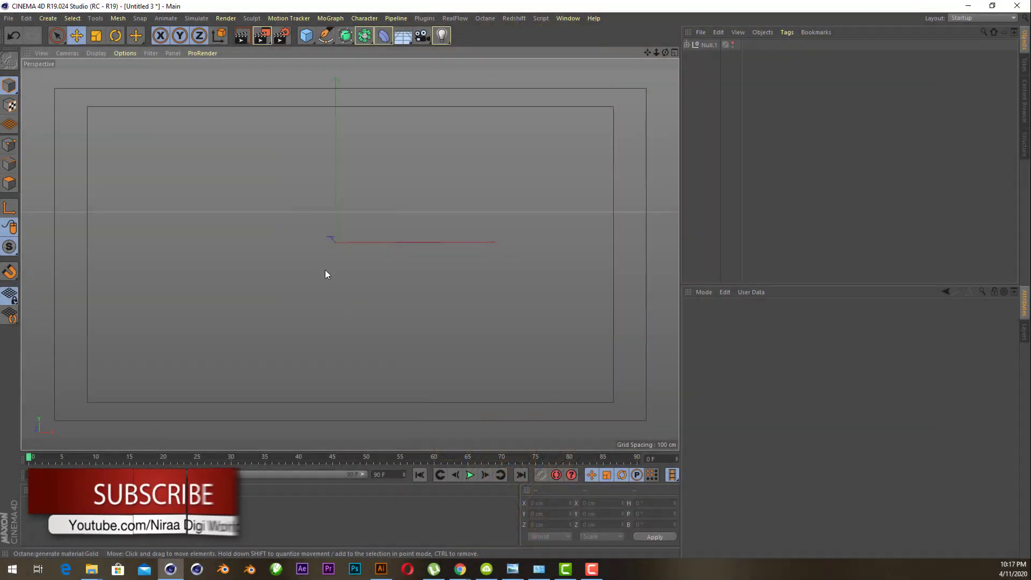
Step: Inspect the Buddha artwork's separate paths in Illustrator's Layer 1, then return to Cinema 4D
left_click(381, 569)
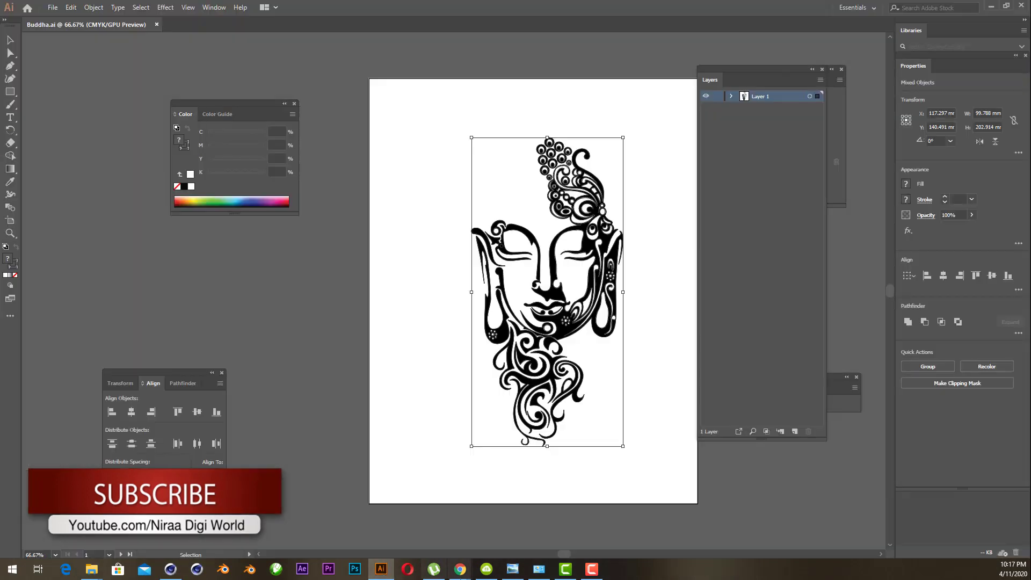
left_click(730, 97)
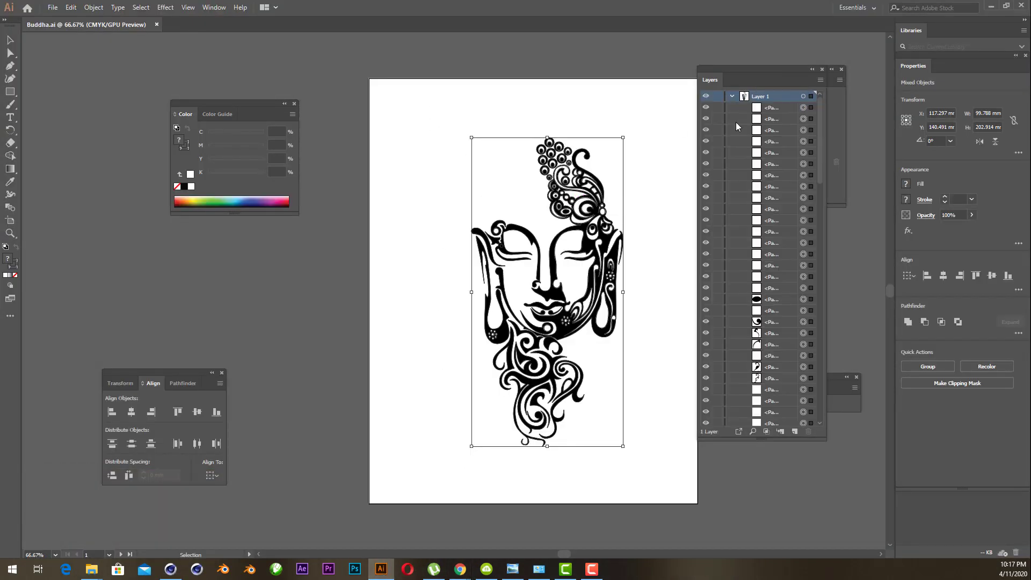
left_click(403, 129)
left_click_drag(410, 92, 680, 505)
left_click(425, 77)
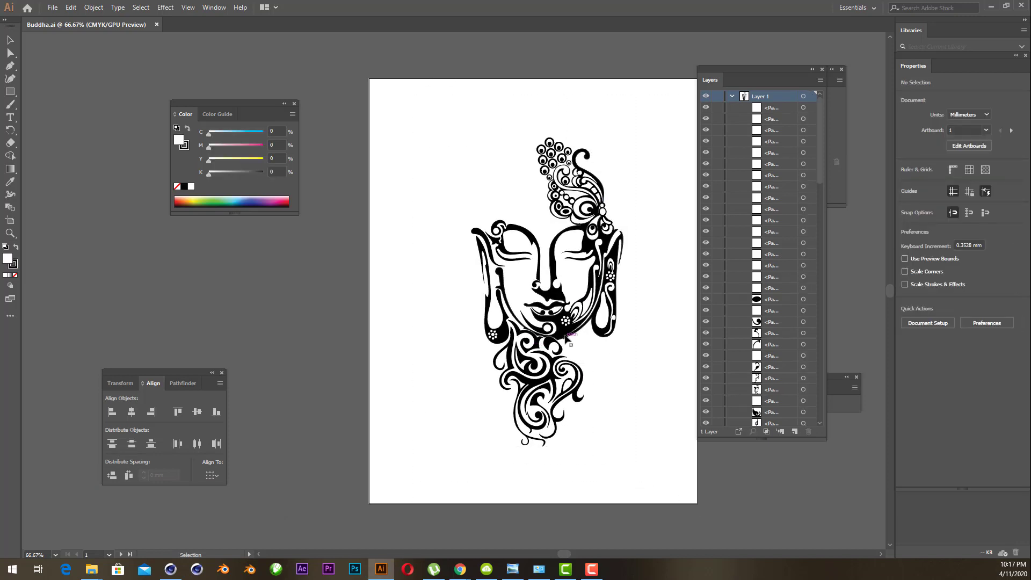
left_click(170, 569)
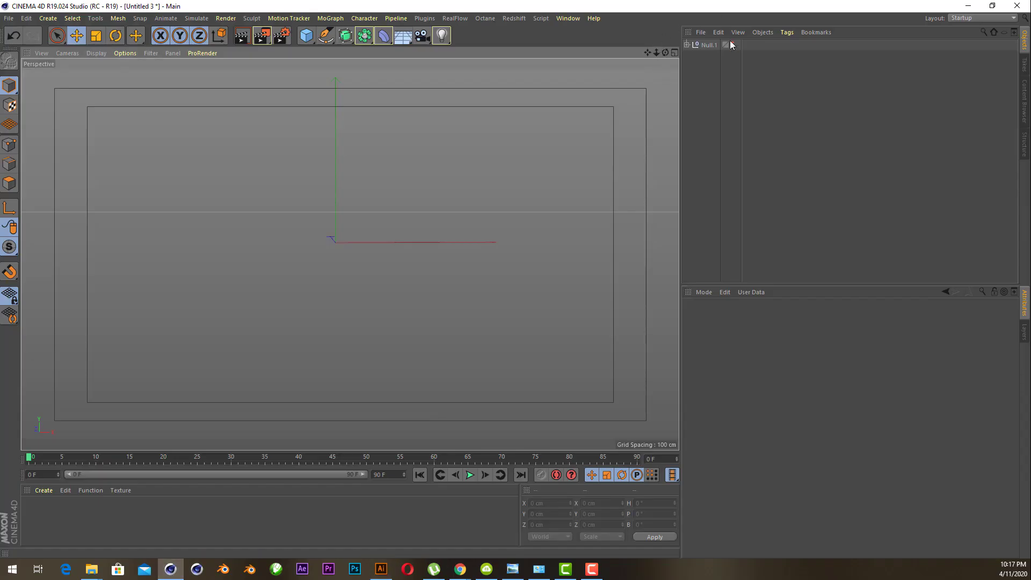
Step: Merge the Buddha.ai Illustrator file into the Cinema 4D scene
left_click(701, 32)
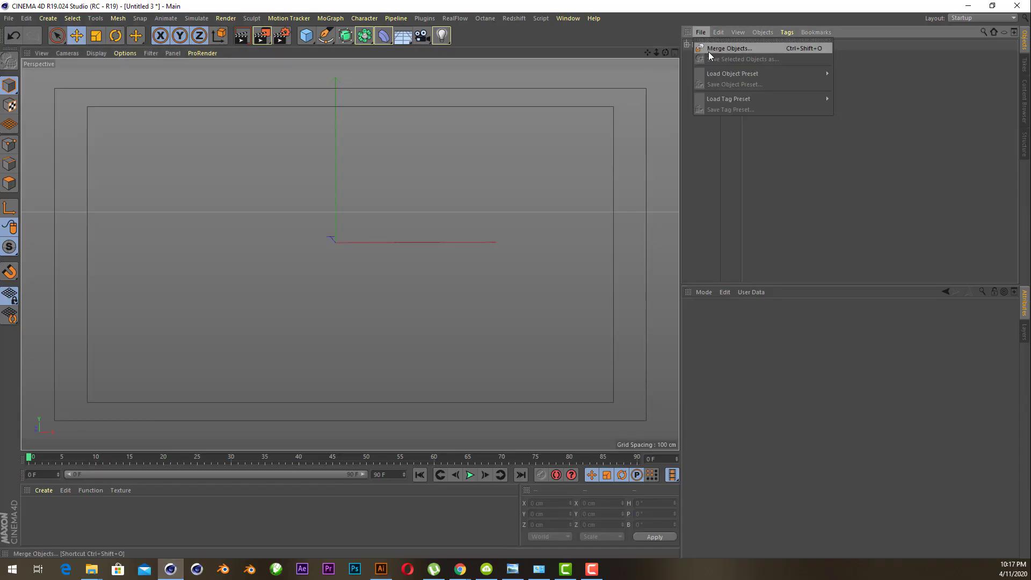
left_click(708, 50)
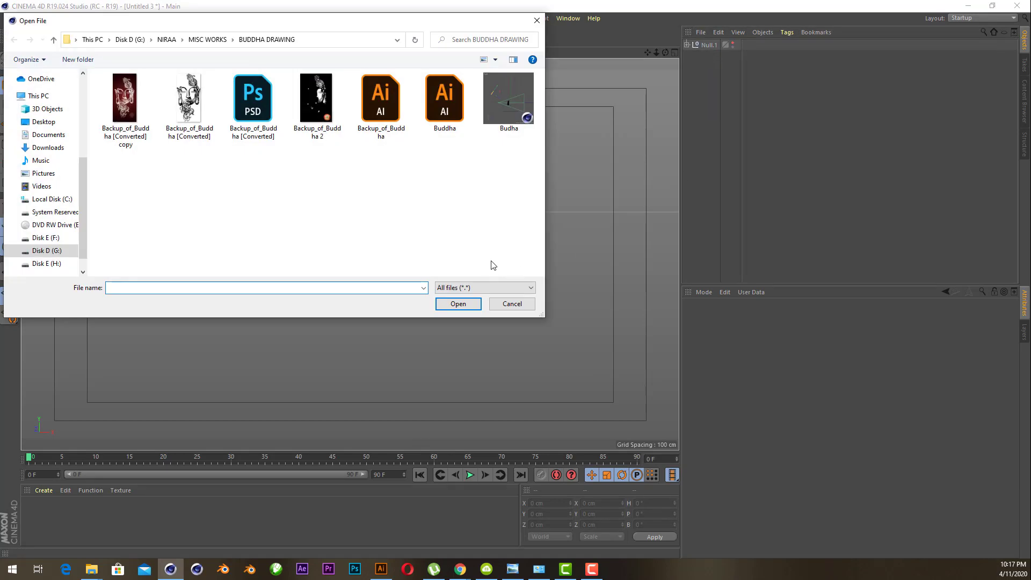
left_click(446, 96)
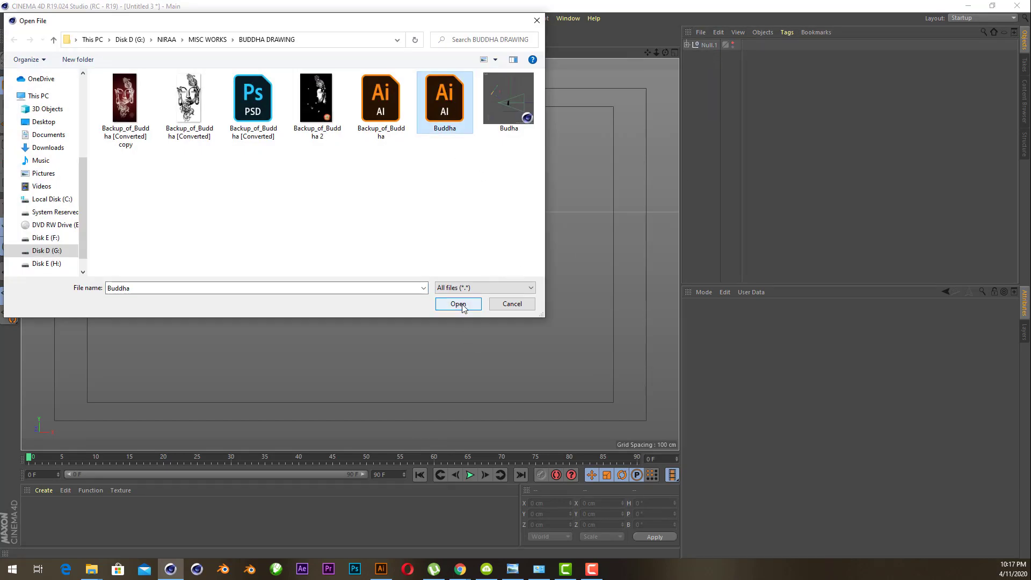
left_click(460, 304)
left_click(451, 424)
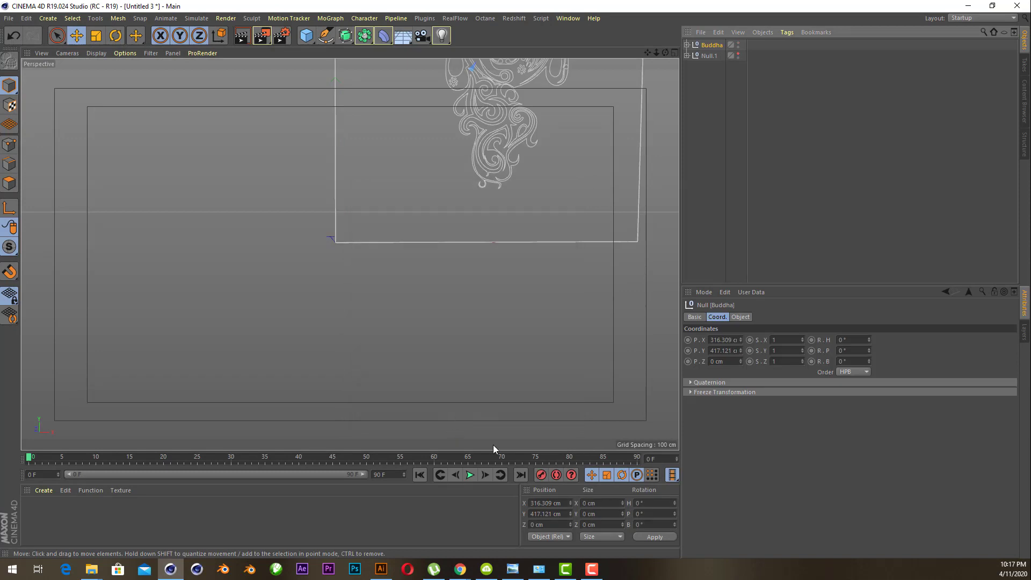
Step: Centre the Buddha group at the origin with P.X and P.Y set to 0
left_click(737, 341)
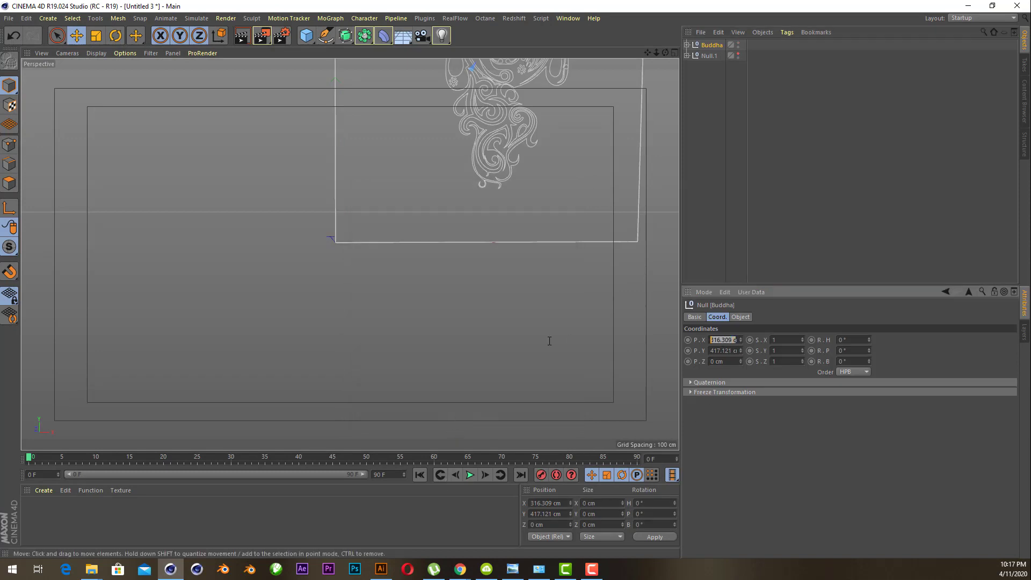
type("0")
key("Tab")
type("0")
key("Return")
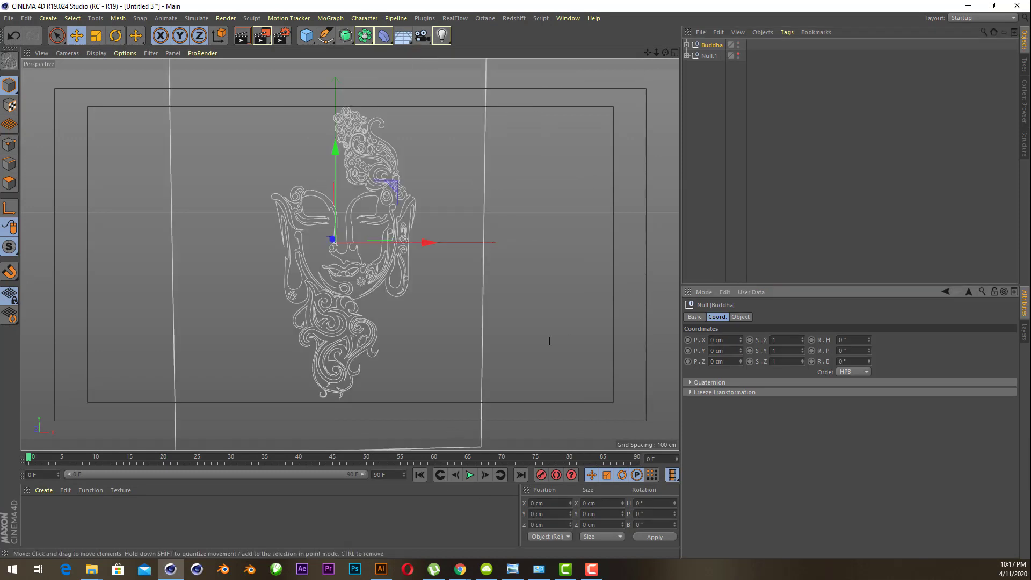
Step: Delete Path 1, the rectangular border, from the Buddha group
left_click(688, 44)
left_click(715, 56)
scroll(367, 218, "down", 3)
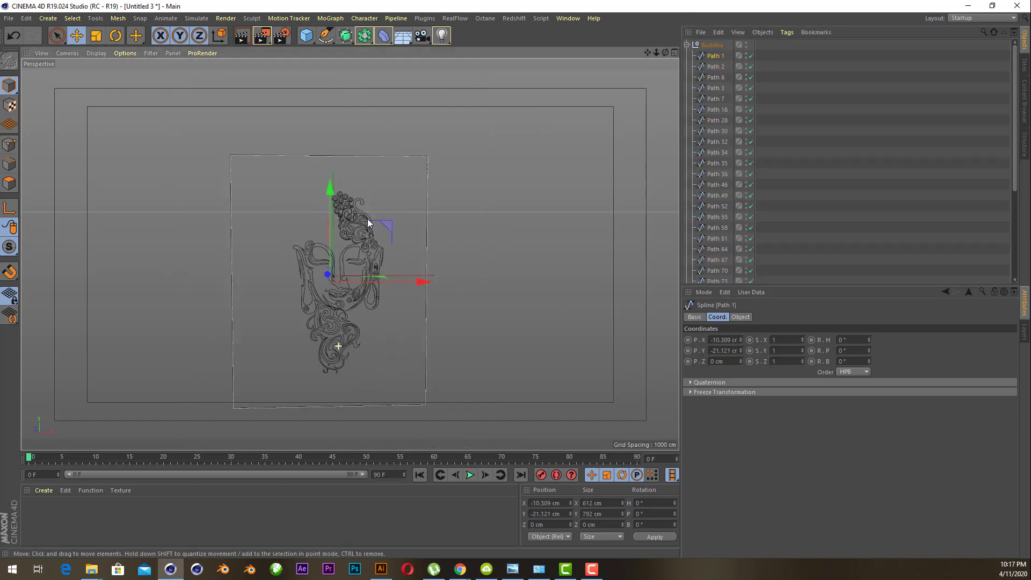
left_click(711, 59)
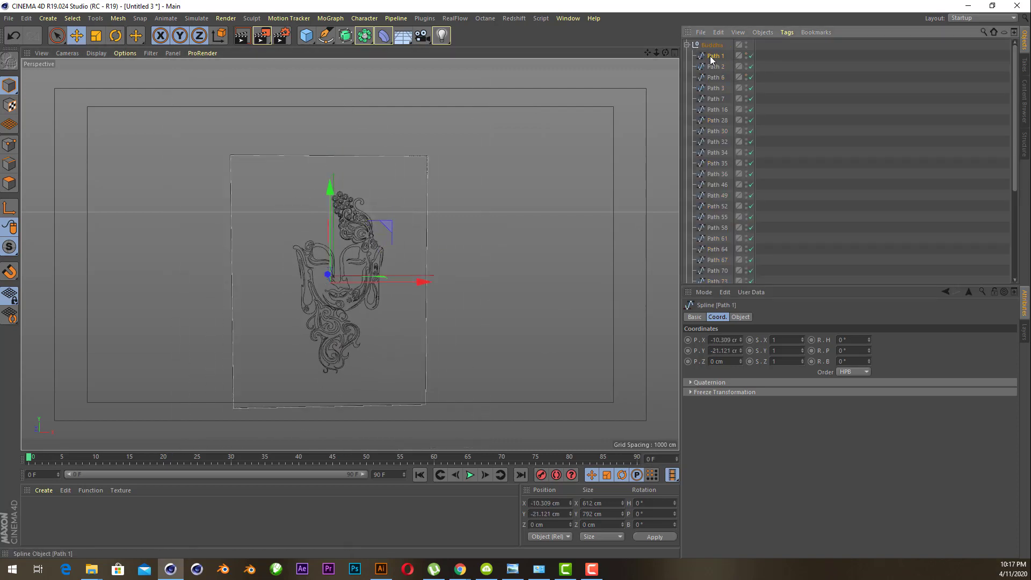
key("Delete")
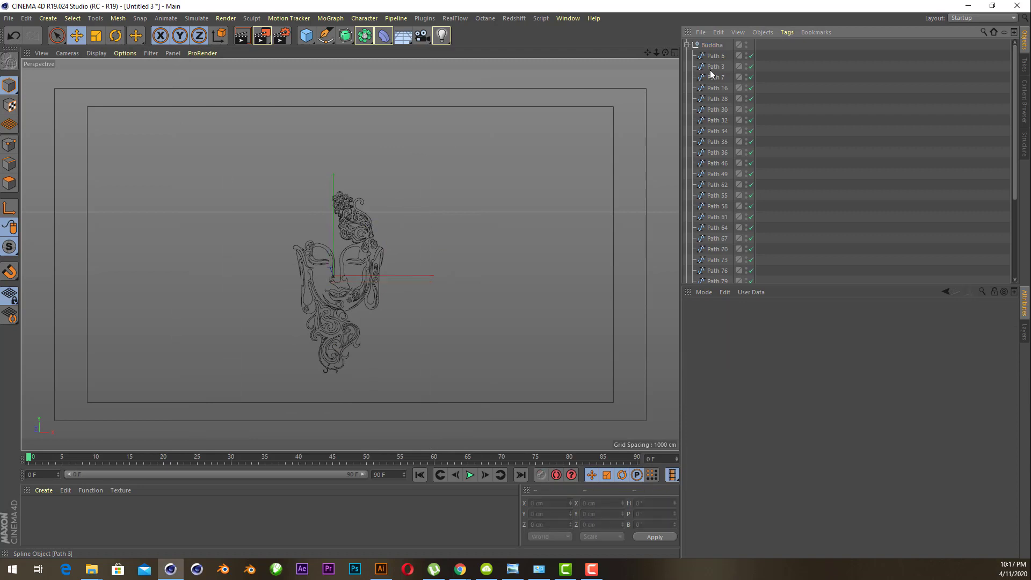
left_click(688, 45)
scroll(333, 258, "up", 2)
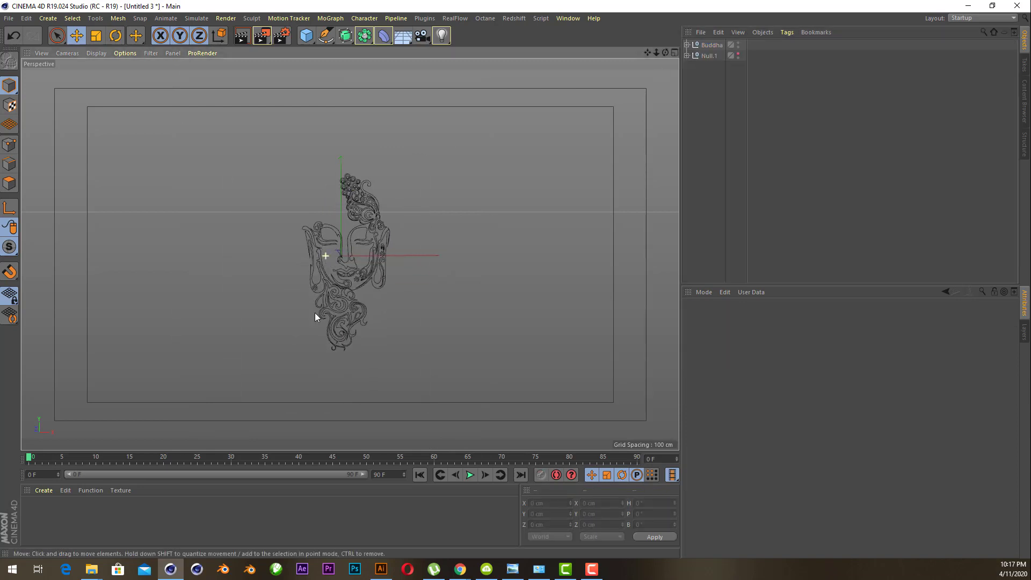
scroll(316, 290, "up", 2)
scroll(350, 301, "up", 2)
scroll(343, 217, "up", 1)
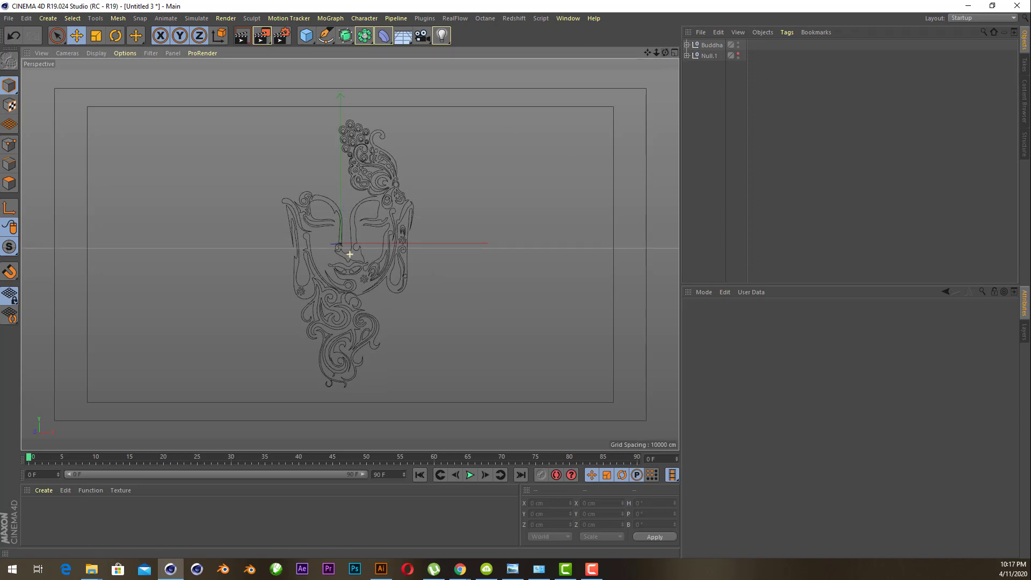
Step: Extrude the Buddha splines 0.2 cm deep with an Extrude generator
left_click(345, 35)
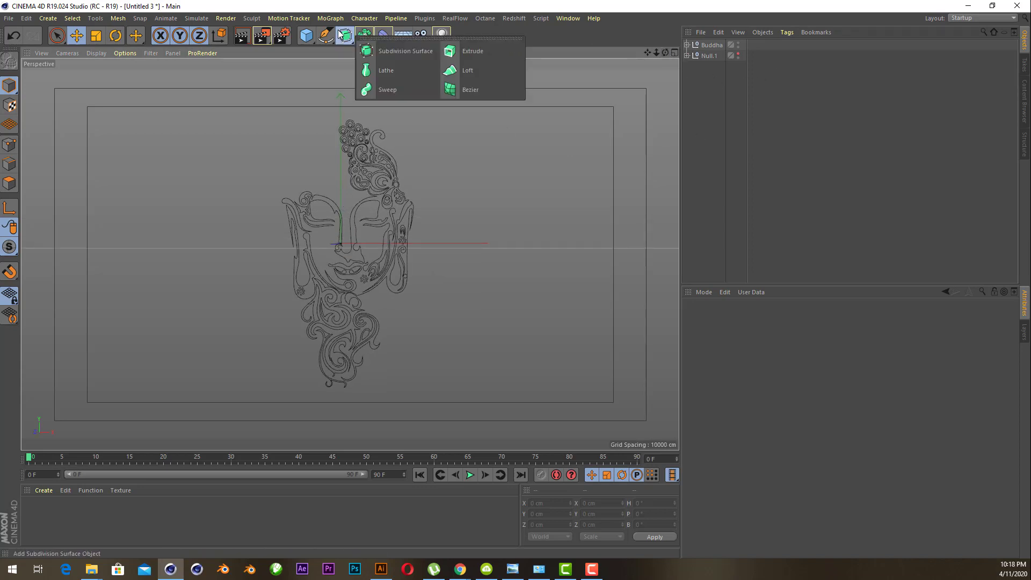
left_click(475, 52)
left_click_drag(705, 58, 709, 46)
left_click(746, 316)
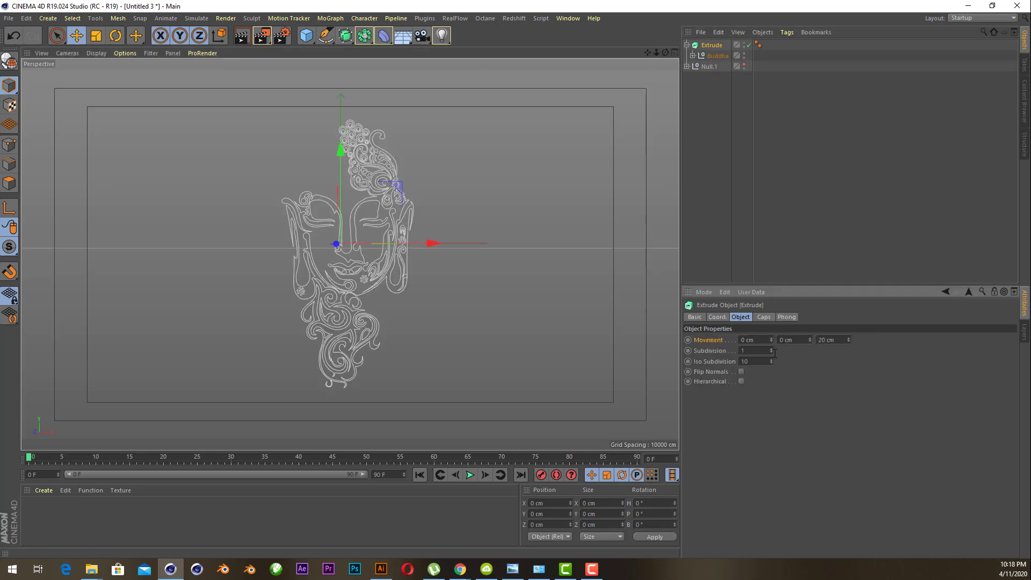
double_click(843, 342)
type(".")
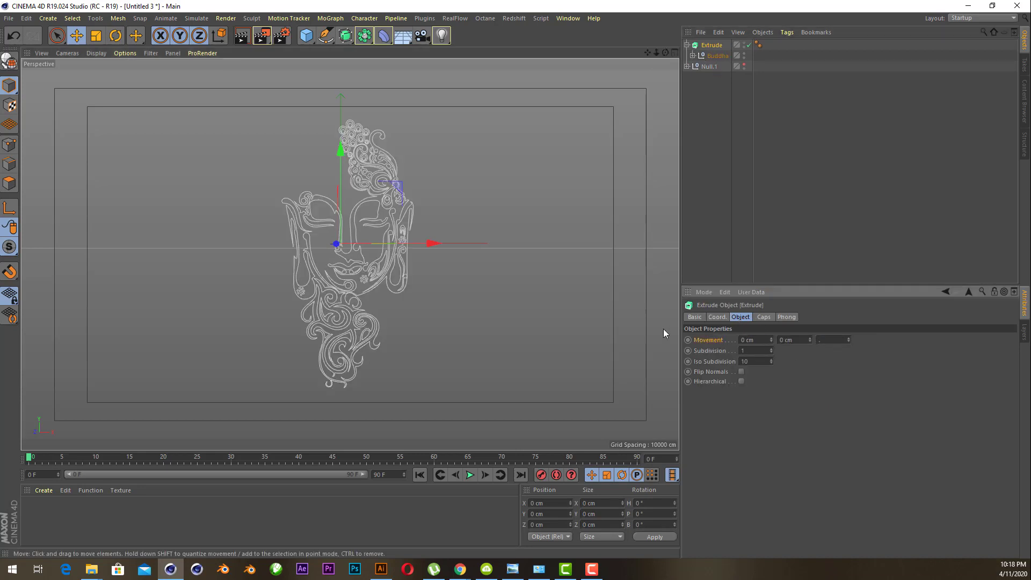
type("2")
key("Return")
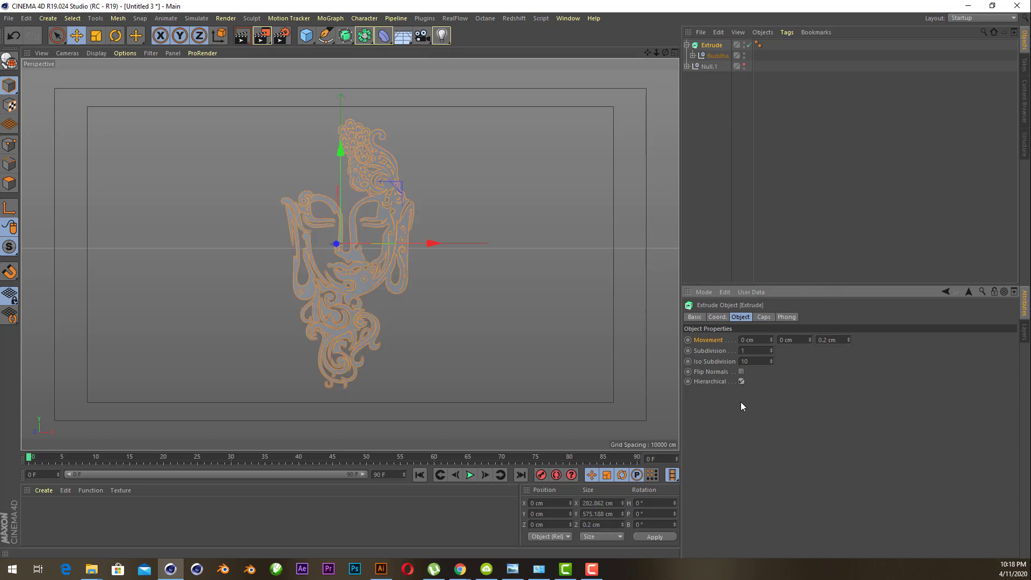
Step: Test-render the relief and exclude Null.1 with the Ganesha from rendering
scroll(376, 240, "up", 2)
scroll(376, 234, "up", 3)
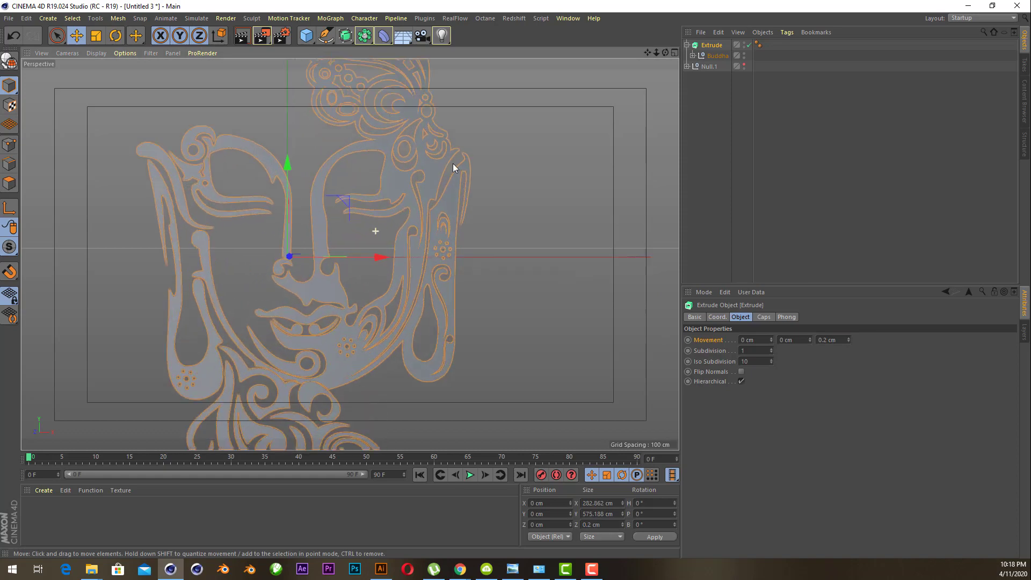
left_click_drag(666, 52, 634, 64)
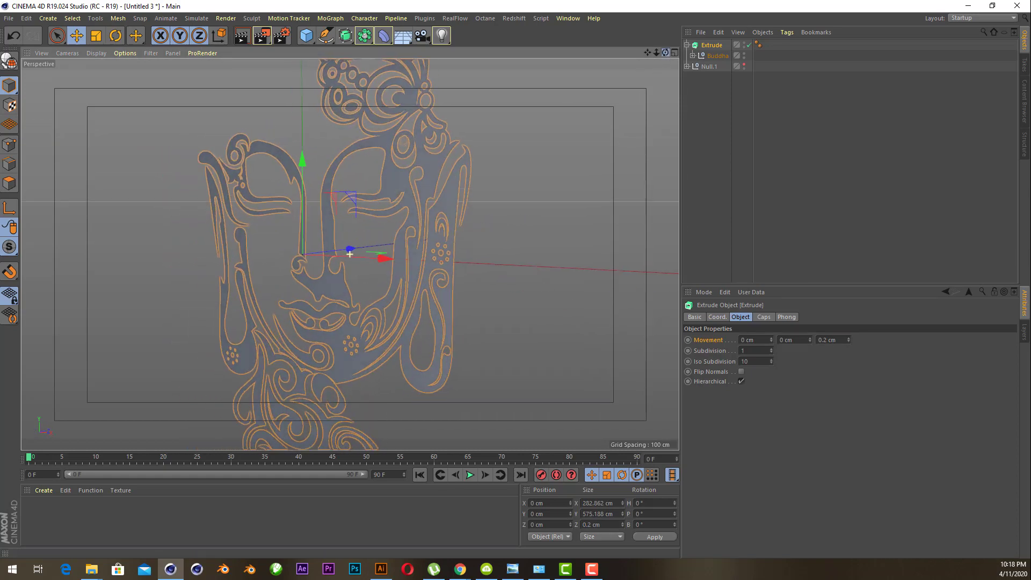
left_click(804, 150)
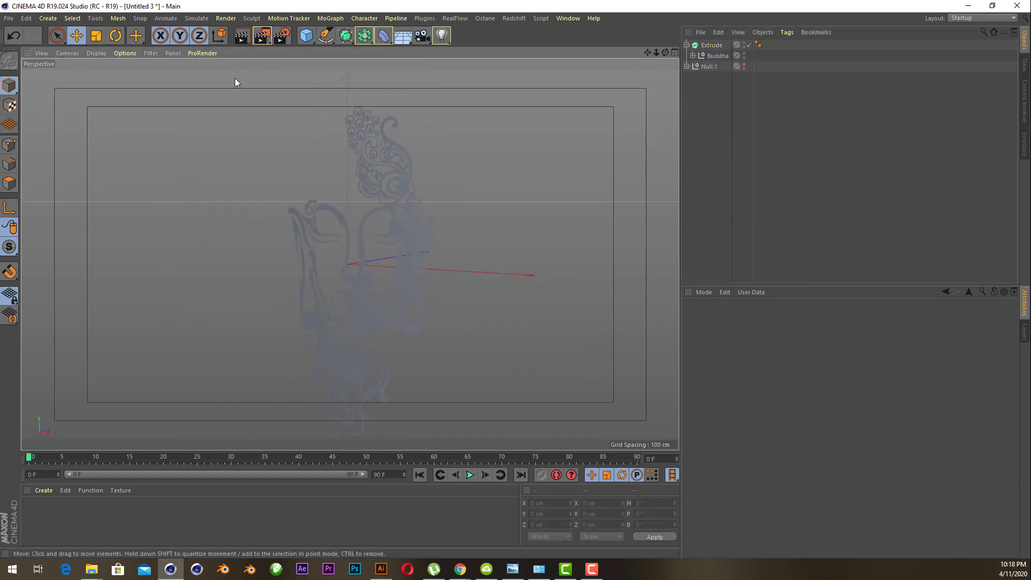
left_click(241, 38)
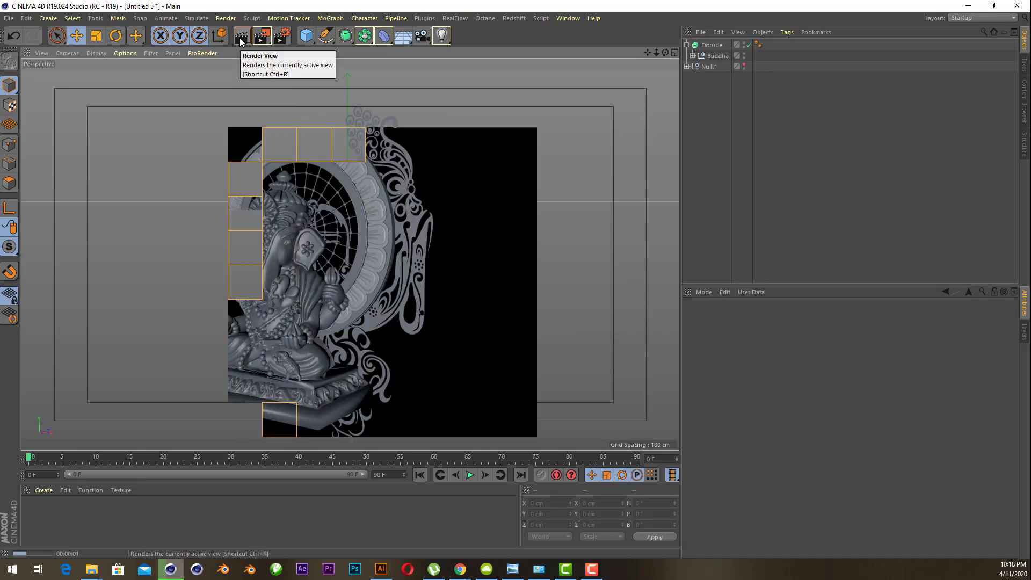
left_click(814, 64)
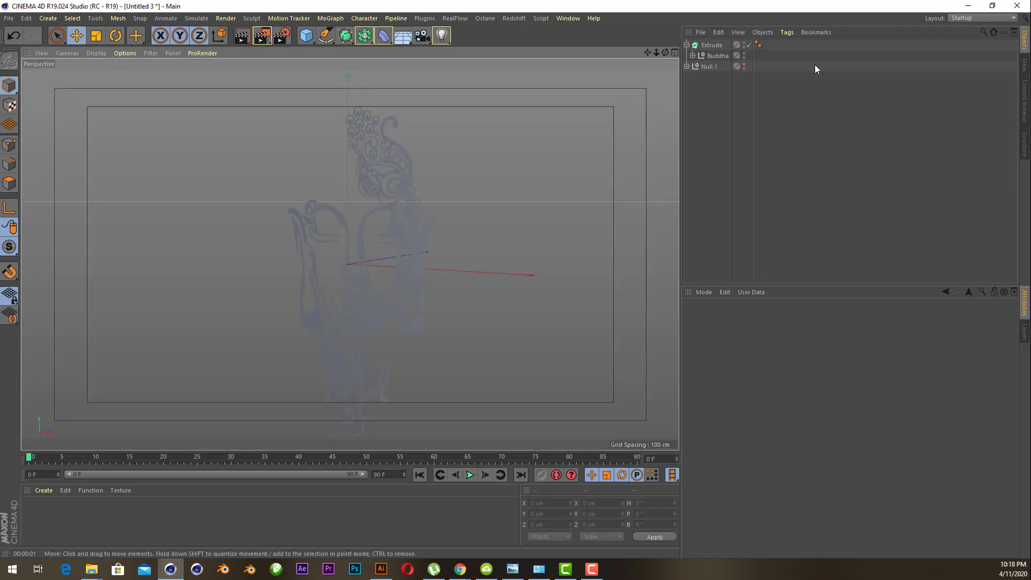
left_click(745, 69)
left_click(242, 39)
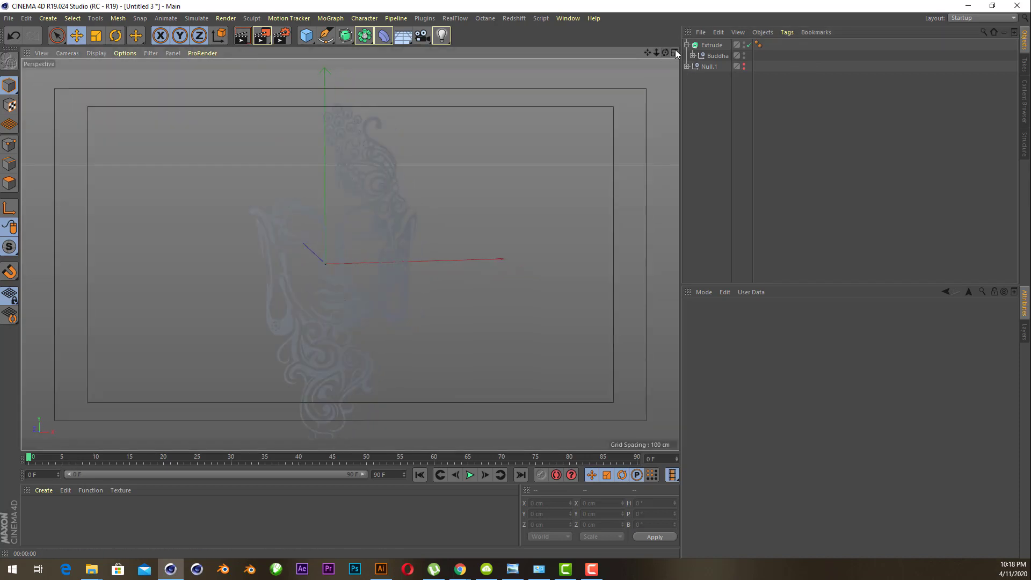
left_click(711, 45)
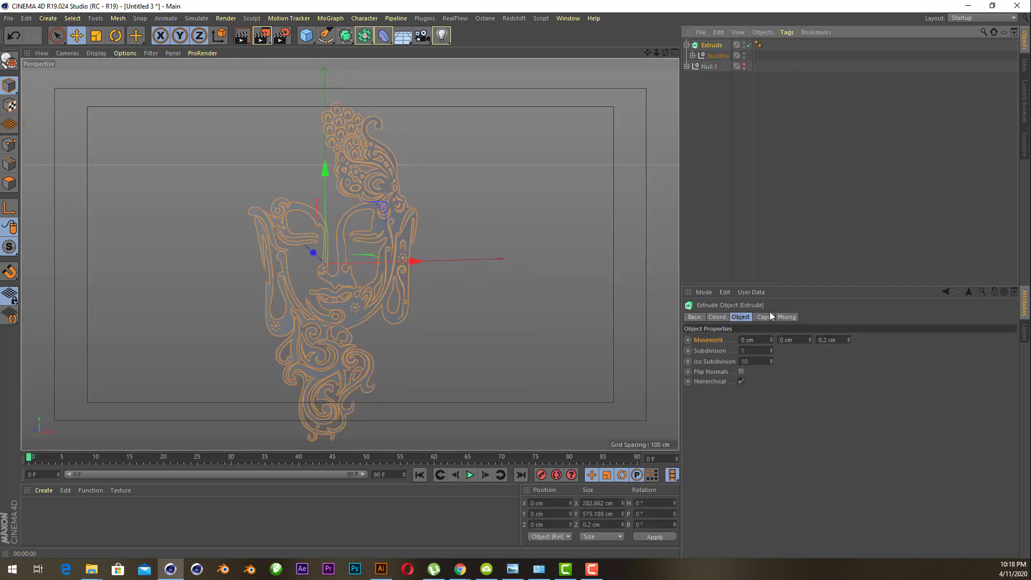
Step: Enable fillet caps on both ends, giving the start cap 6 steps and 0.5 cm radius
left_click(769, 317)
left_click(788, 341)
left_click(804, 388)
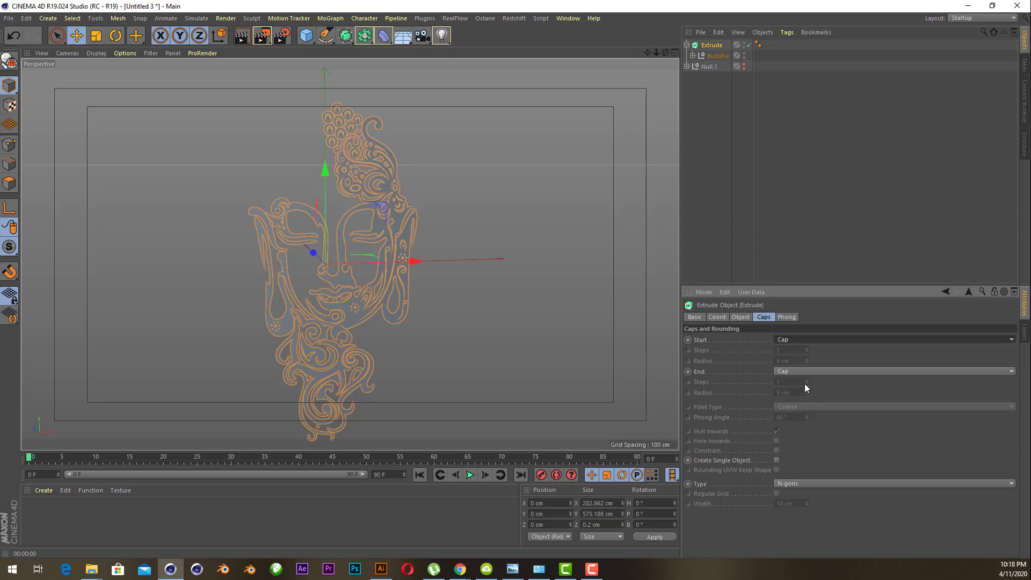
left_click(791, 340)
left_click(802, 381)
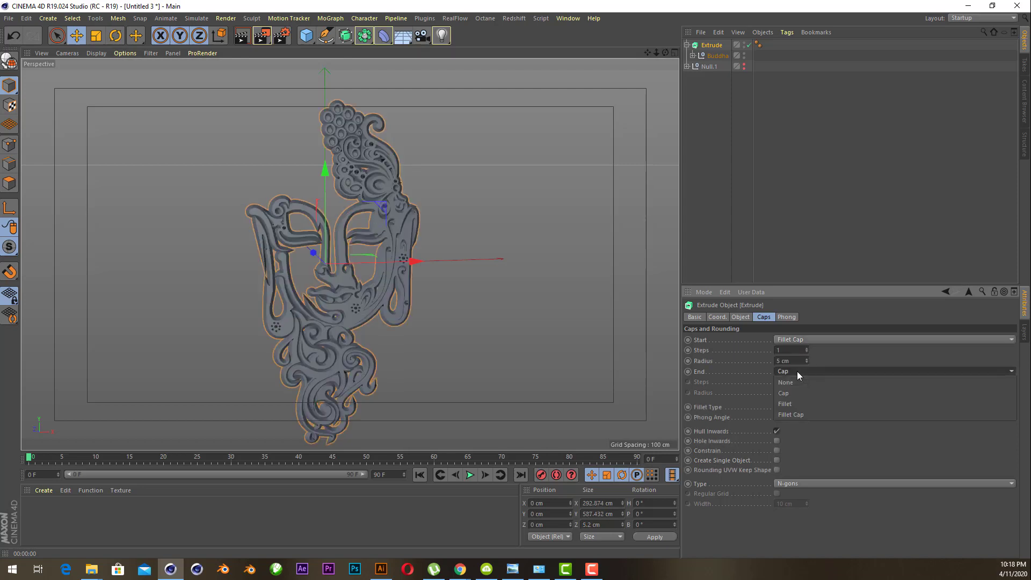
left_click(807, 414)
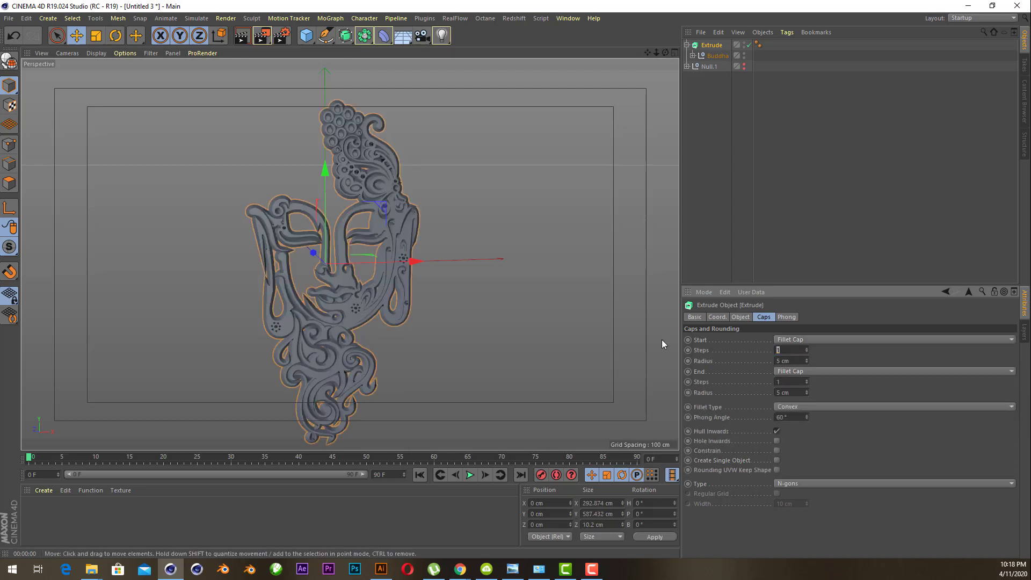
type("6")
key("Tab")
type("0.5")
key("Return")
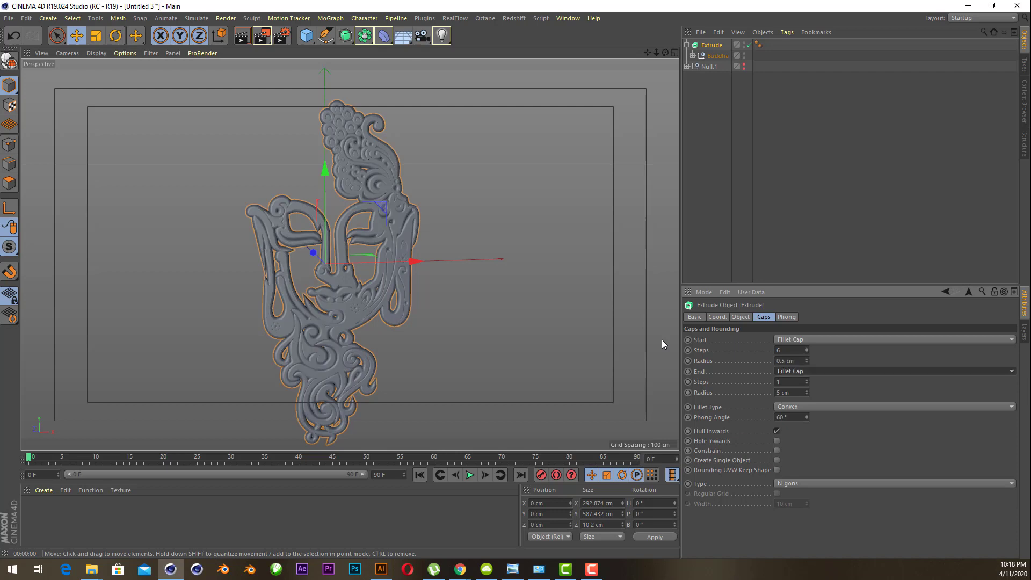
Step: Give the end fillet cap 6 steps and a 0.5 cm radius
key("Tab")
type("6")
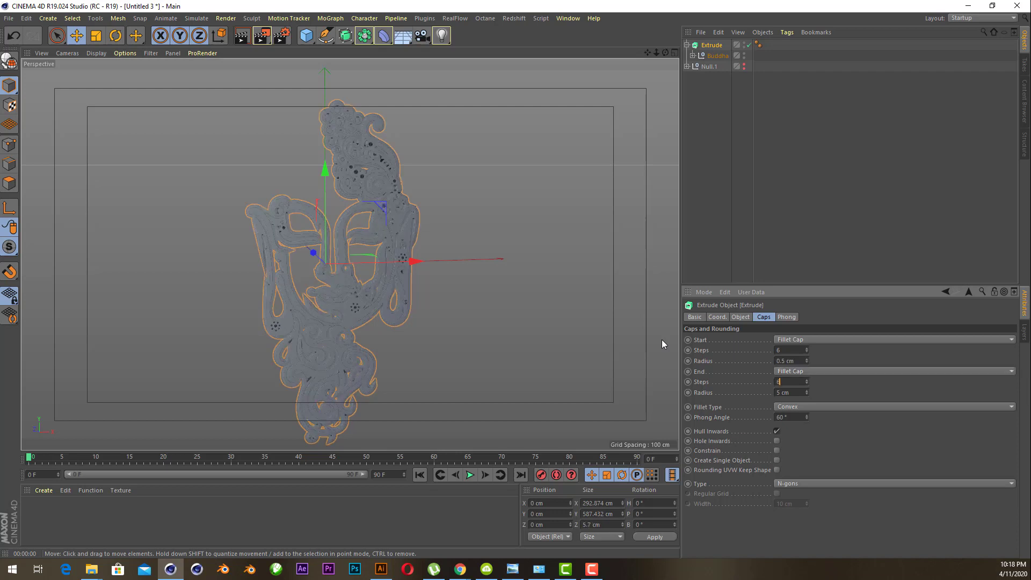
key("Tab")
type("0.5")
key("Return")
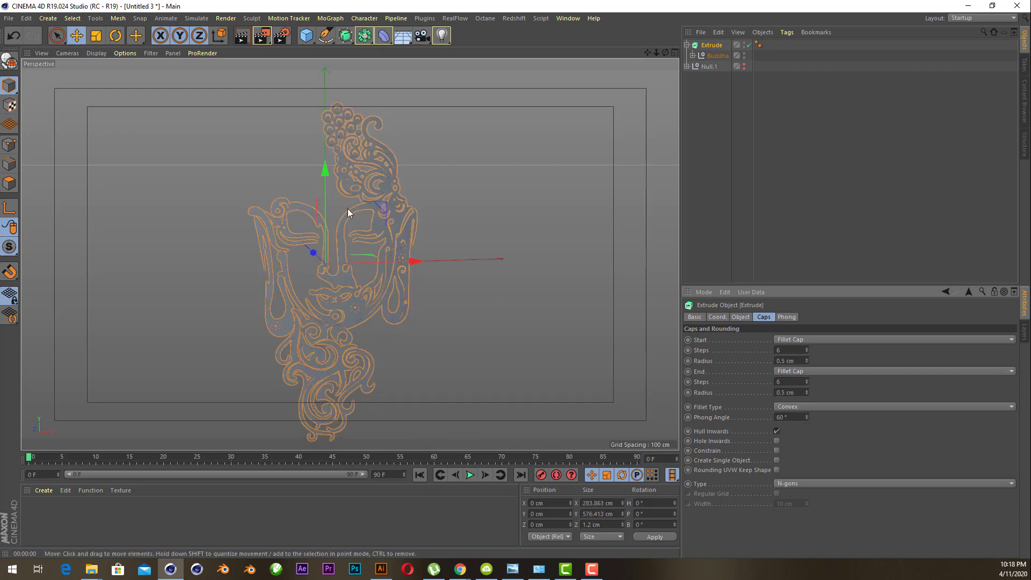
scroll(355, 226, "up", 2)
scroll(361, 237, "up", 2)
scroll(341, 223, "up", 2)
scroll(341, 223, "up", 2)
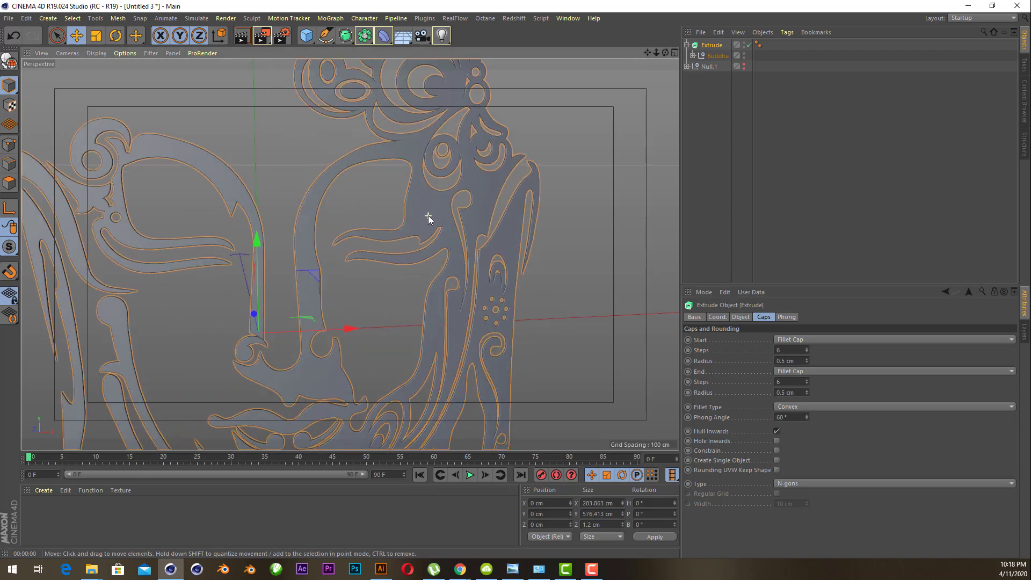
scroll(428, 218, "up", 2)
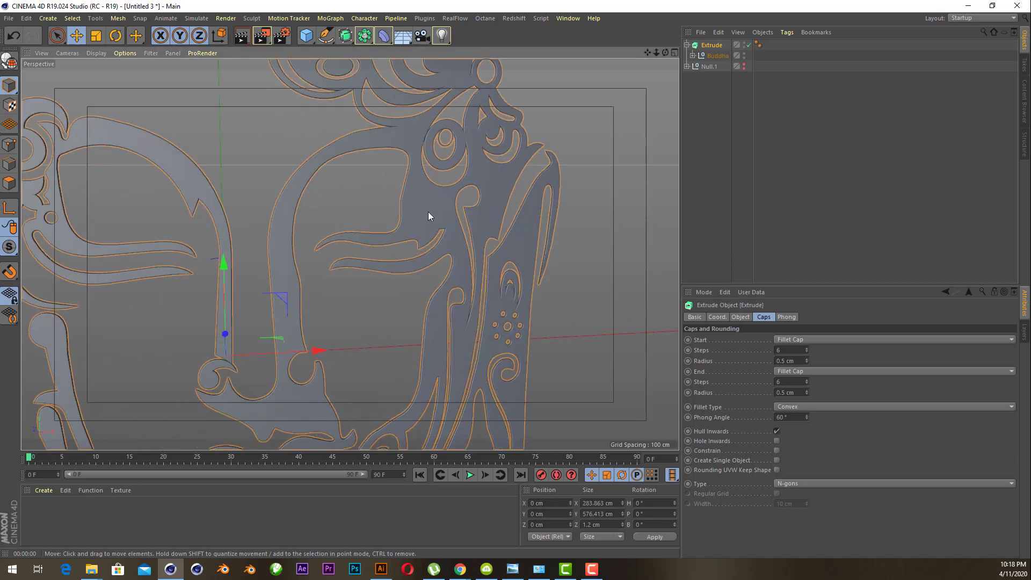
Step: Test-render the filleted Buddha relief and orbit the view around it
left_click(240, 40)
left_click(435, 281)
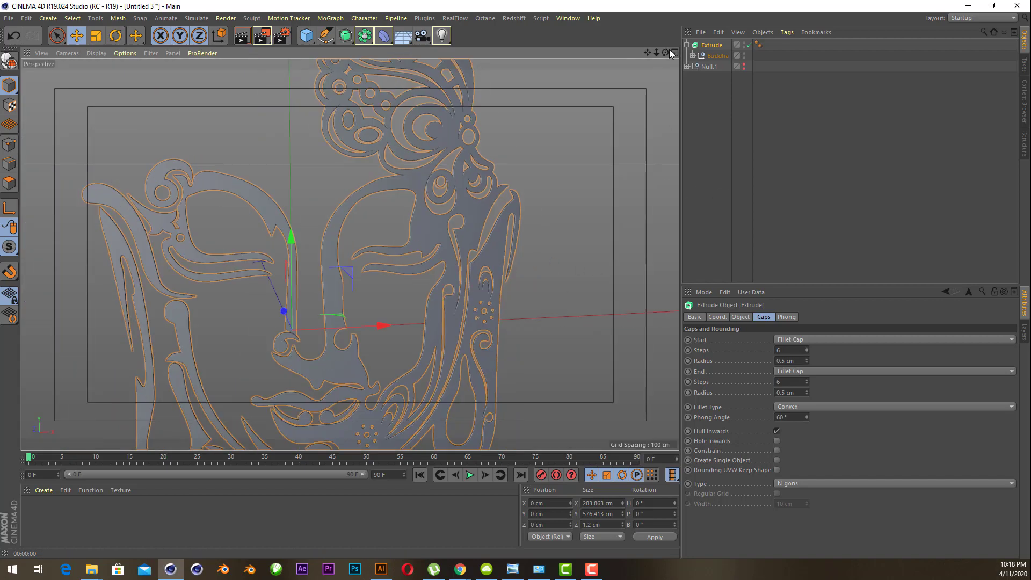
left_click_drag(665, 52, 639, 59)
scroll(349, 254, "down", 3)
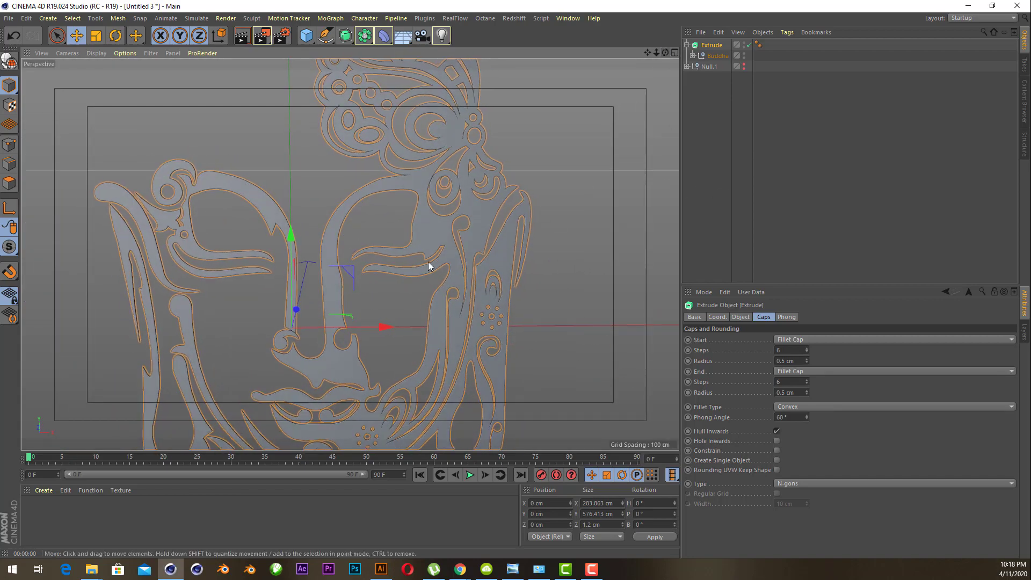
scroll(360, 199, "down", 5)
Step: Hide the Buddha extrusion in viewport and render, and show Null.1's Ganesha statue
left_click(785, 157)
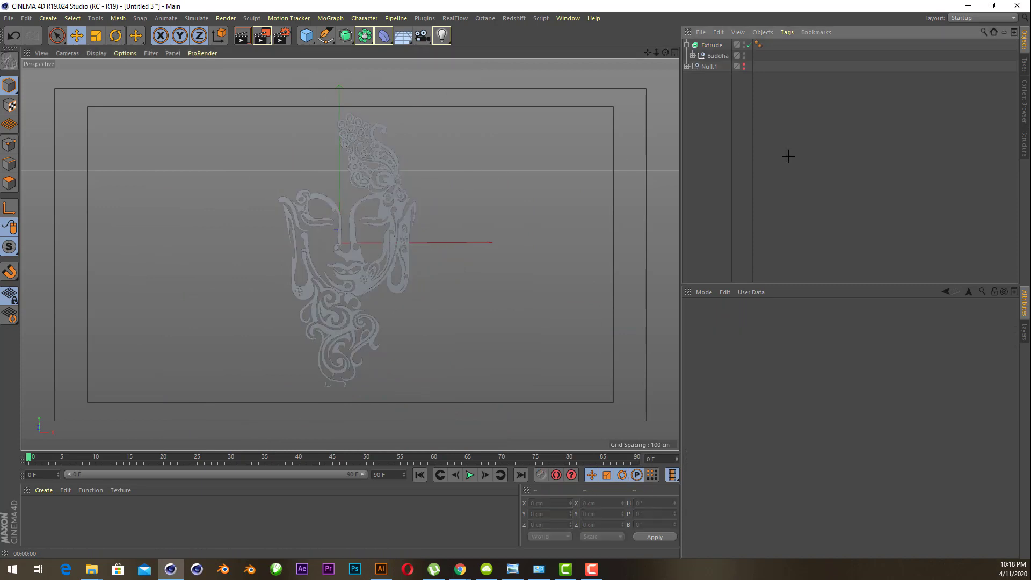
left_click(246, 37)
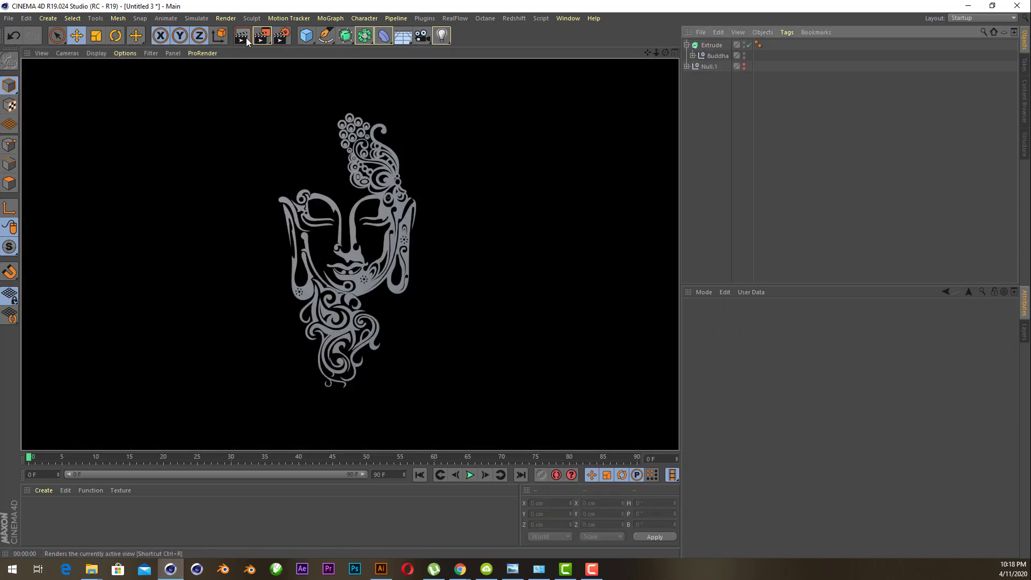
left_click(727, 126)
left_click(687, 46)
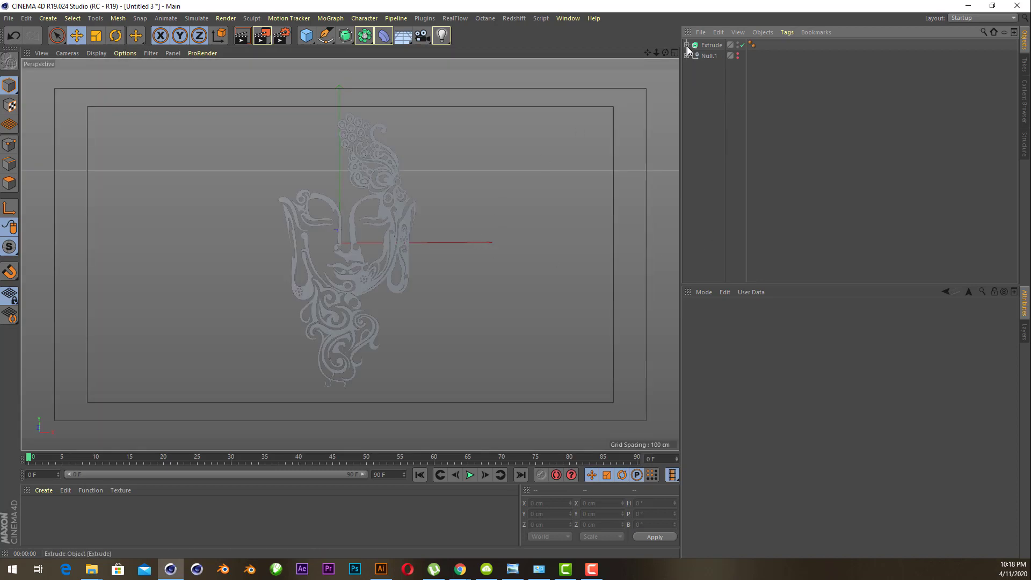
left_click(737, 43)
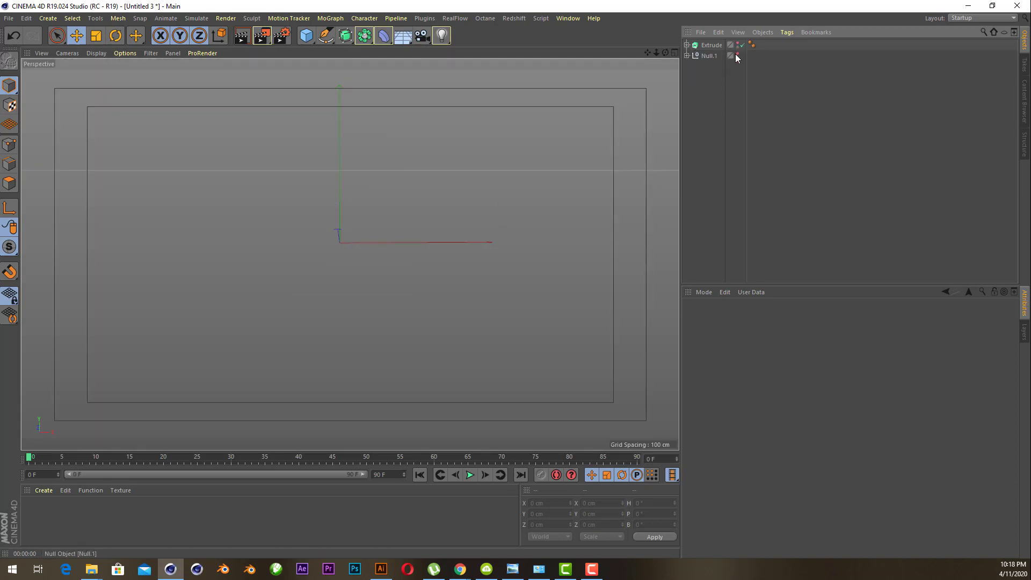
left_click(737, 53)
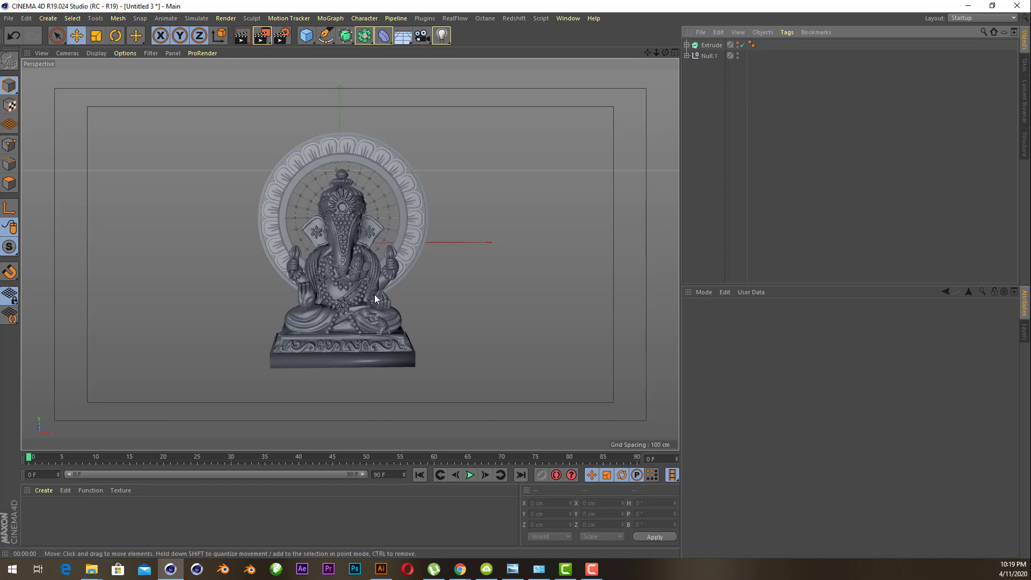
left_click(737, 47)
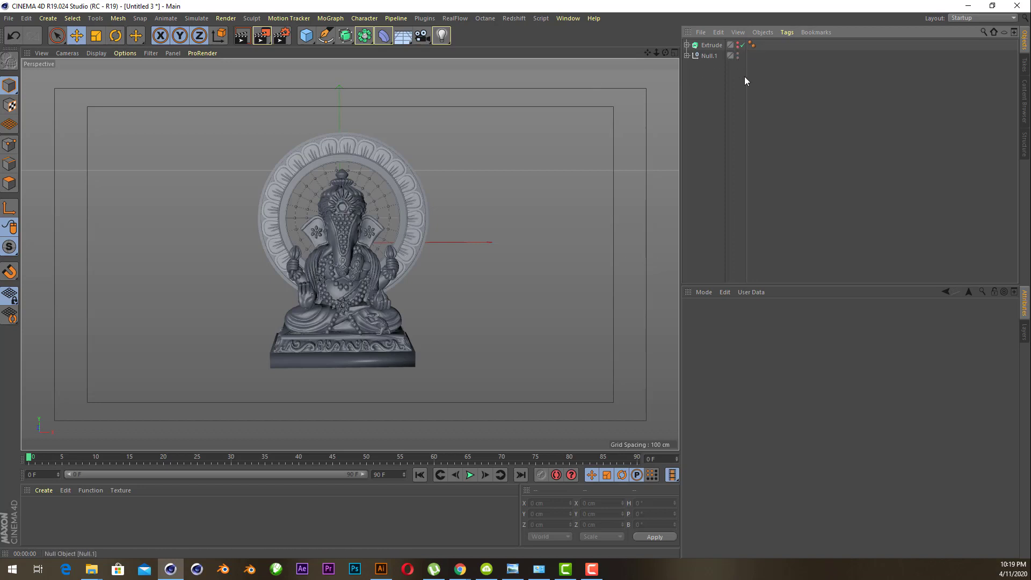
Step: Preview-render the Ganesha statue and orbit the view to inspect it
left_click(248, 39)
left_click_drag(324, 276, 327, 273, "alt")
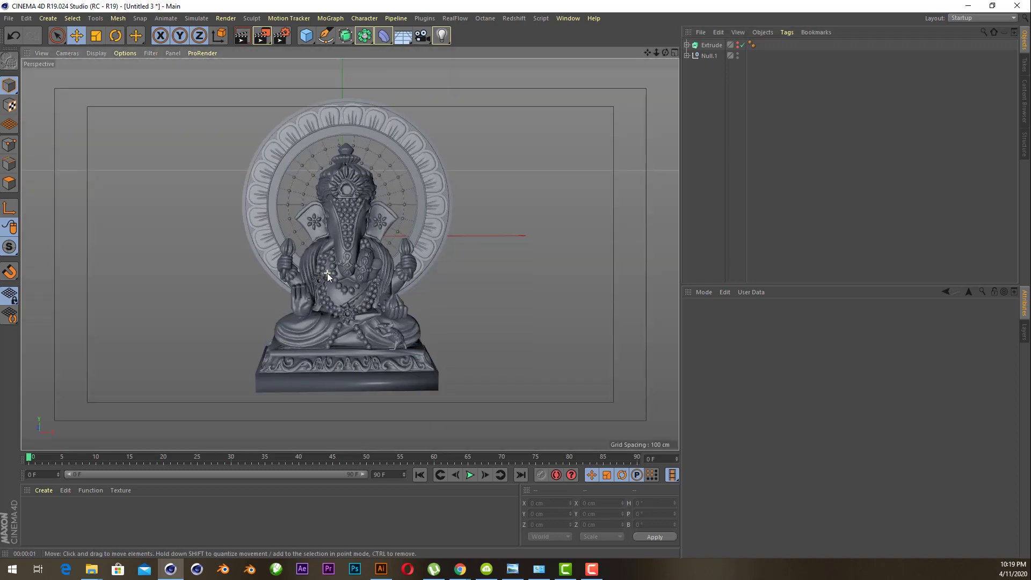
left_click_drag(664, 53, 677, 56)
mouse_move(350, 254)
left_mouse_down("alt")
mouse_move(357, 228)
mouse_move(323, 220)
left_mouse_up("alt")
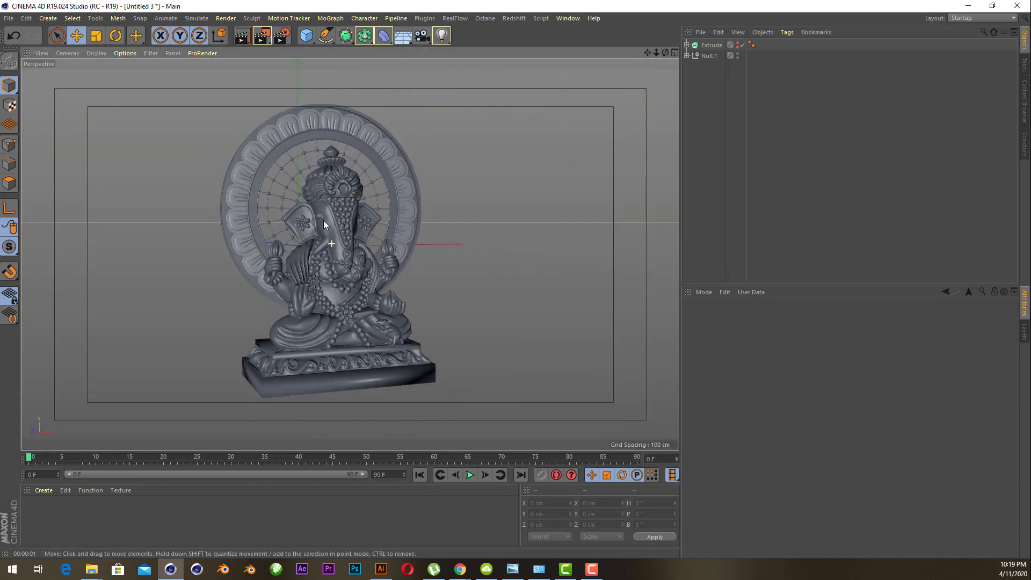
scroll(350, 242, "down", 2)
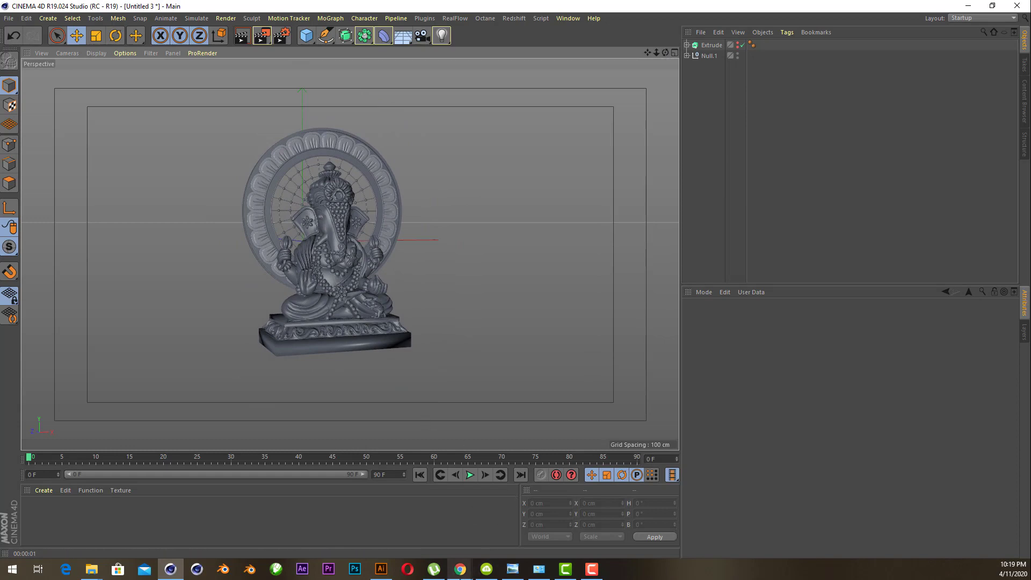
mouse_move(459, 569)
left_click(515, 524)
scroll(436, 321, "down", 4)
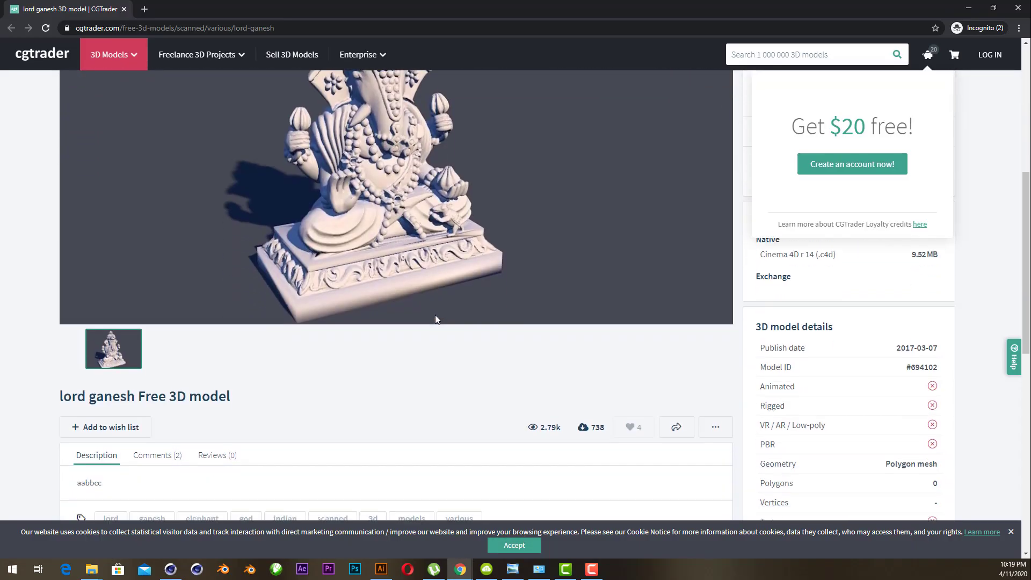
scroll(437, 318, "up", 4)
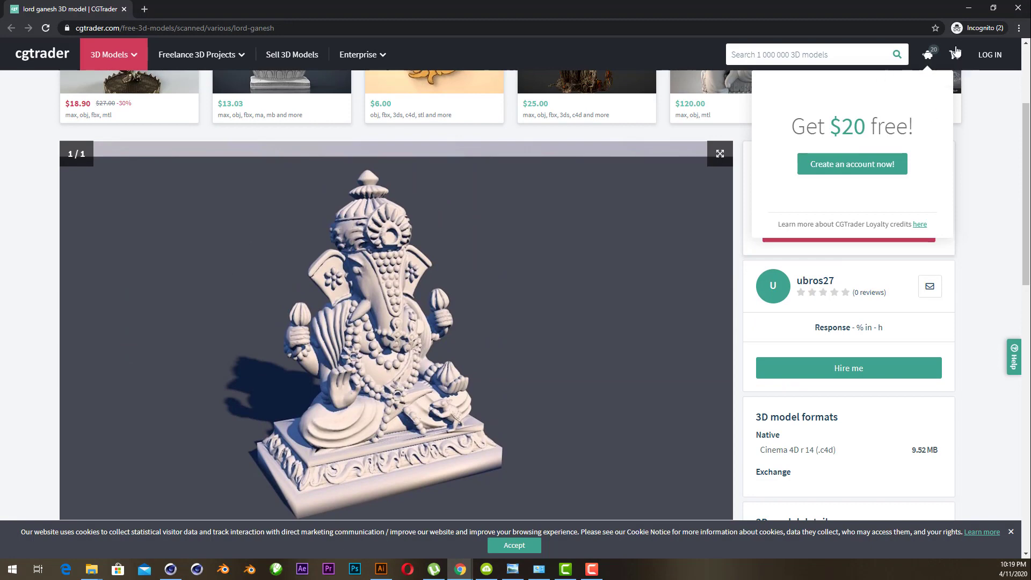
scroll(633, 342, "down", 3)
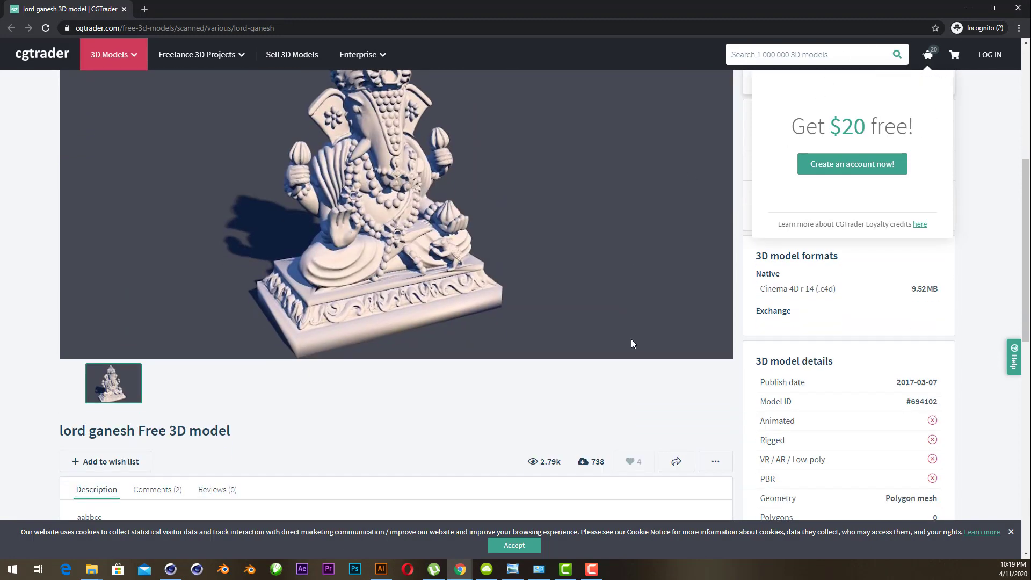
scroll(631, 344, "up", 2)
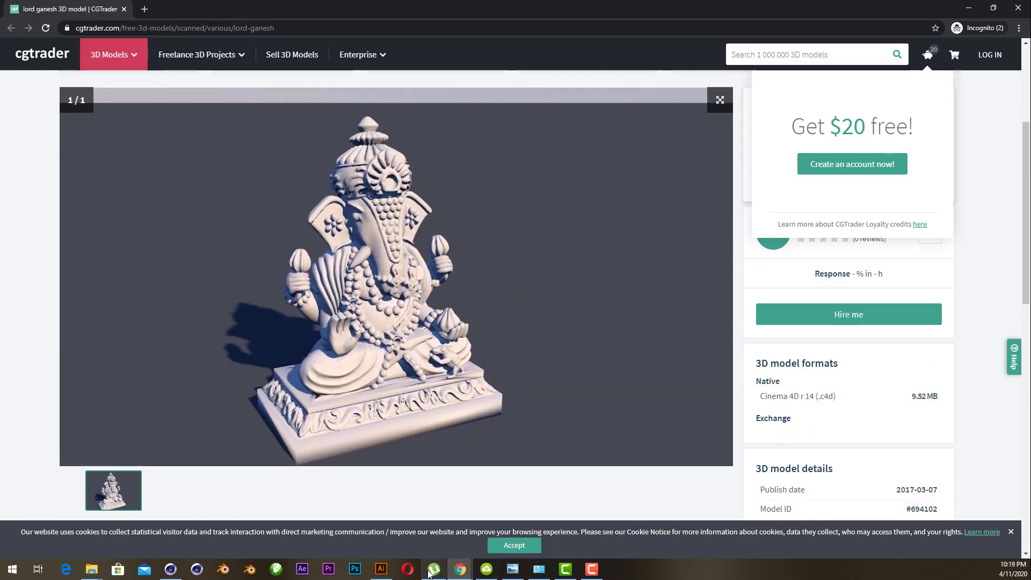
Step: Set the render output to 600 × 700 pixels and the renderer to Octane Renderer
left_click(179, 578)
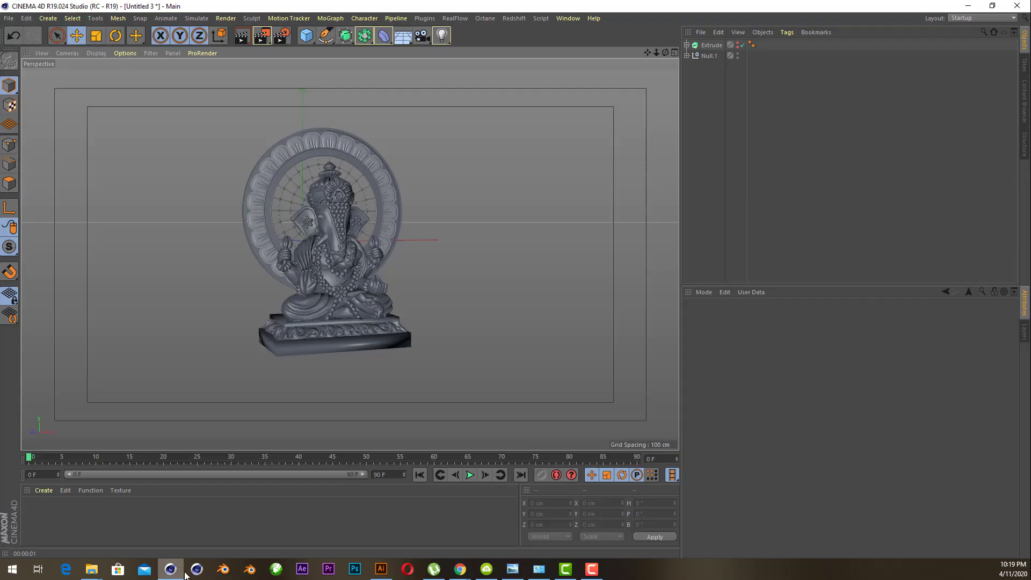
left_click(280, 38)
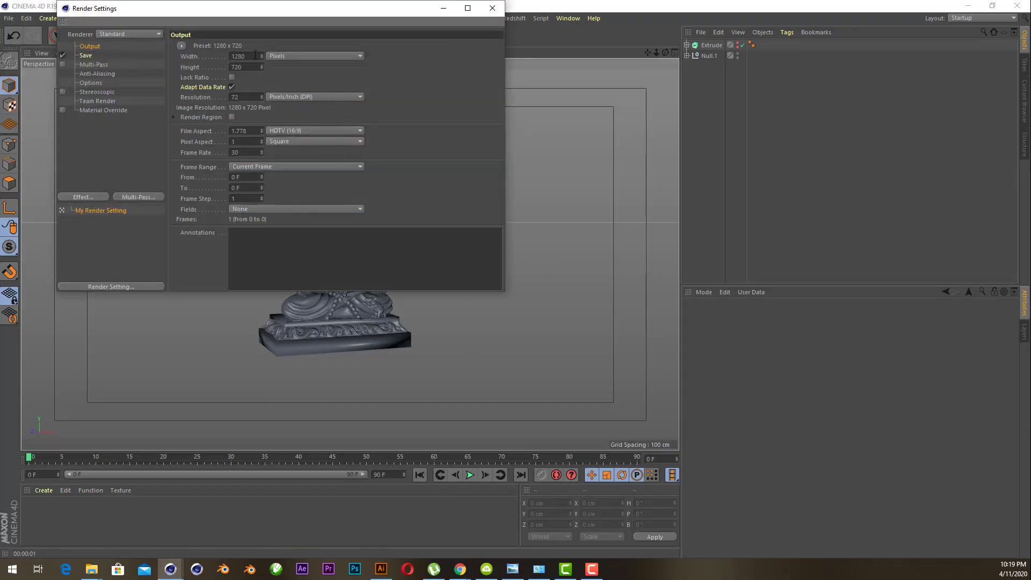
type("600")
key("Tab")
type("700")
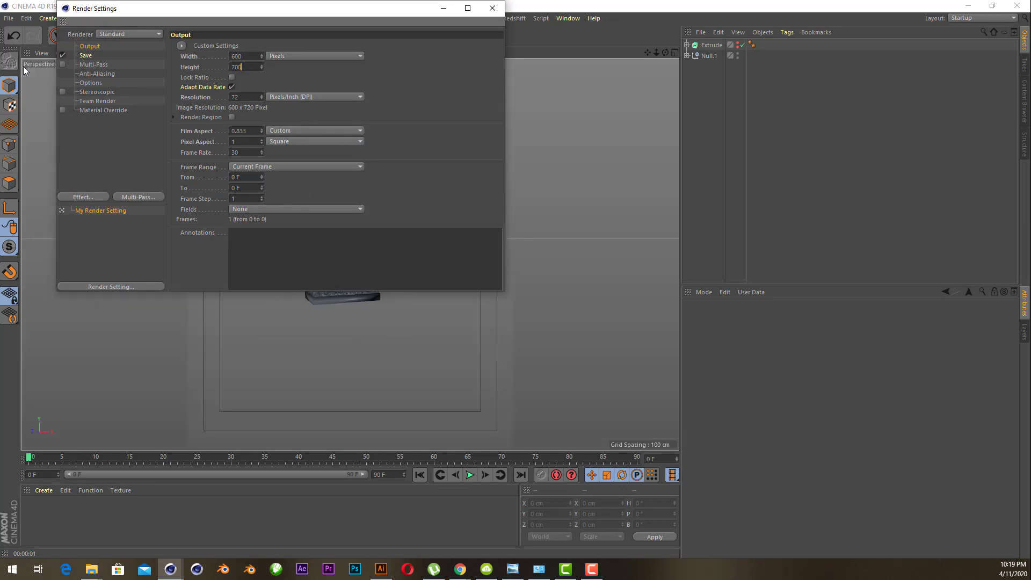
key("Return")
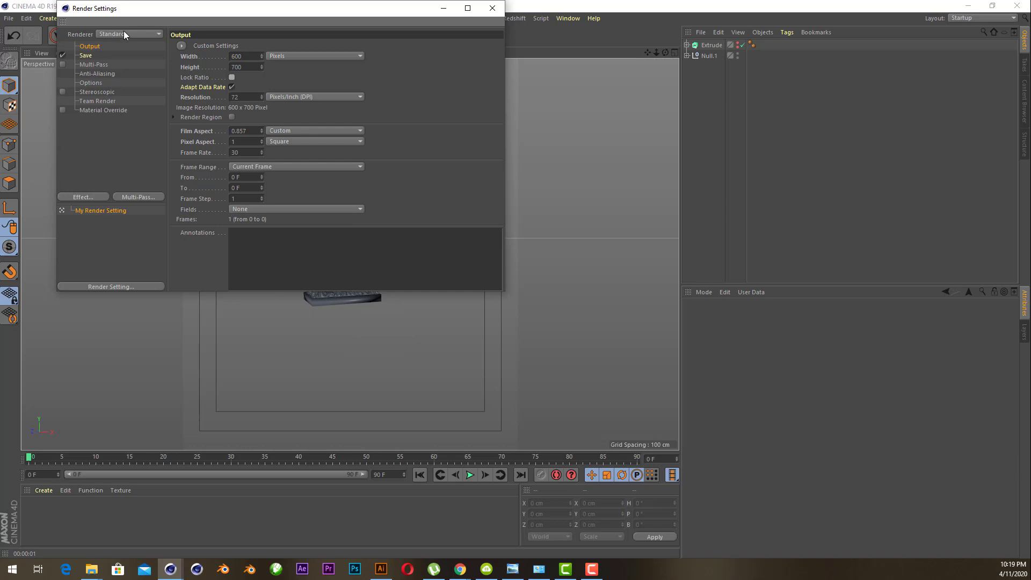
left_click(123, 32)
left_click(124, 106)
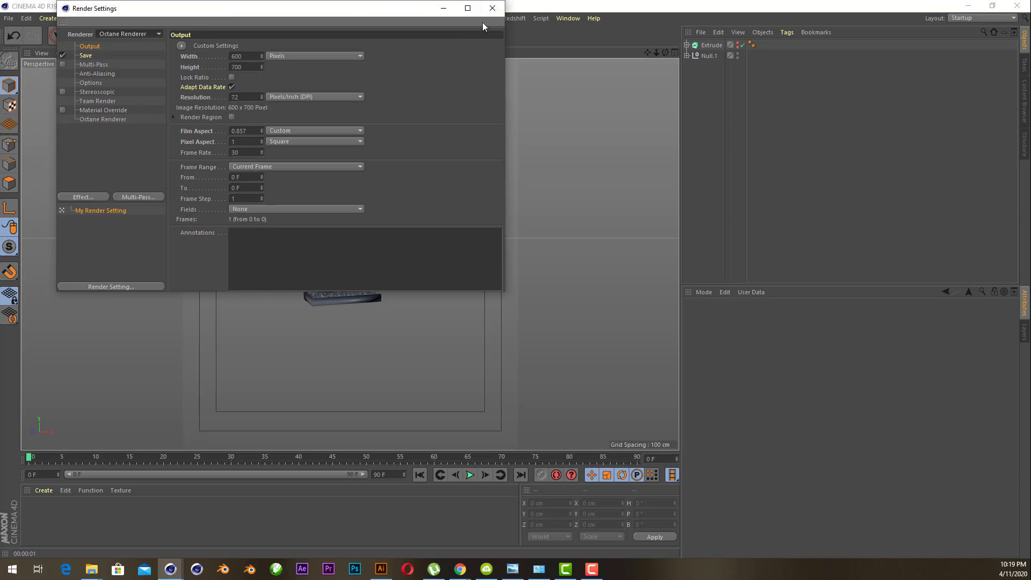
Step: Open the Octane Live Viewer window and resize it
left_click(492, 8)
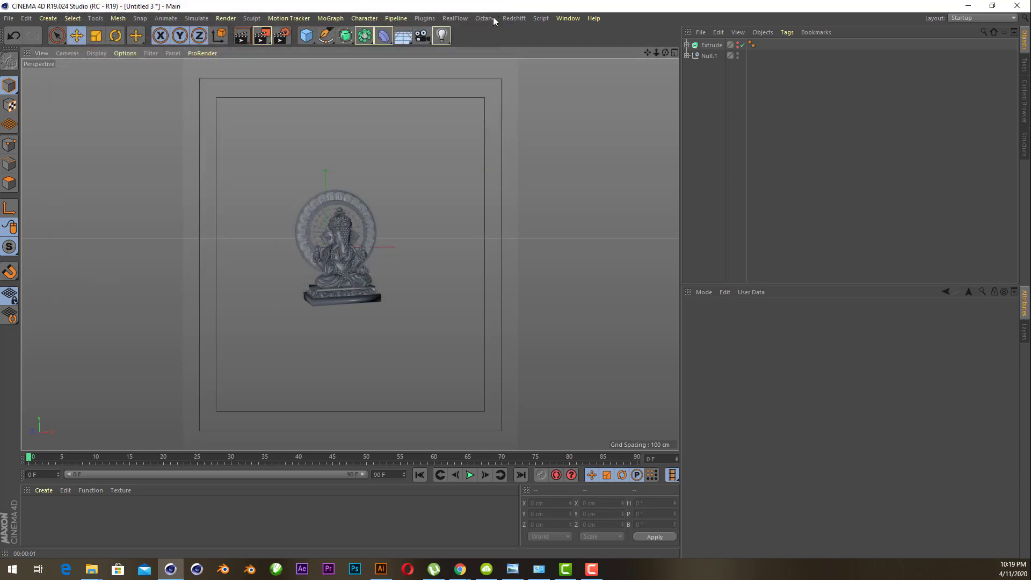
left_click_drag(665, 52, 528, 35)
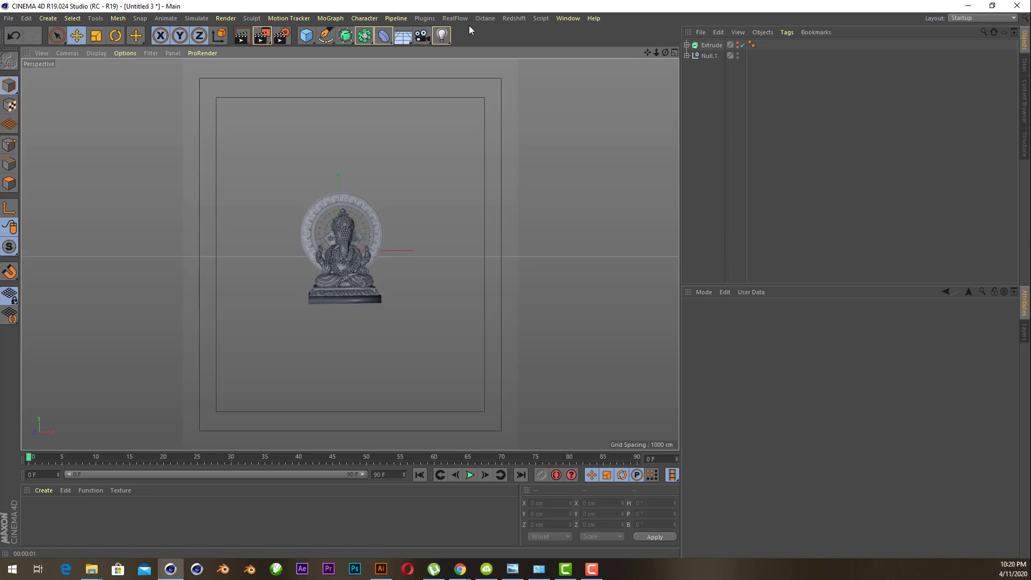
left_click(484, 19)
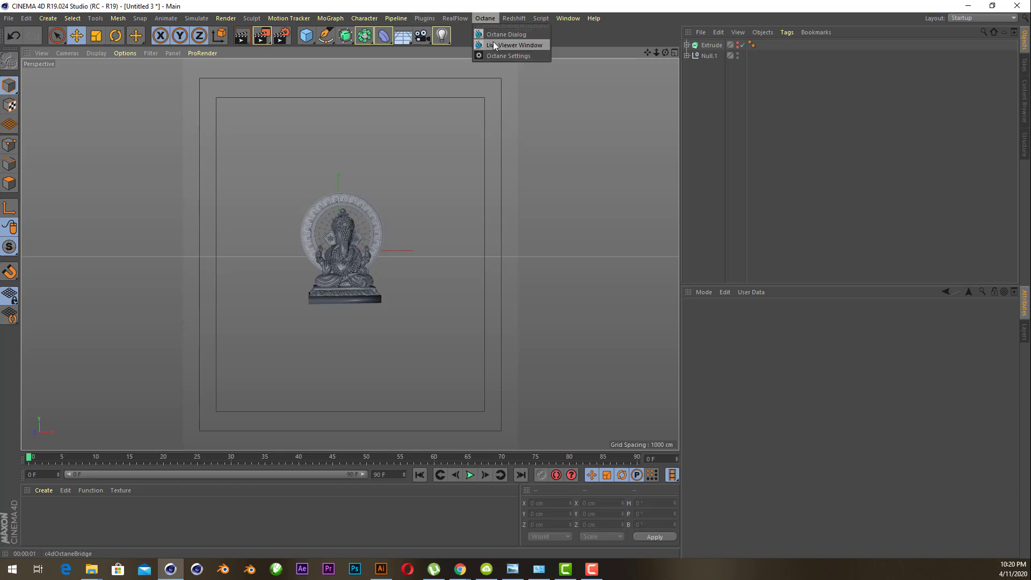
left_click(494, 44)
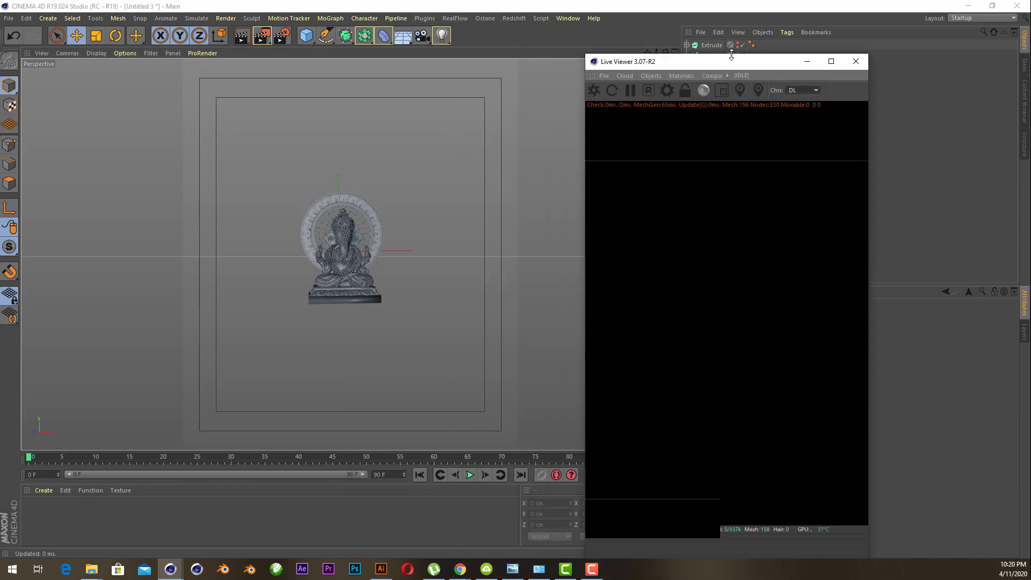
mouse_move(732, 55)
left_mouse_down()
mouse_move(760, 240)
mouse_move(813, 134)
left_mouse_up()
Step: Add an Octane Camera to the scene from the Live Viewer's Objects menu
left_click(717, 146)
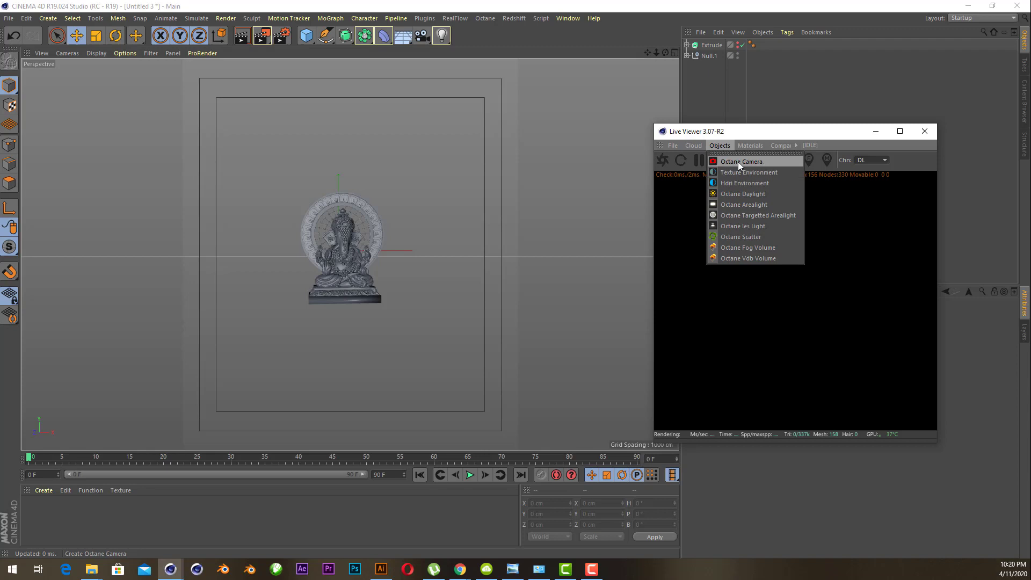
left_click(738, 162)
left_click_drag(797, 134, 271, 136)
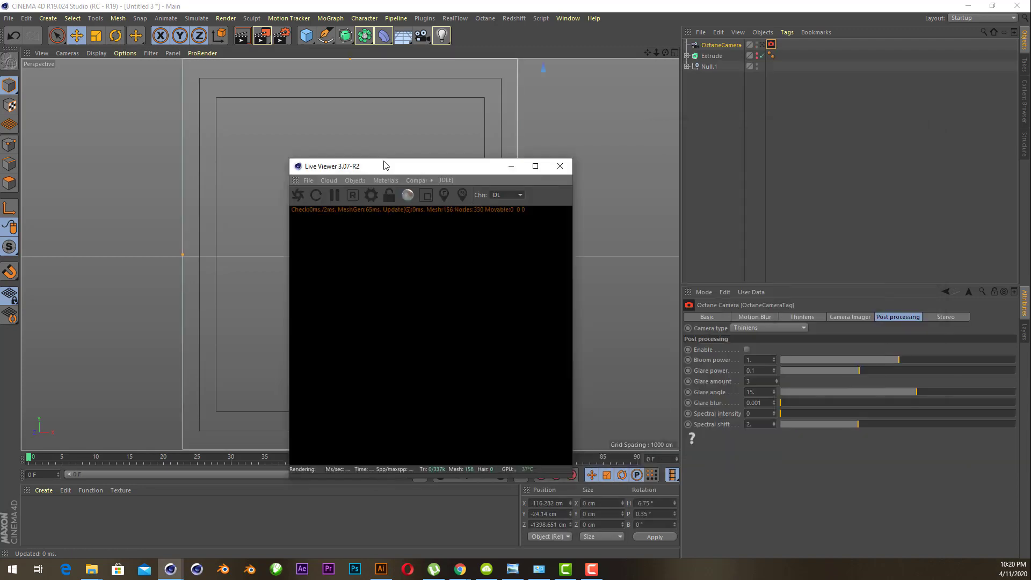
Step: Close the Live Viewer and zero the OctaneCamera's rotation in its Coord. settings
left_click(760, 46)
left_click(405, 134)
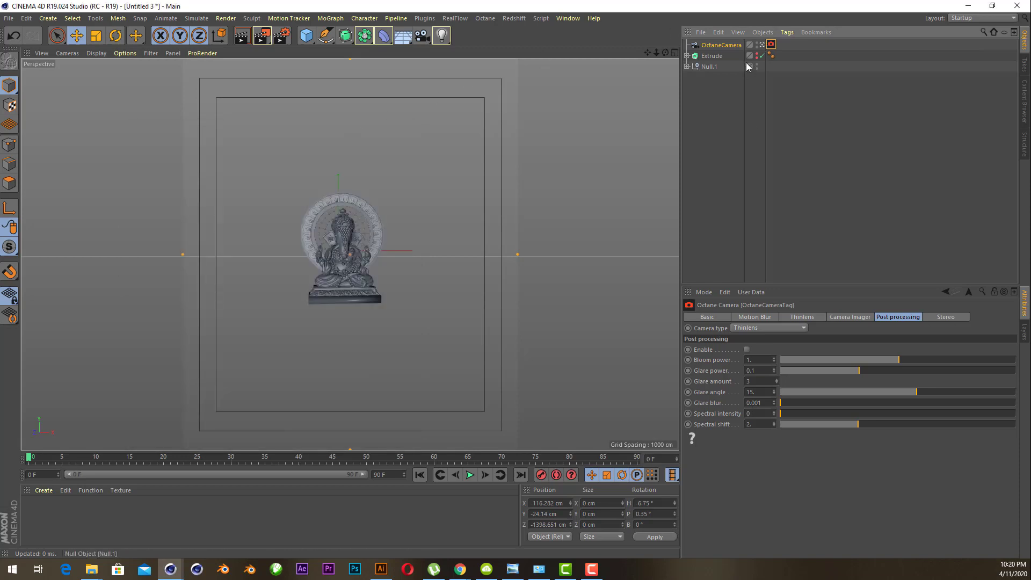
left_click(725, 45)
left_click(771, 318)
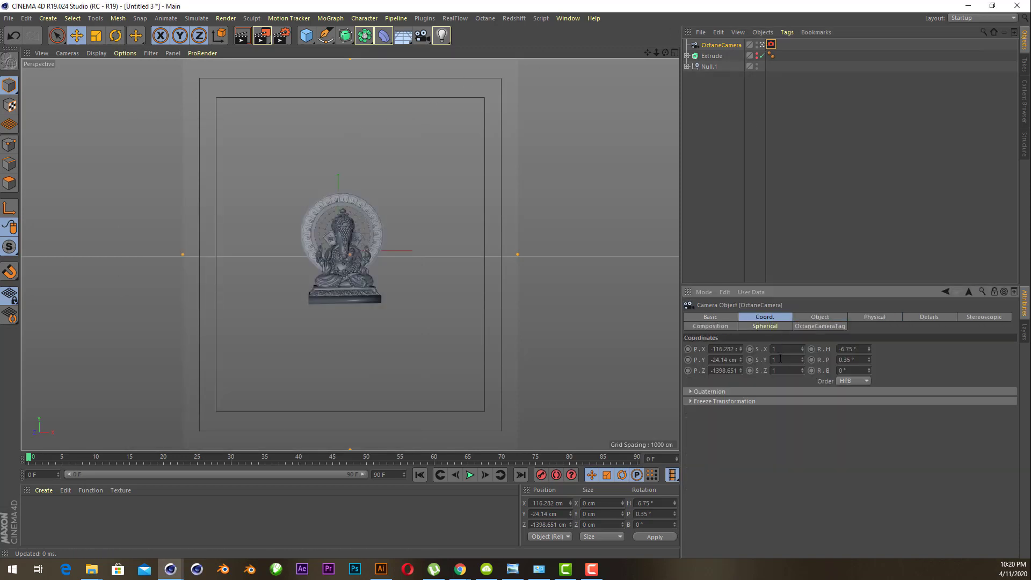
double_click(855, 349)
type("0")
key("Tab")
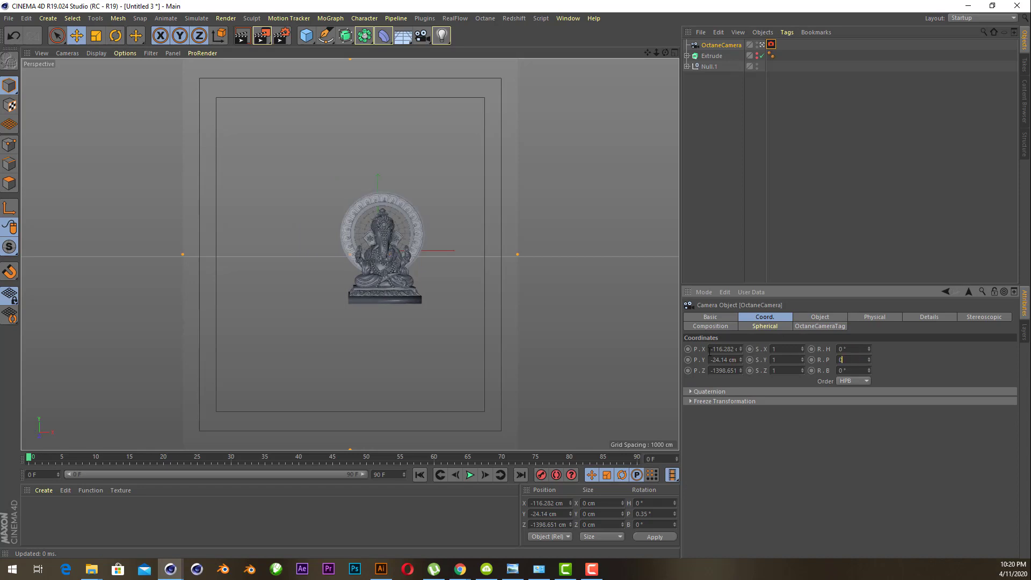
type("0")
key("Return")
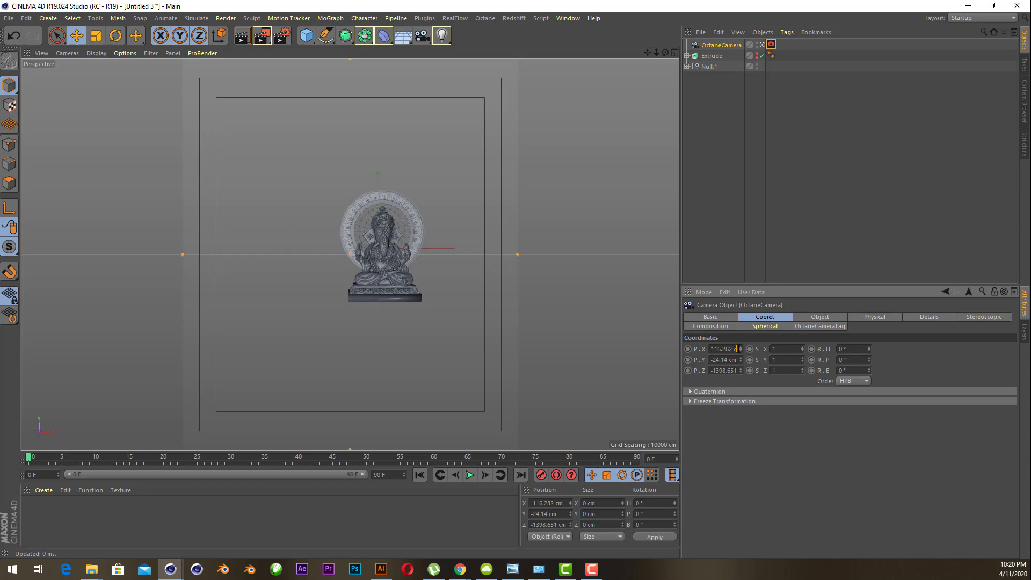
Step: Set the OctaneCamera's P.X and P.Y to 0 and dolly it closer to the statue
double_click(738, 349)
type("0m")
key("Tab")
type("0")
key("Return")
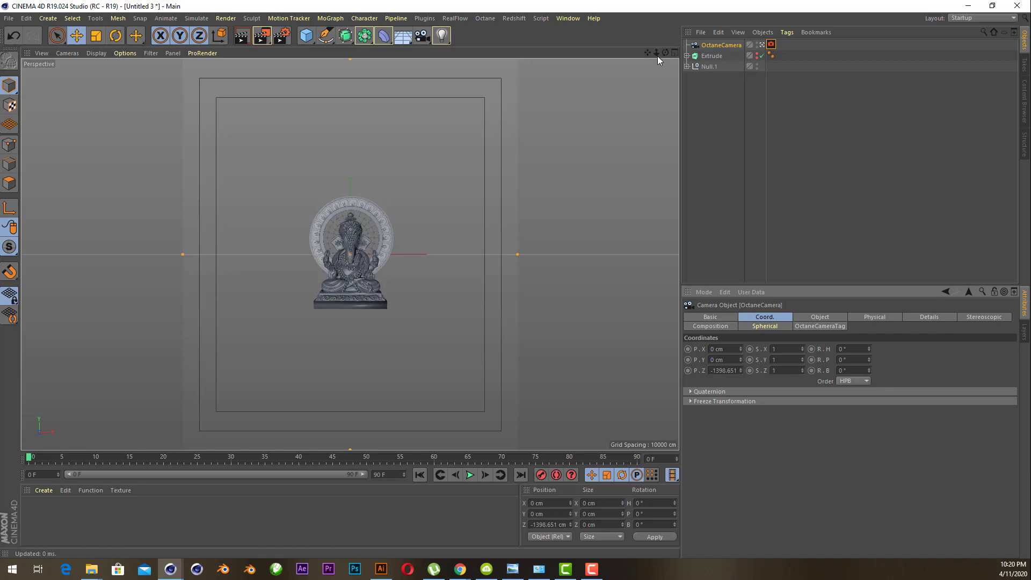
left_click_drag(657, 52, 678, 53)
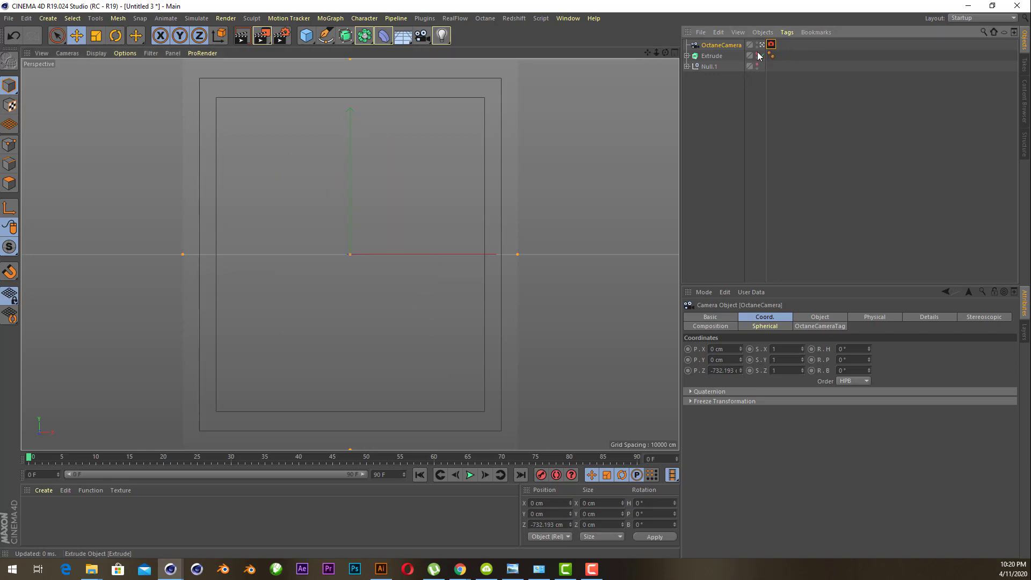
Step: Show the Buddha extrusion and nudge it up and left, to about X −9.4 cm, Y 23.4 cm
left_click(760, 56)
left_click(758, 56)
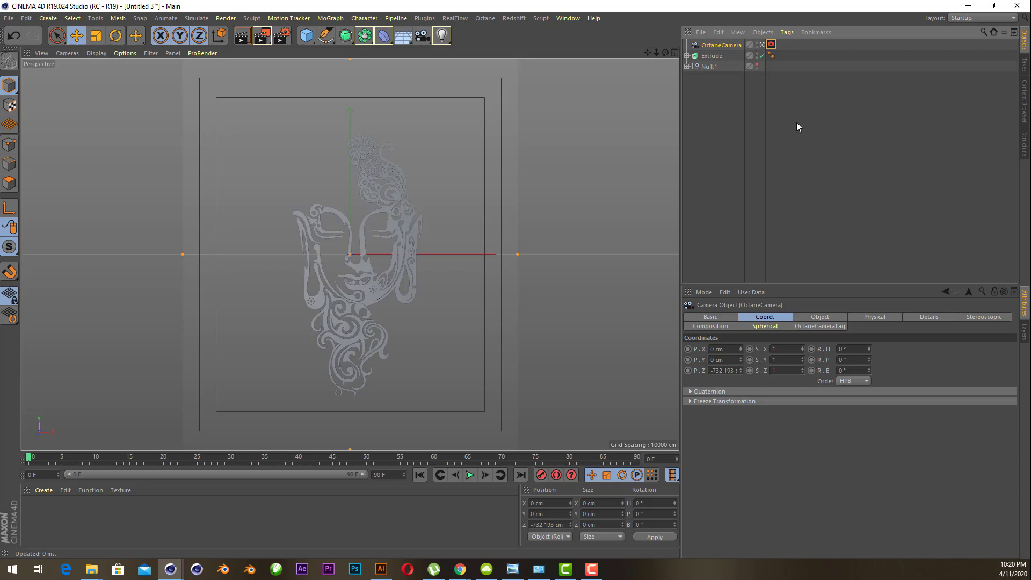
left_click(710, 56)
left_click_drag(350, 158, 352, 149)
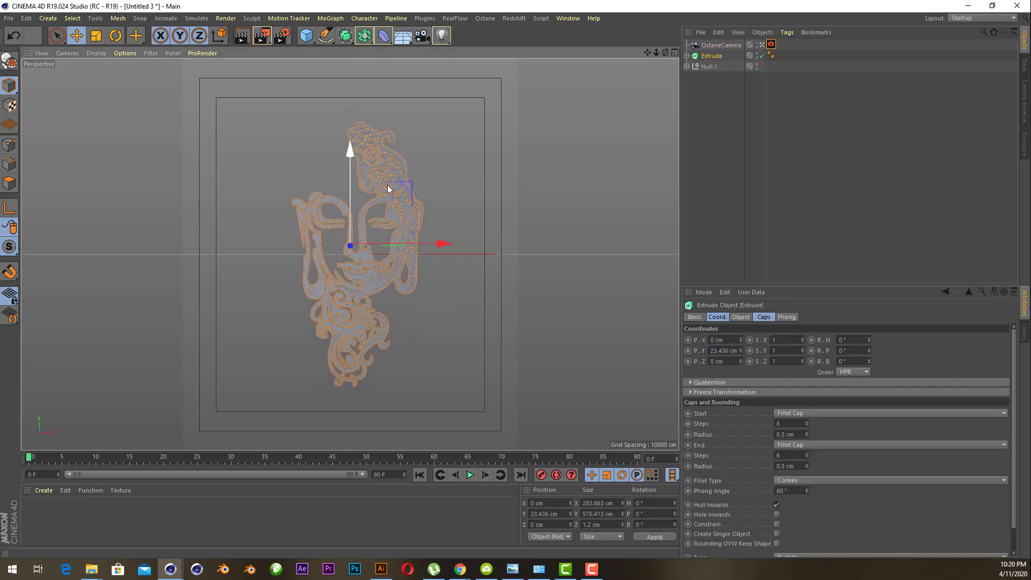
left_click_drag(445, 245, 443, 246)
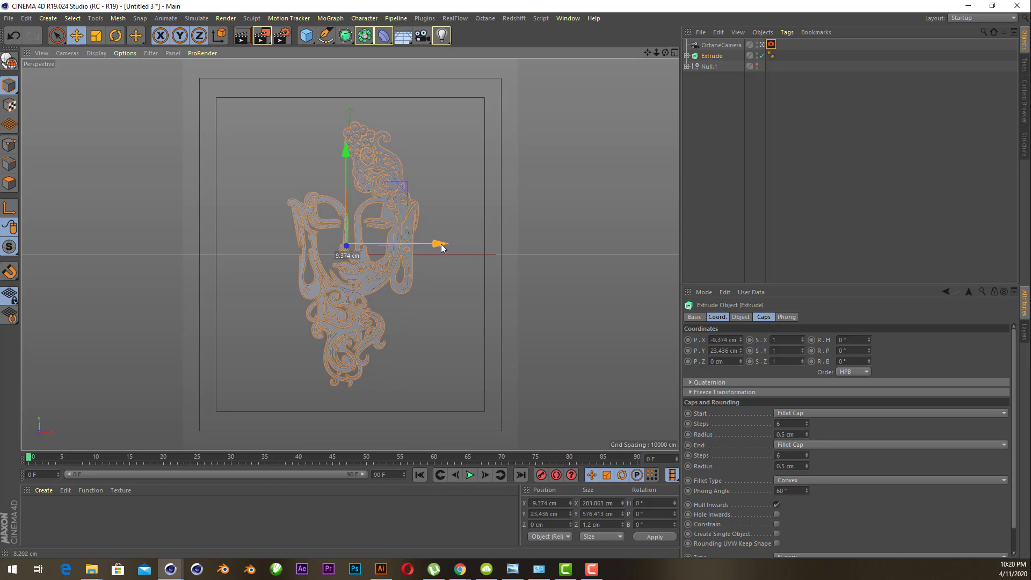
left_click(891, 151)
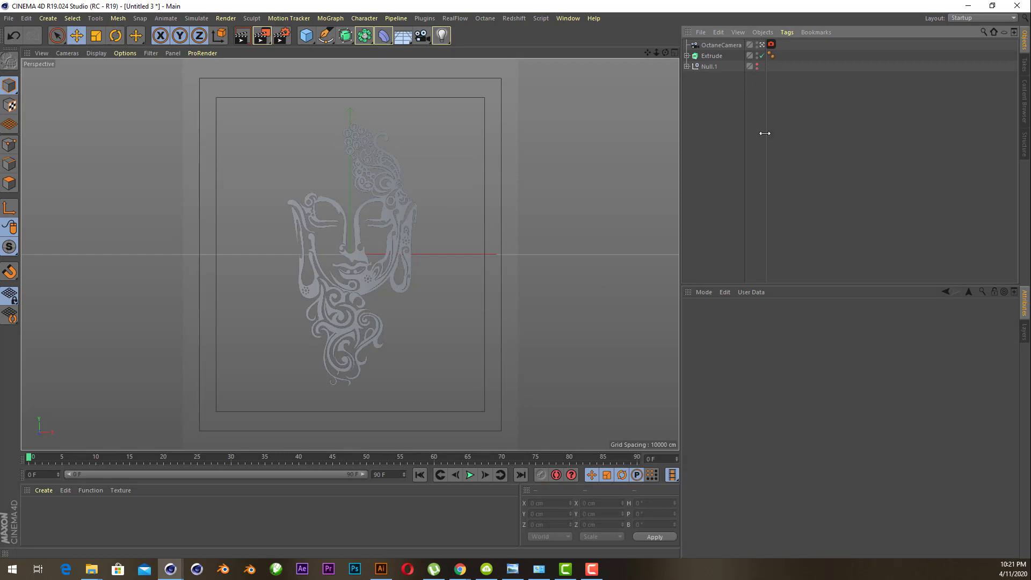
Step: Hide the Buddha extrusion, show Null.1, and add a Protection tag to the OctaneCamera
left_click(757, 55)
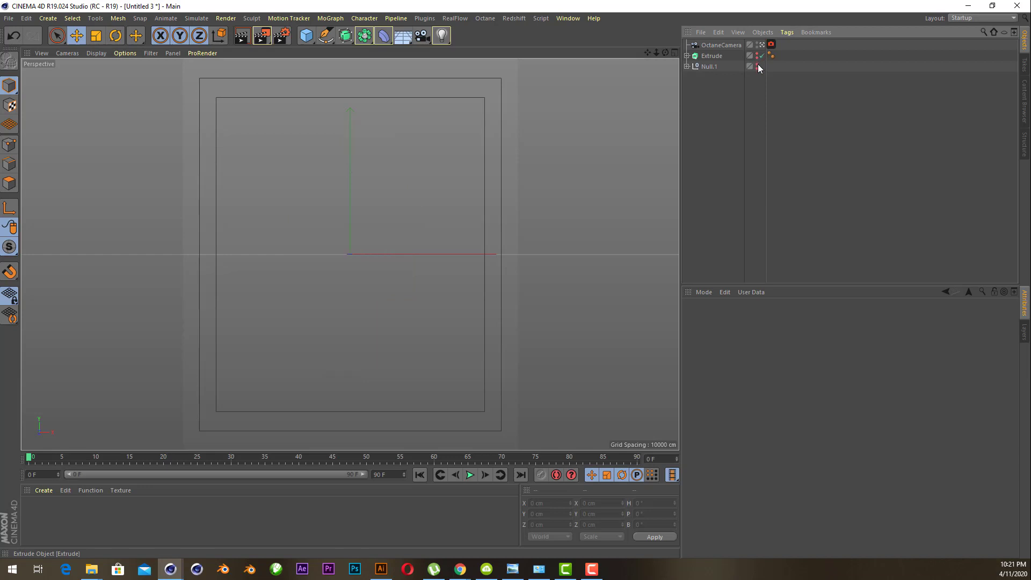
left_click(757, 64)
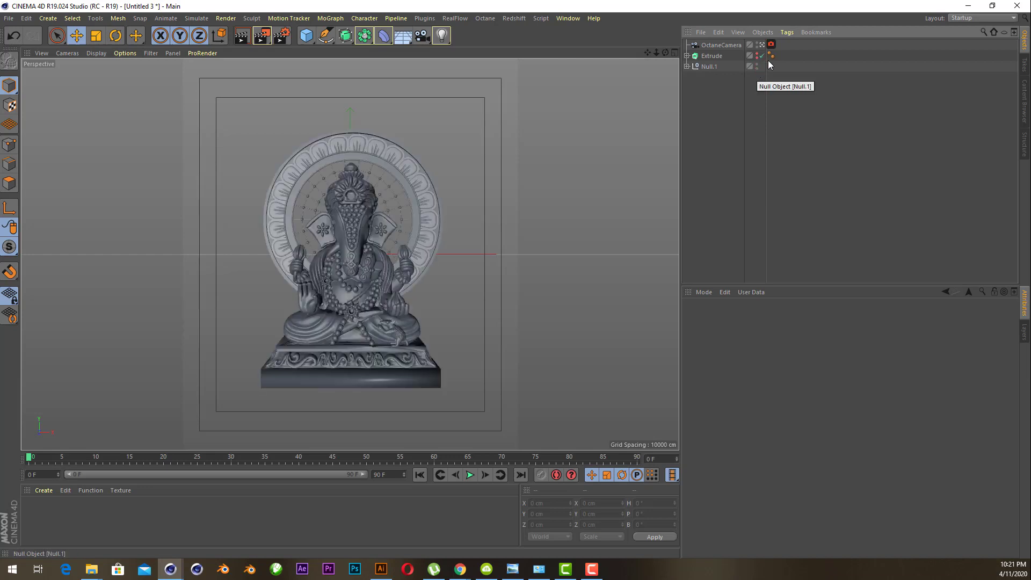
left_click(715, 44)
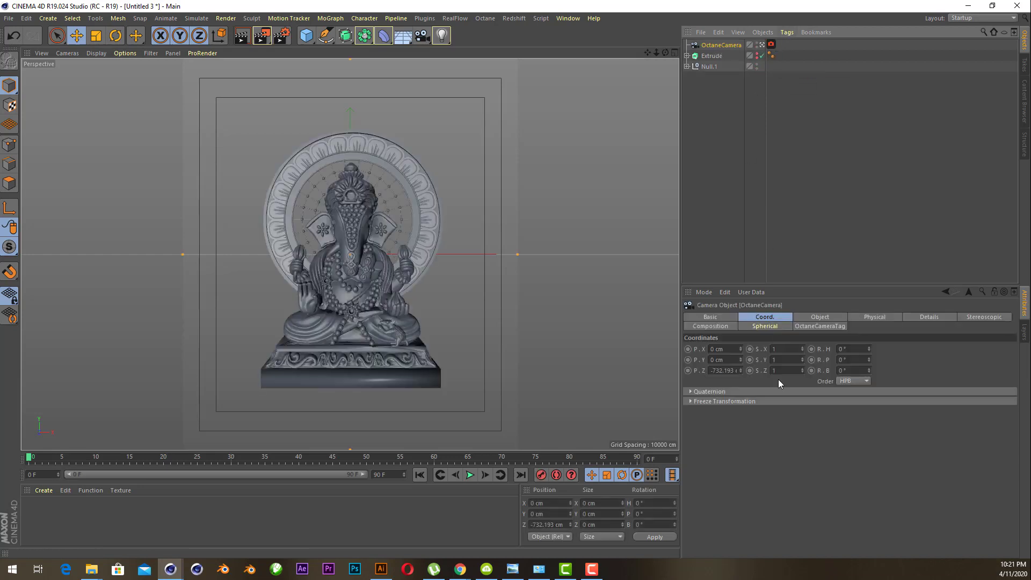
right_click(722, 44)
mouse_move(758, 50)
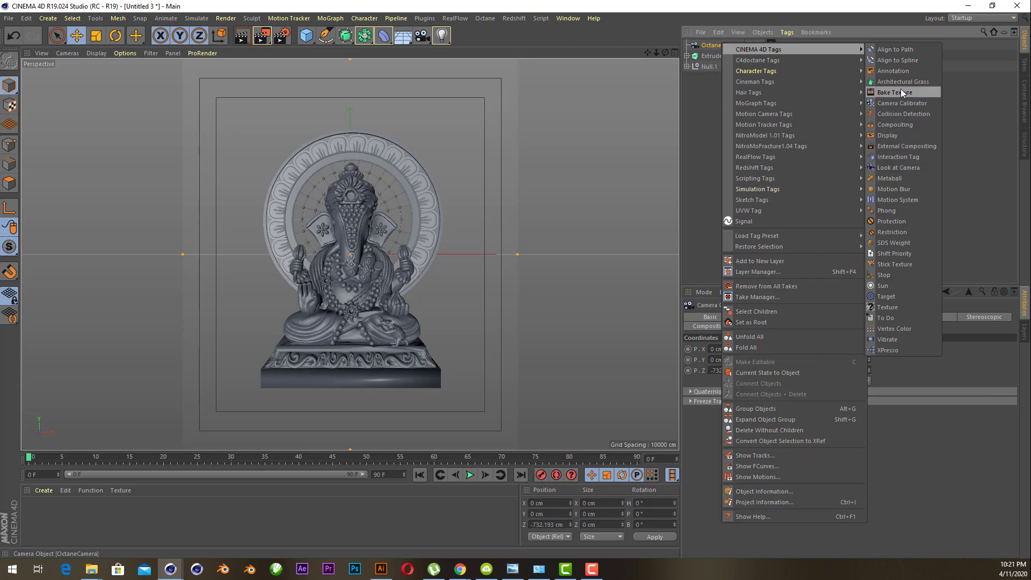
left_click(892, 221)
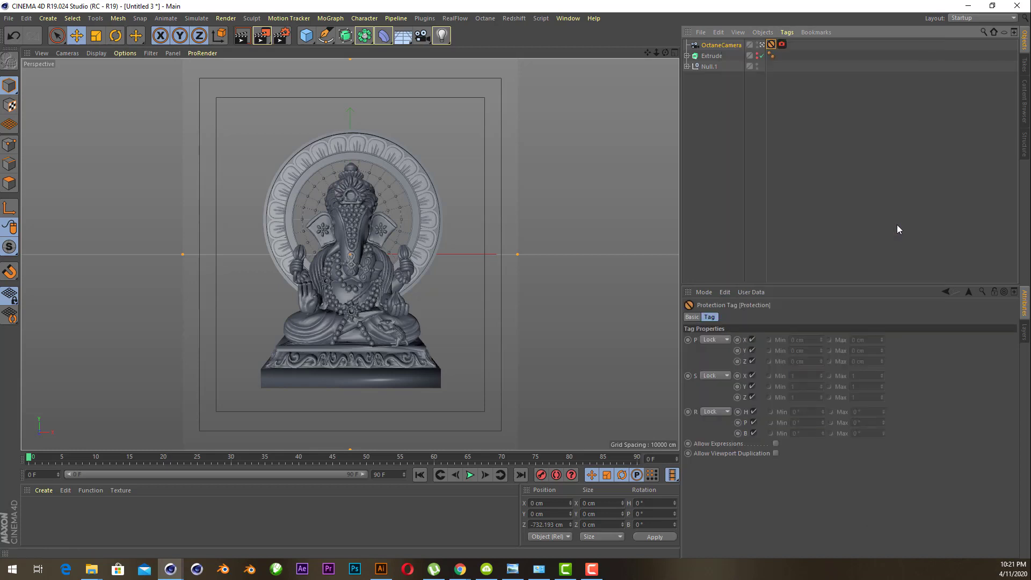
left_click(861, 128)
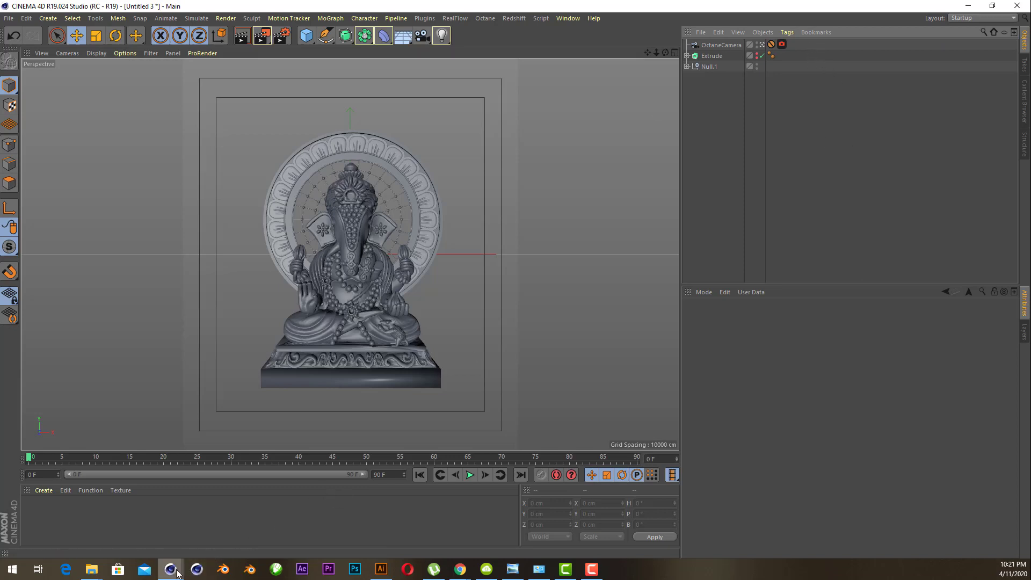
Step: Start a locked Octane live render of the Ganesha in an enlarged viewer beside the viewport
mouse_move(170, 569)
left_click(215, 502)
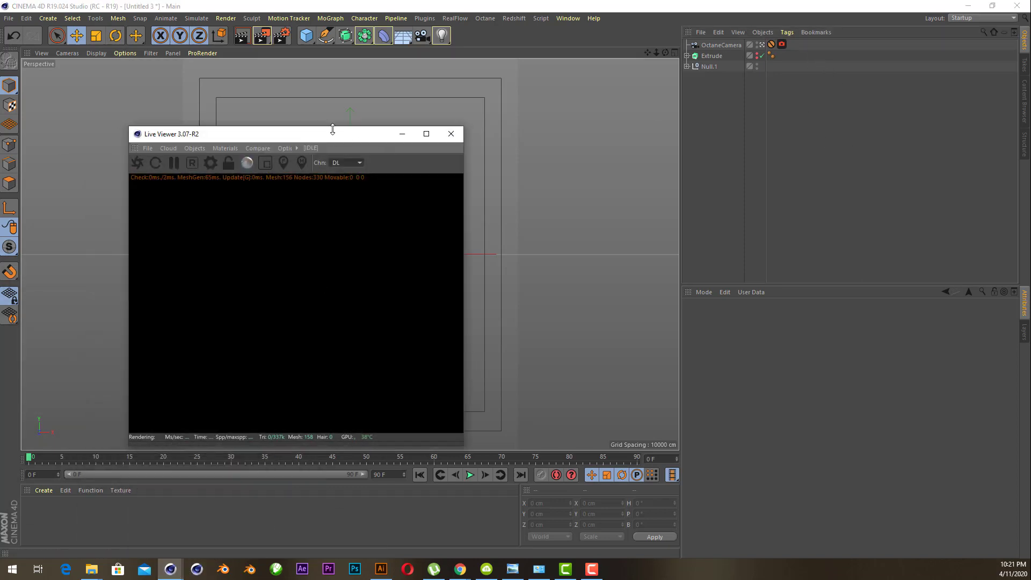
left_click_drag(330, 139, 775, 99)
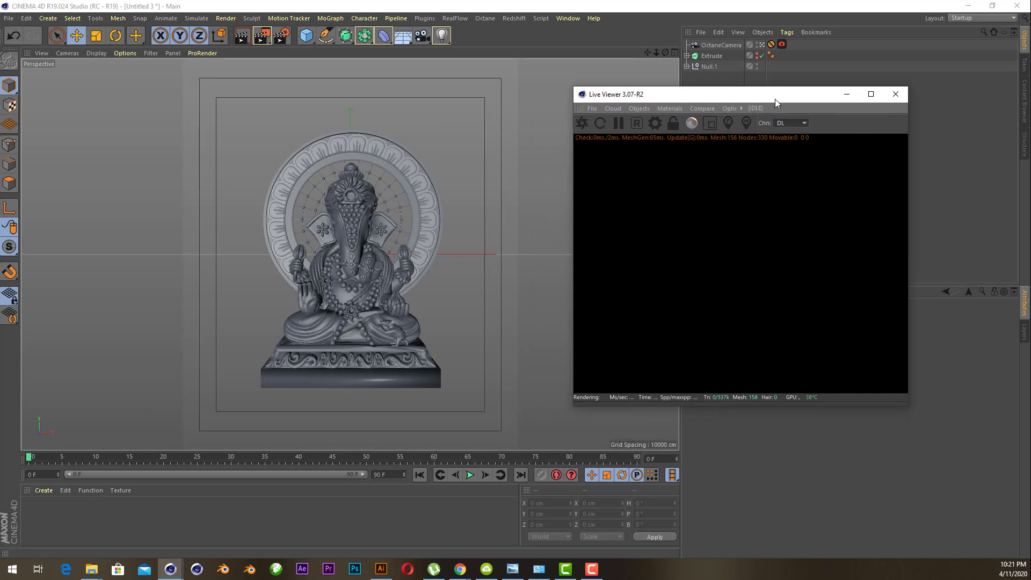
left_click(674, 123)
left_click(599, 123)
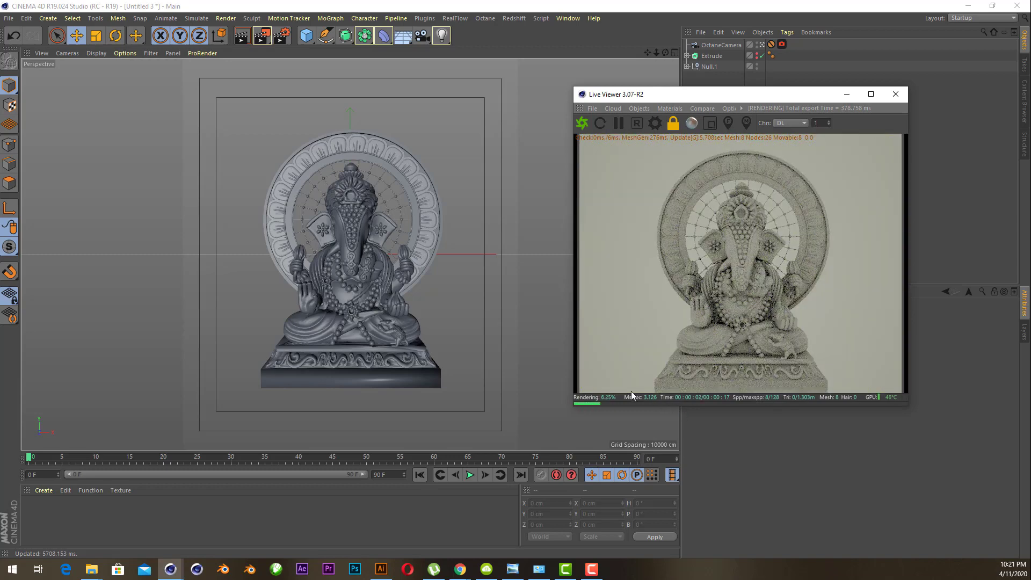
left_click_drag(630, 409, 635, 545)
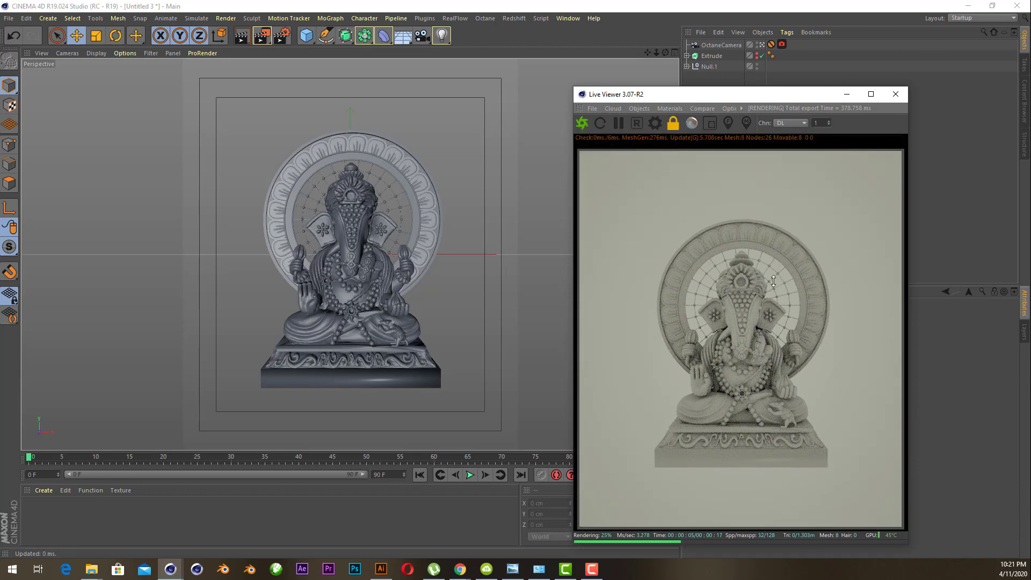
left_click_drag(754, 101, 754, 91)
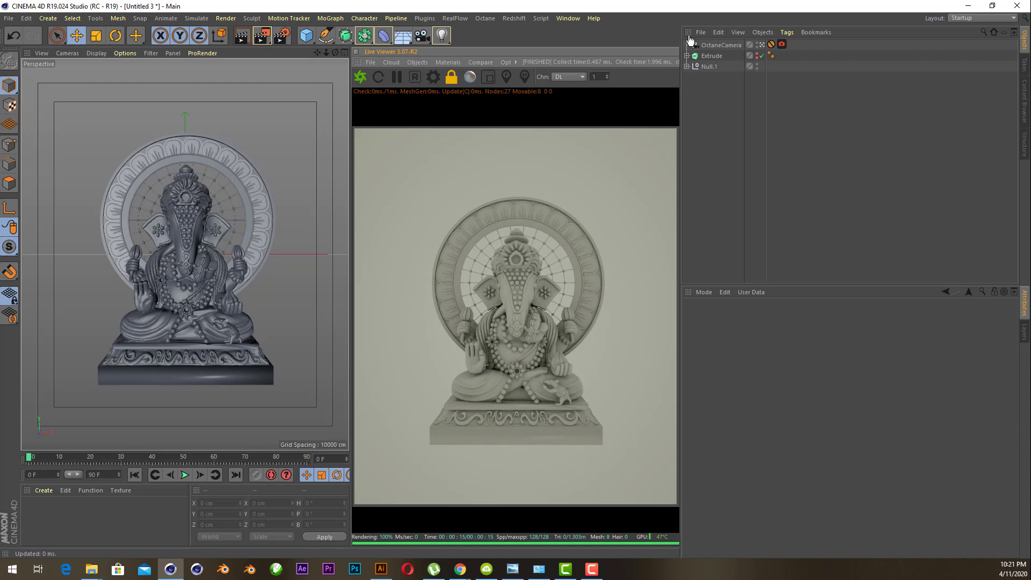
Step: Temporarily move the camera's Protection tag, dolly the OctaneCamera closer to the Ganesha, then reapply the tag
left_click(724, 46)
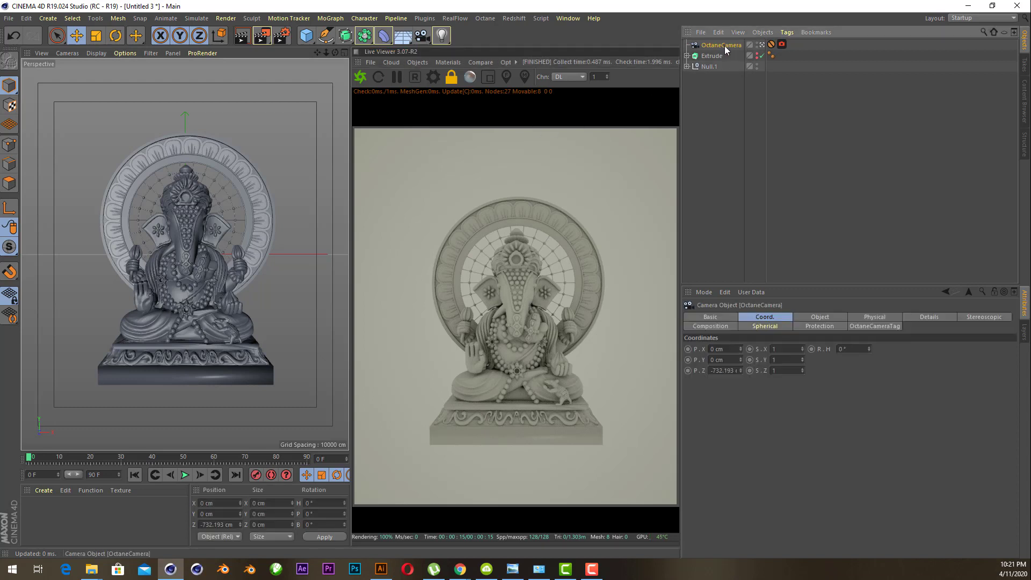
left_click_drag(781, 57, 781, 56)
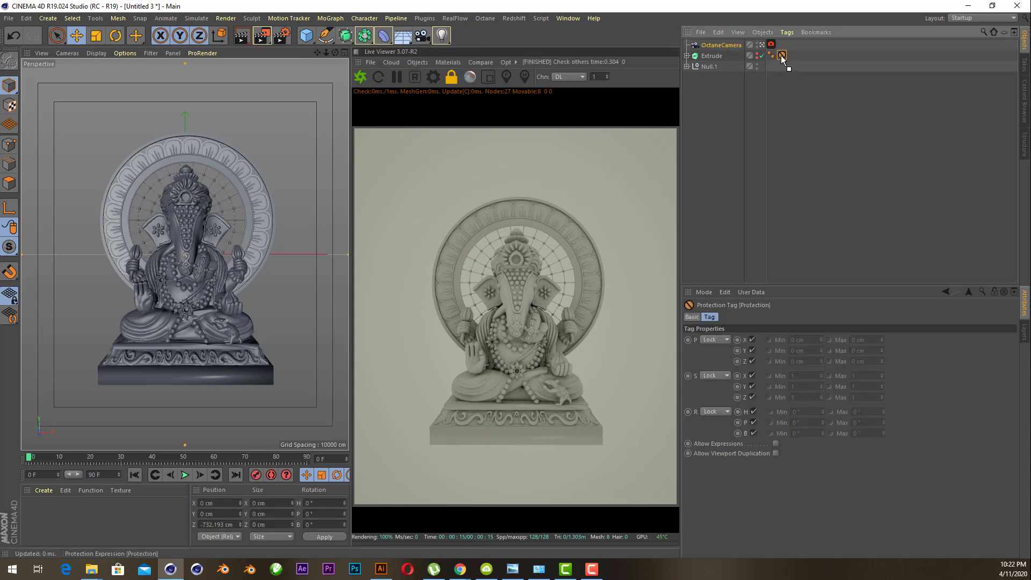
mouse_move(325, 54)
left_mouse_down()
mouse_move(349, 55)
mouse_move(339, 54)
left_mouse_up()
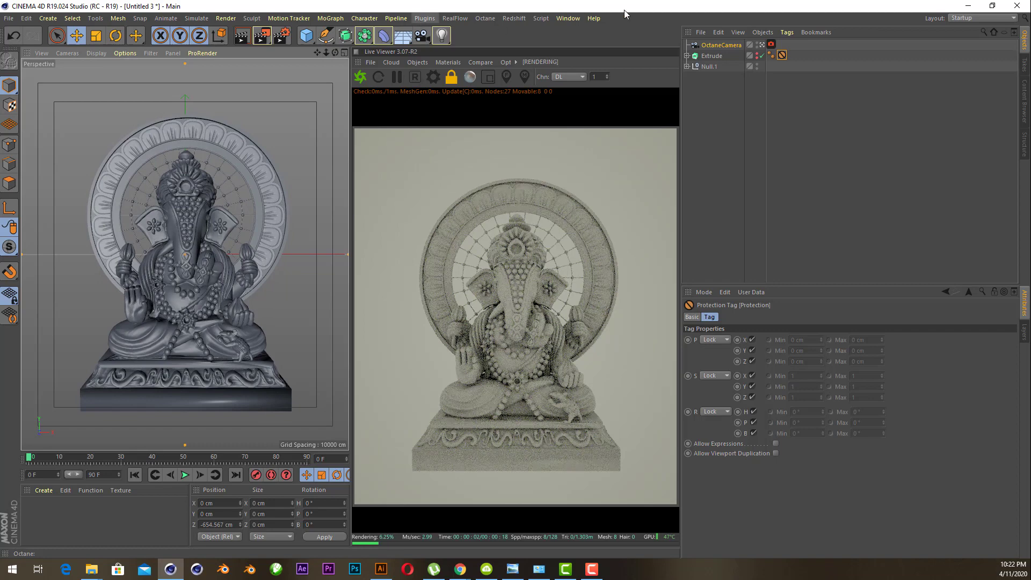
left_click(782, 51)
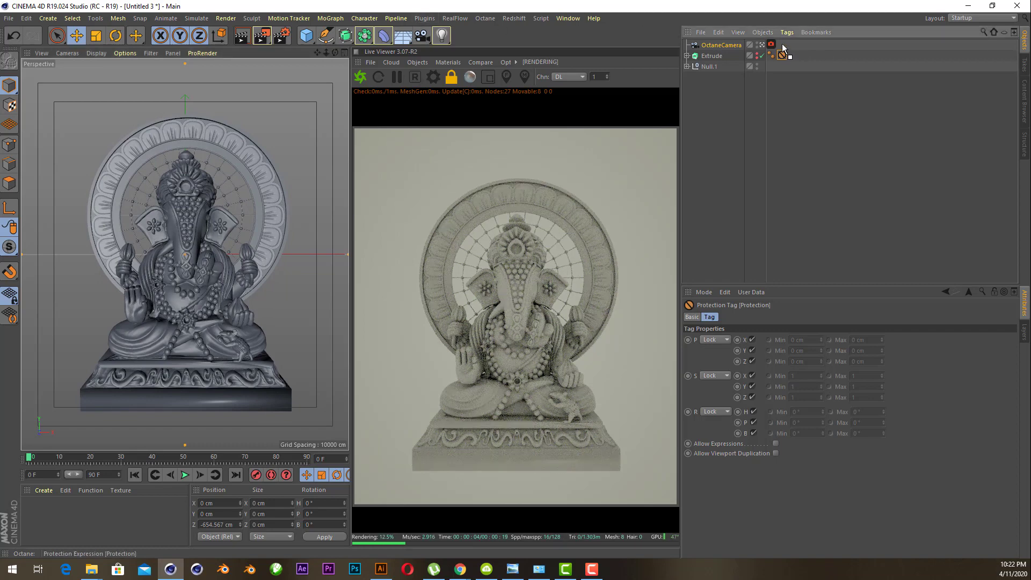
left_click_drag(783, 48, 782, 46)
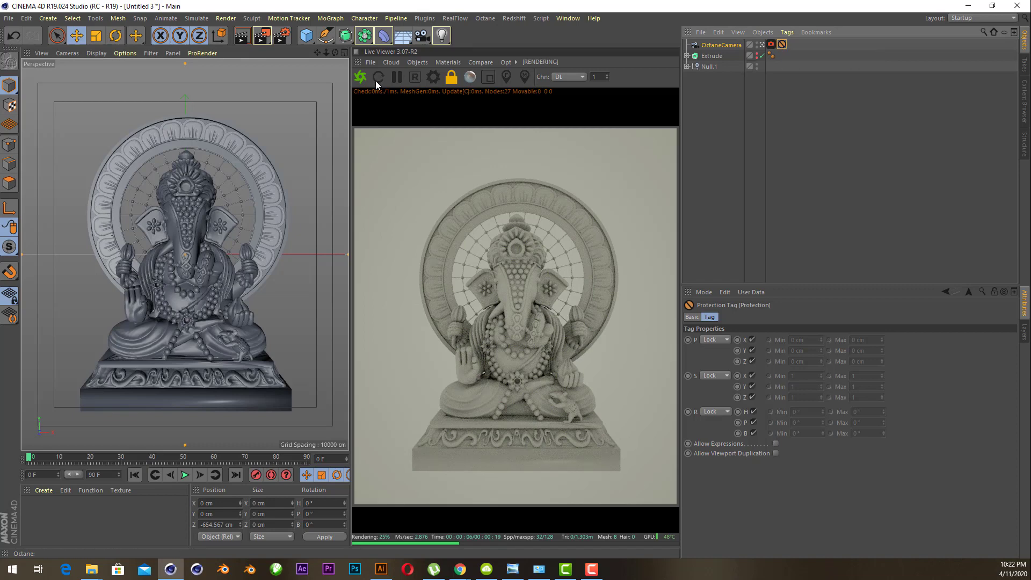
left_click(424, 62)
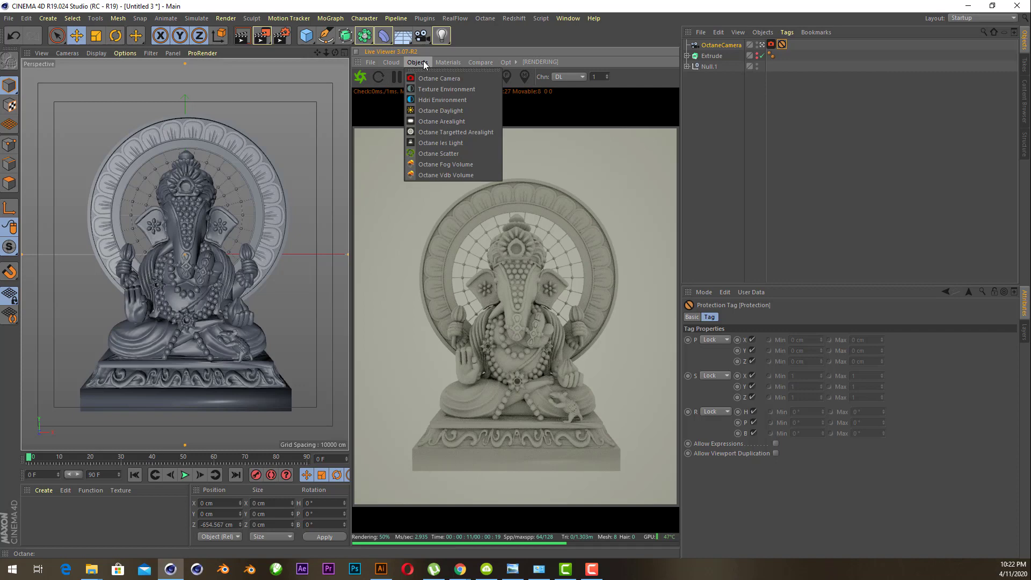
Step: Add an Octane Texture Environment using the Complex-Roof-Multi image, accepting the copy prompt
left_click(454, 100)
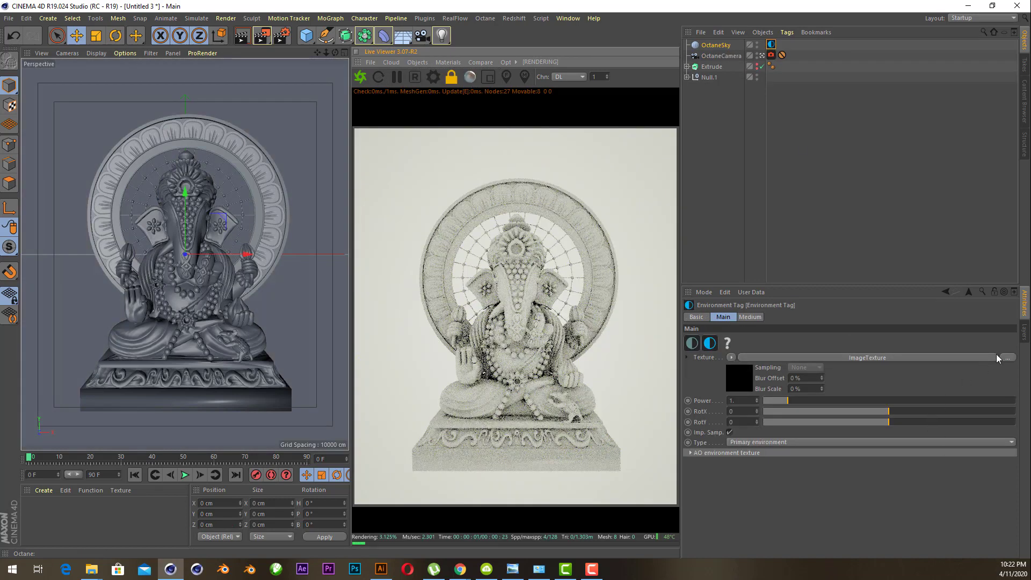
left_click(1007, 359)
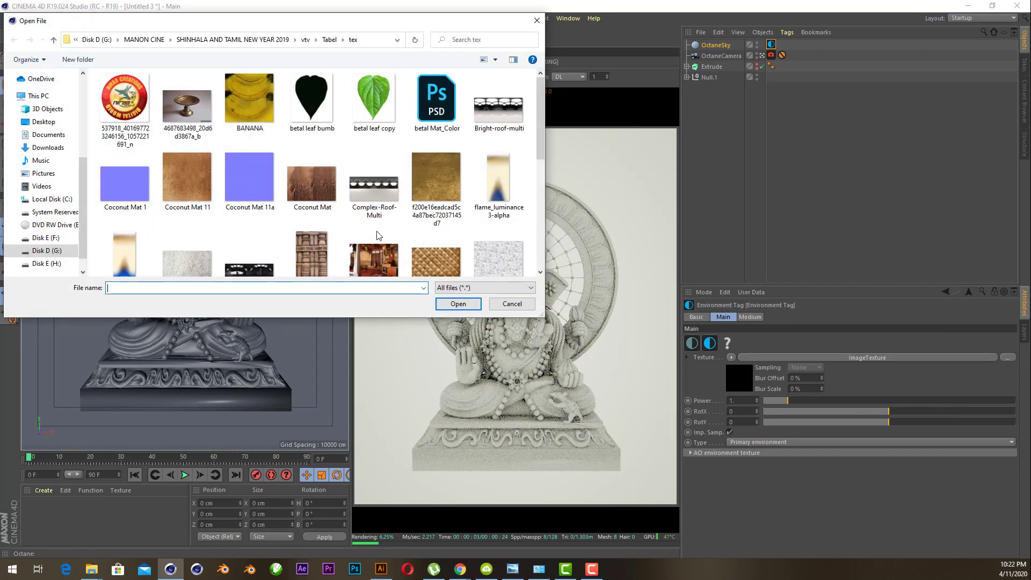
scroll(378, 237, "down", 1)
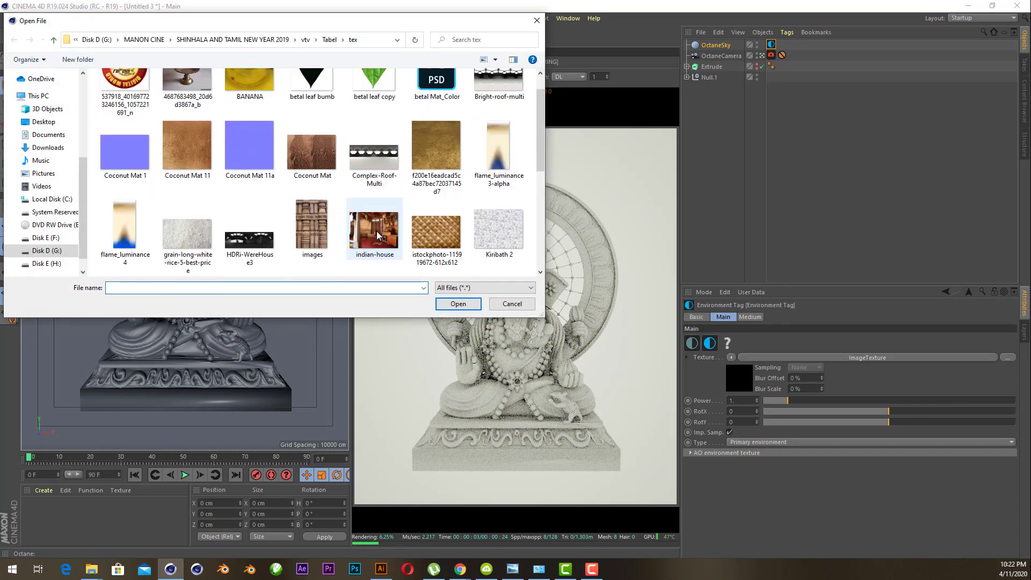
left_click(375, 156)
left_click(458, 304)
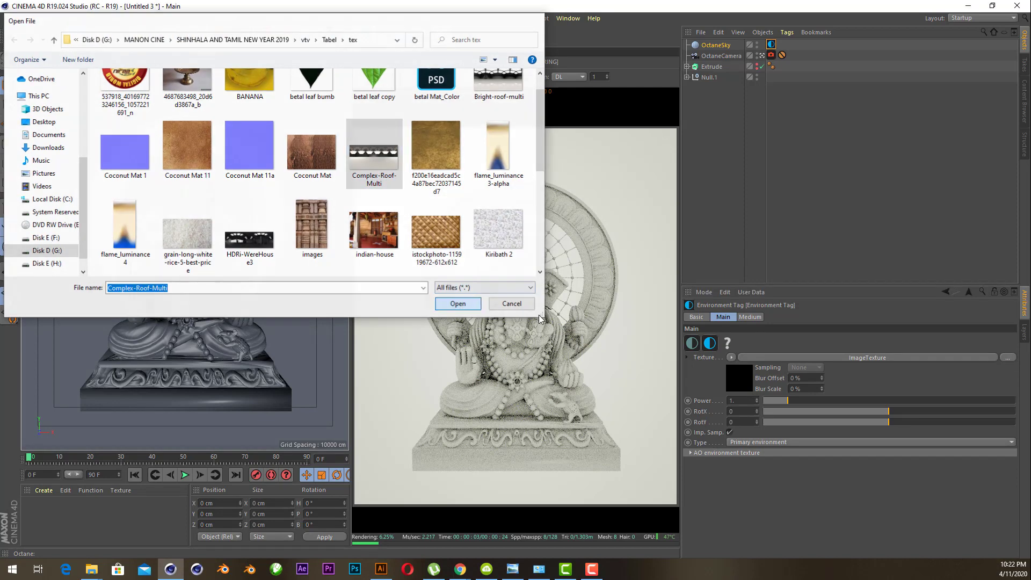
left_click(582, 326)
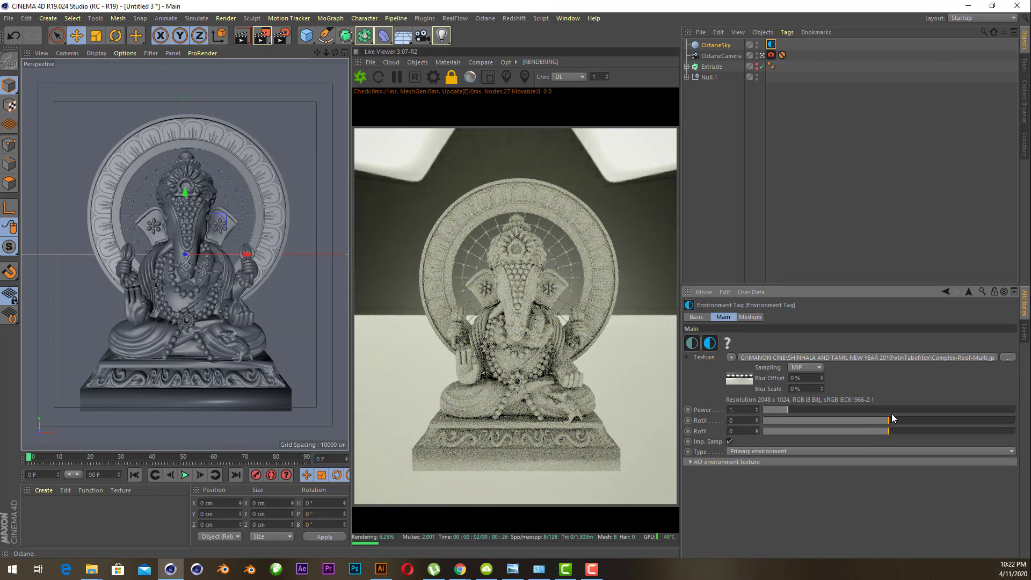
Step: Rotate the Complex-Roof-Multi environment to RotX −0.107 and RotY −0.085 to backlight the halo
mouse_move(887, 421)
left_mouse_down()
mouse_move(919, 421)
mouse_move(876, 435)
left_mouse_up()
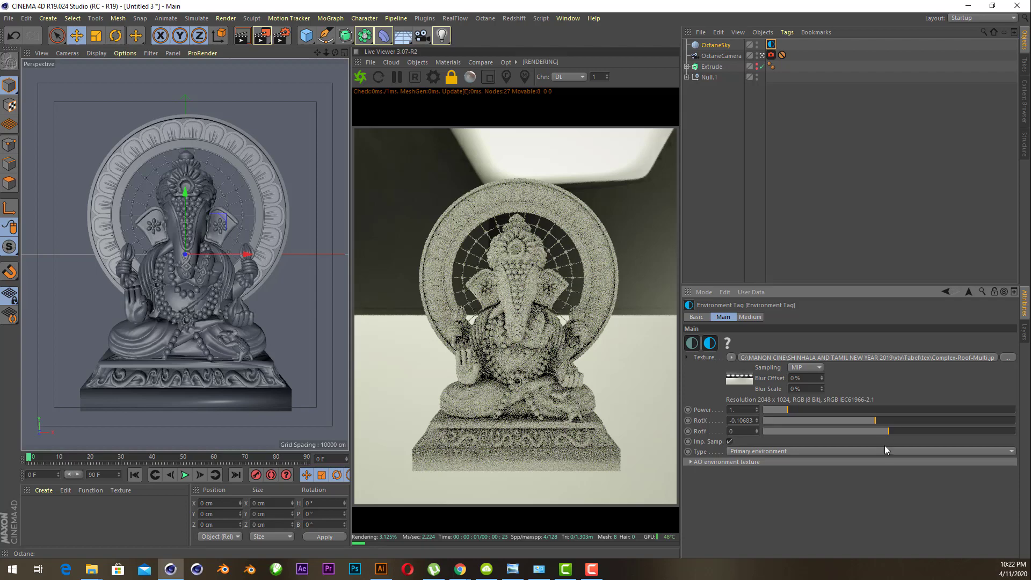
left_click(887, 432)
left_click_drag(887, 433, 878, 439)
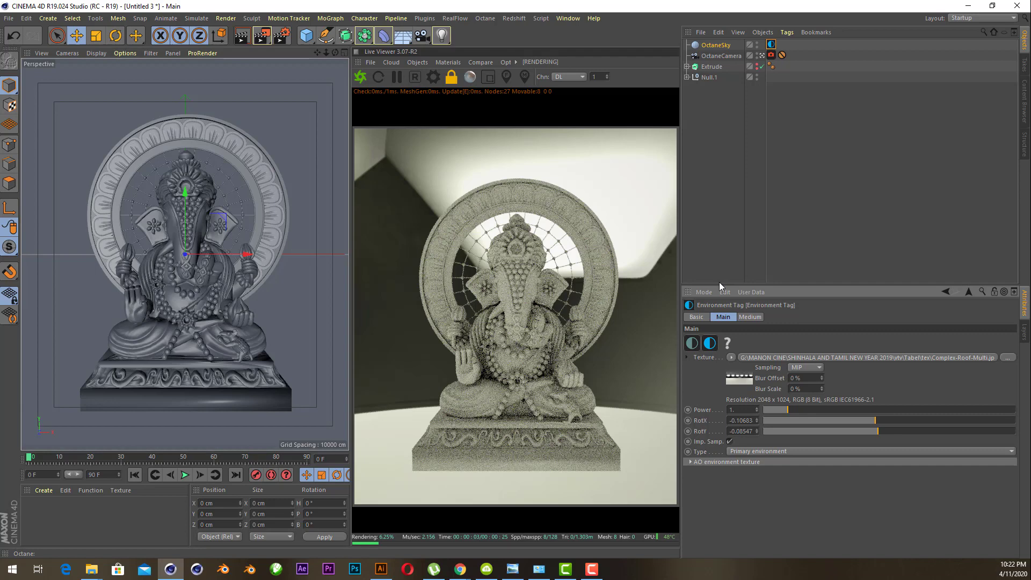
Step: Ctrl-drag OctaneSky to duplicate it as OctaneSky.1
left_click(714, 46)
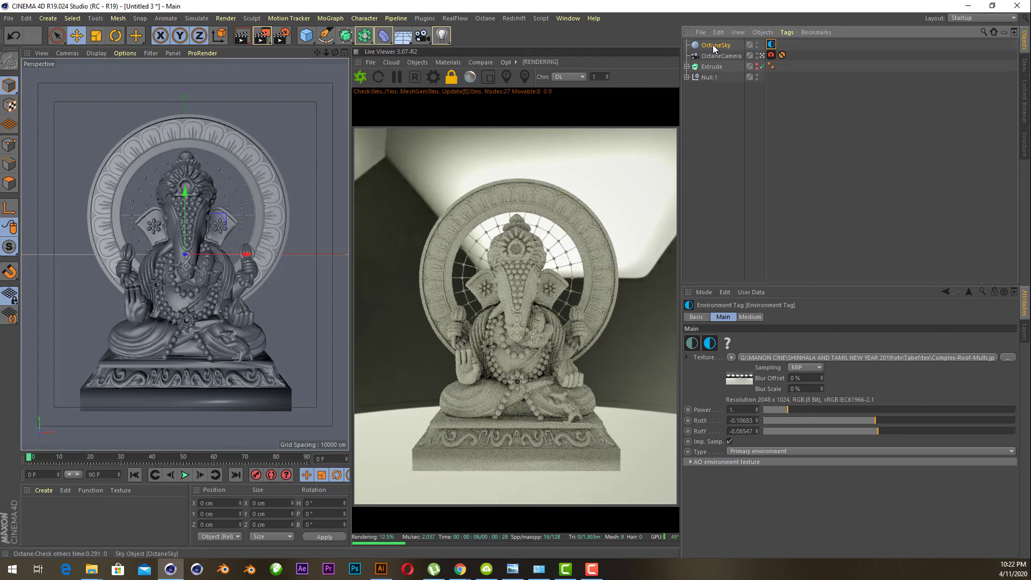
left_click_drag(715, 46, 714, 42, "ctrl")
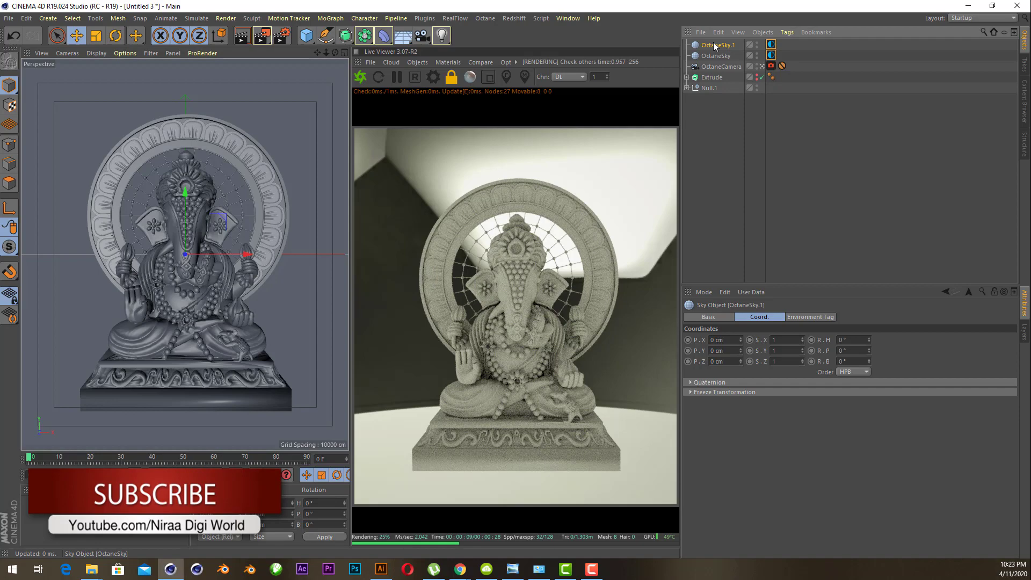
left_click(717, 45)
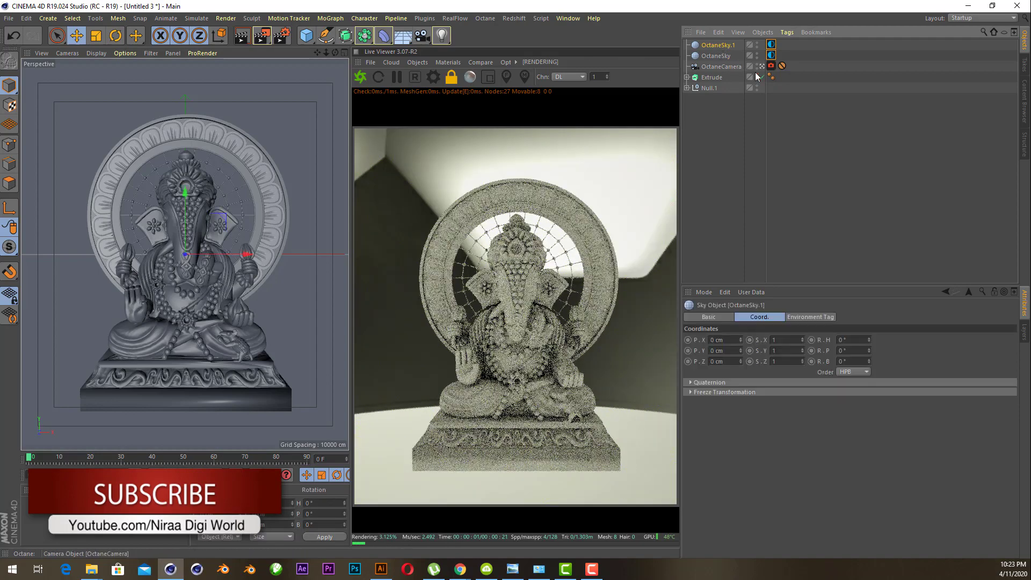
Step: Set OctaneSky.1 to a black RgbSpectrum texture with Type set to Visible environment
left_click(772, 45)
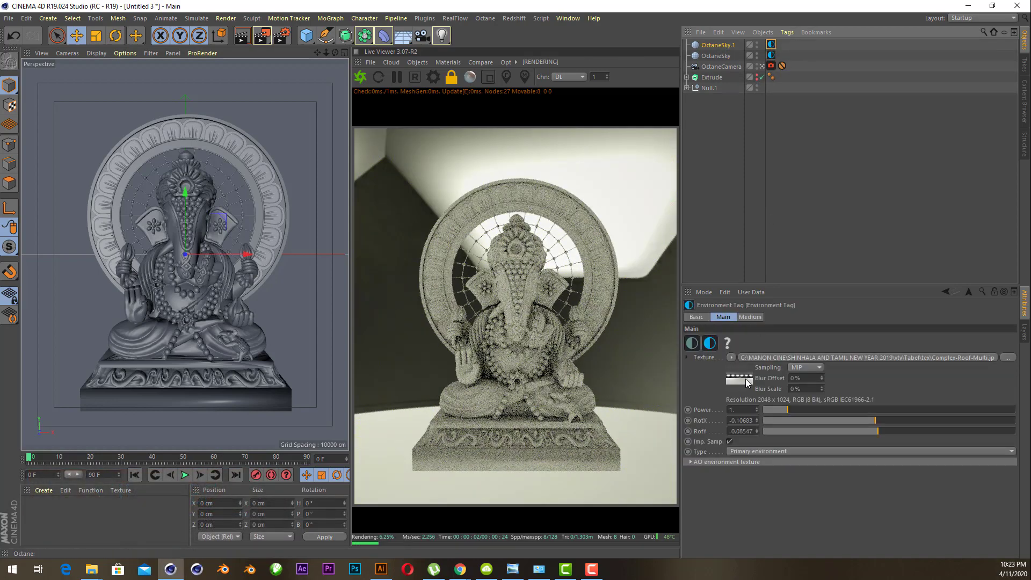
left_click(693, 343)
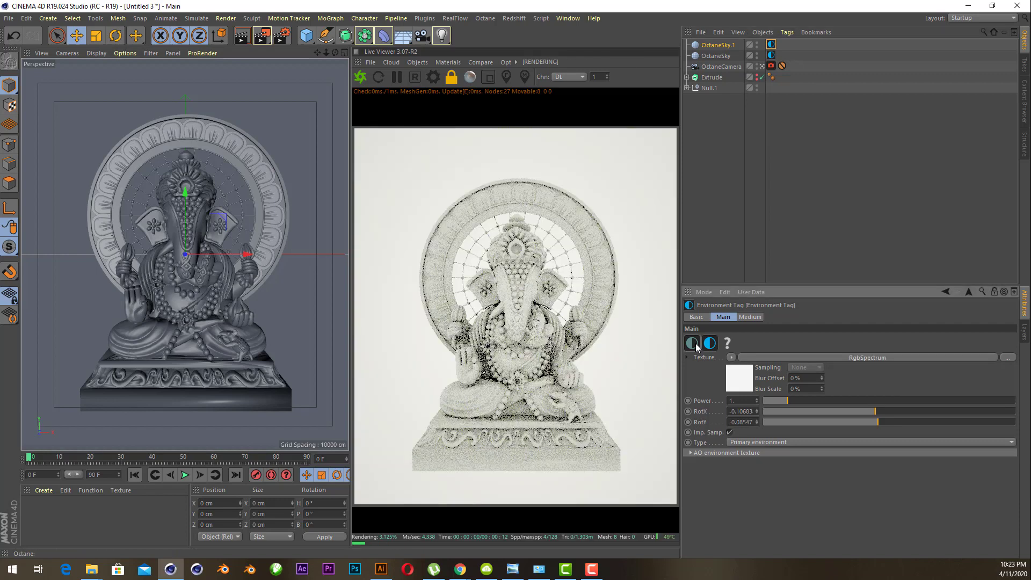
left_click(735, 383)
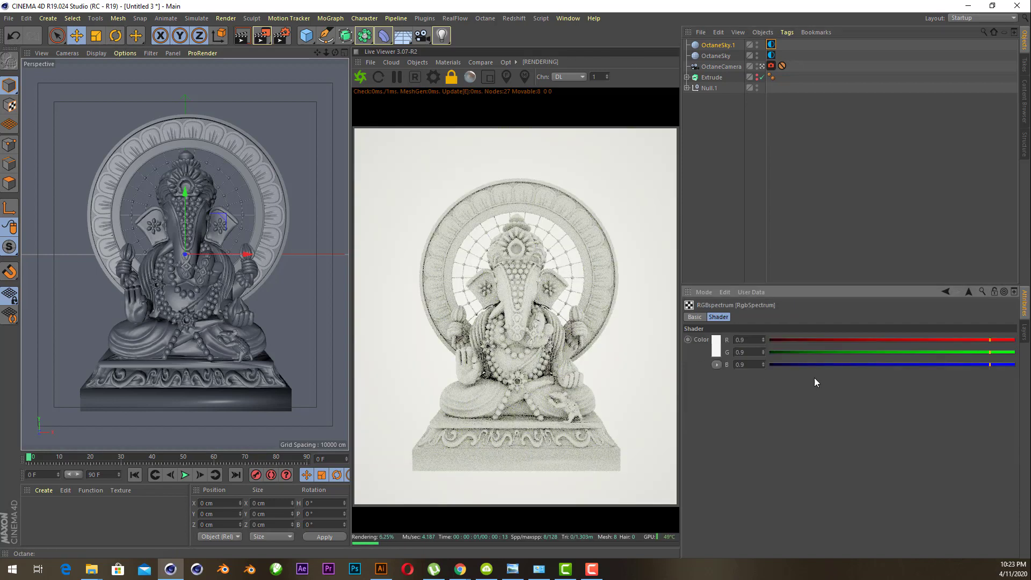
mouse_move(832, 365)
left_mouse_down()
mouse_move(772, 364)
mouse_move(770, 352)
mouse_move(795, 340)
mouse_move(764, 346)
left_mouse_up()
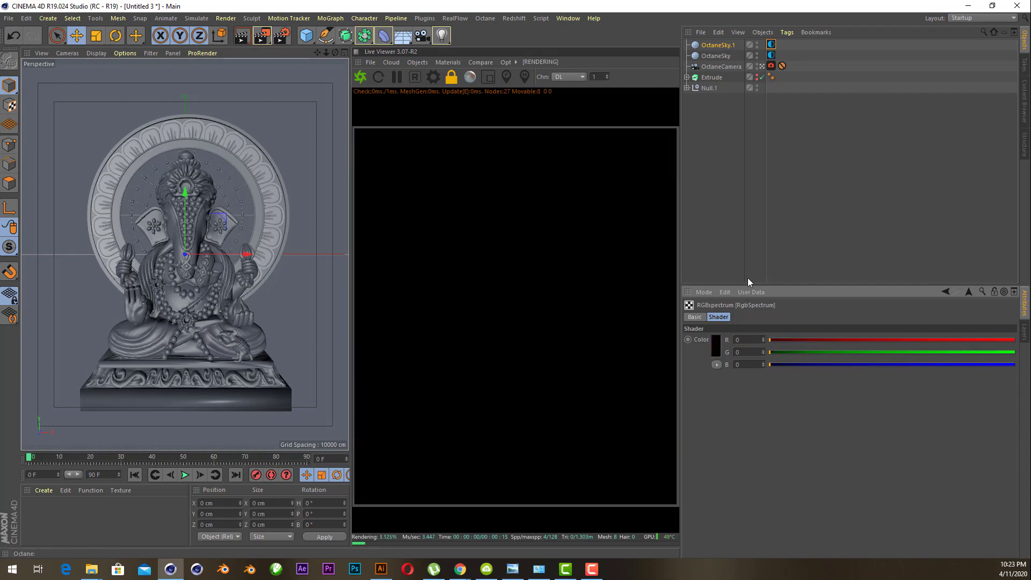
left_click(969, 290)
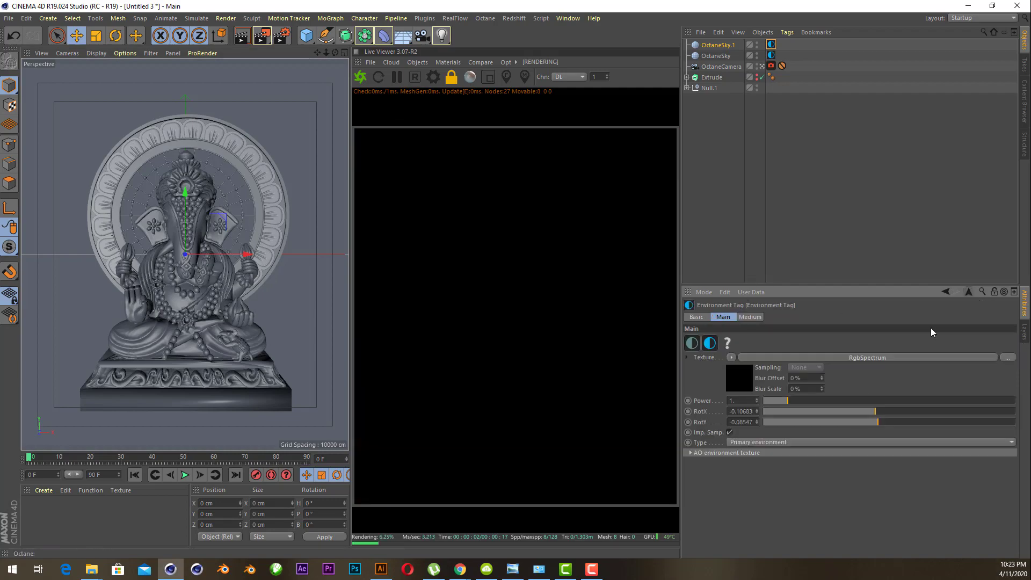
left_click(746, 444)
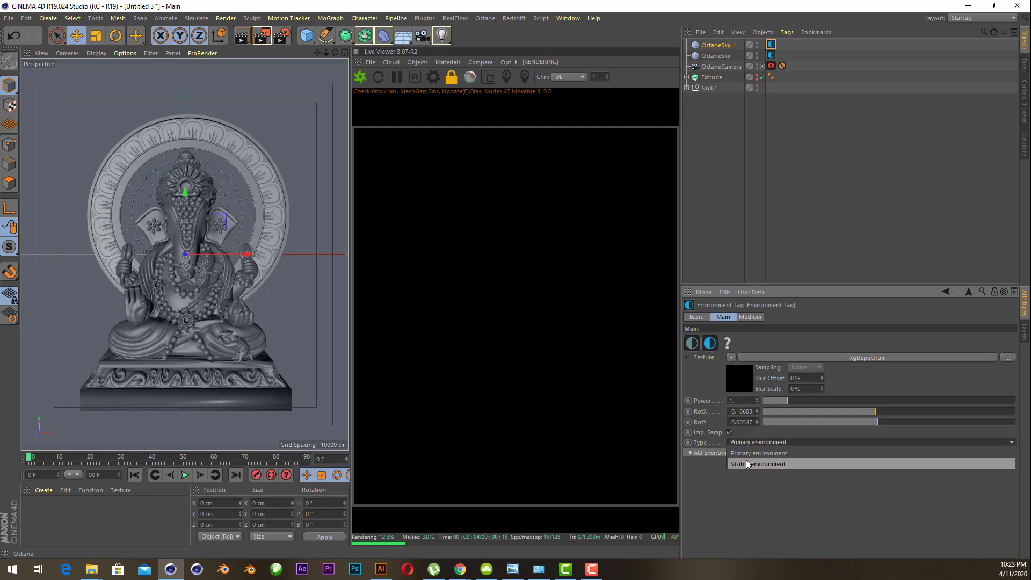
left_click(746, 463)
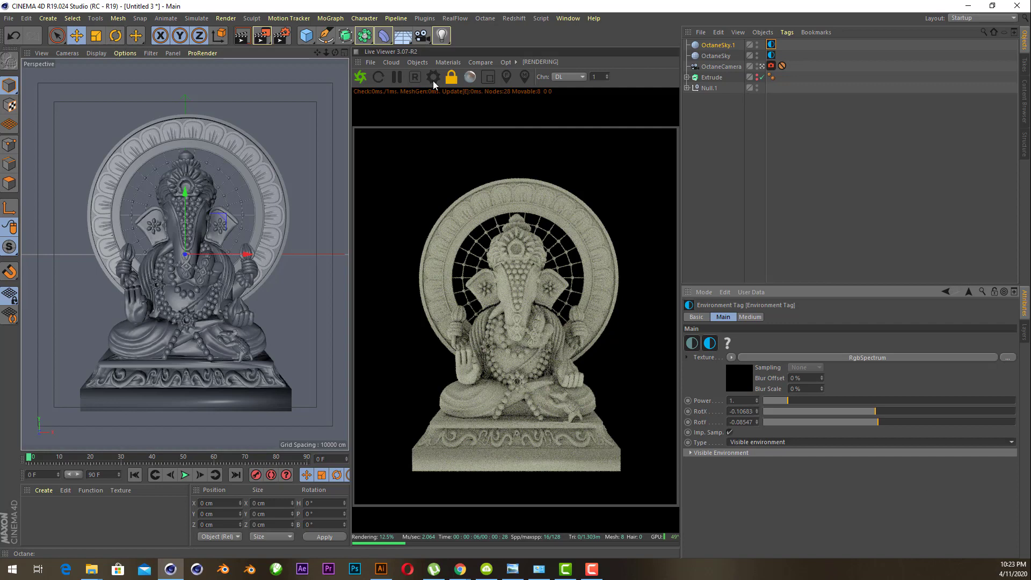
Step: Create an OctGlossy material from the Live Viewer and show its Diffuse channel in the Material Editor
left_click(441, 62)
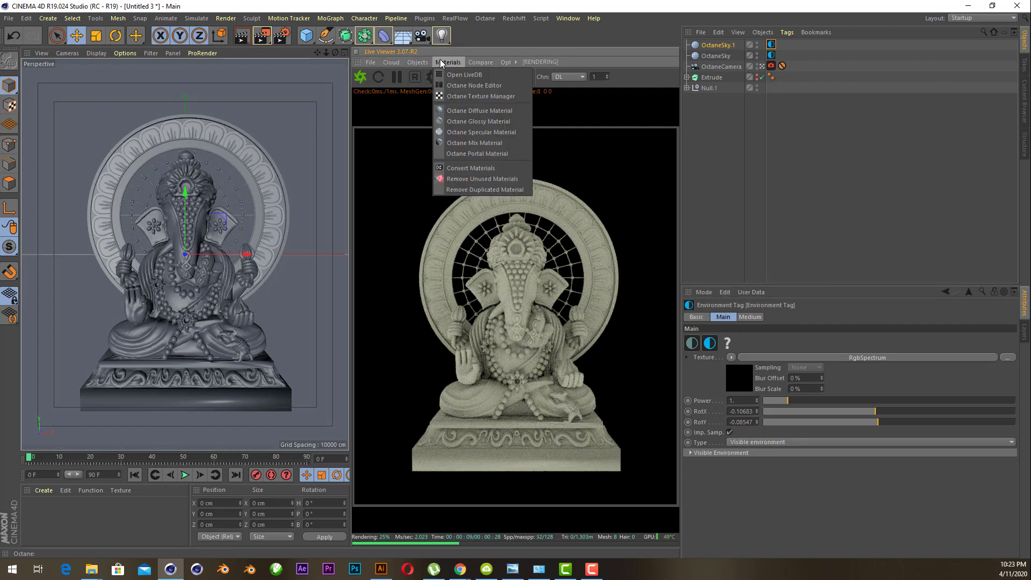
left_click(470, 122)
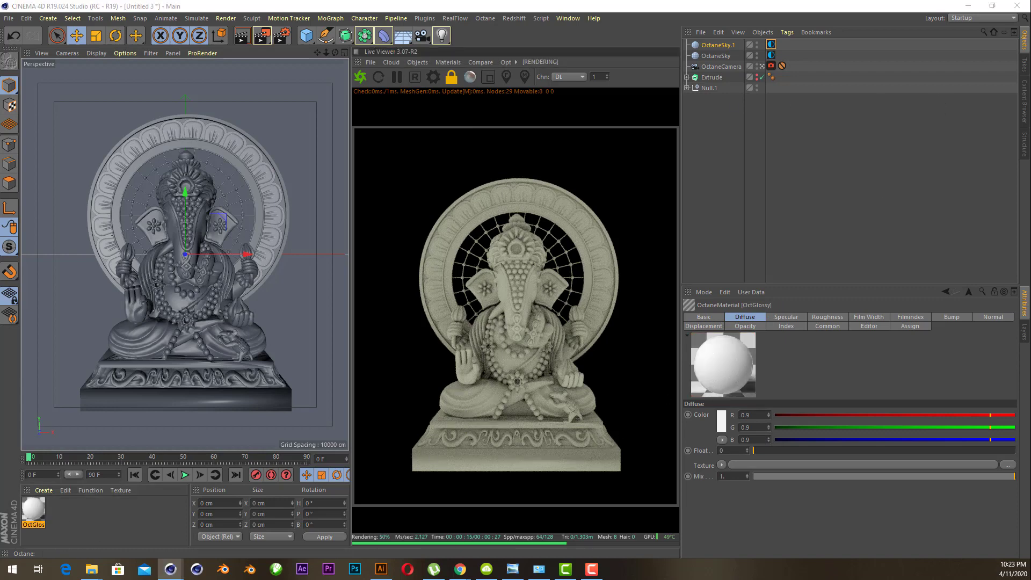
double_click(33, 511)
left_click_drag(123, 121, 134, 125)
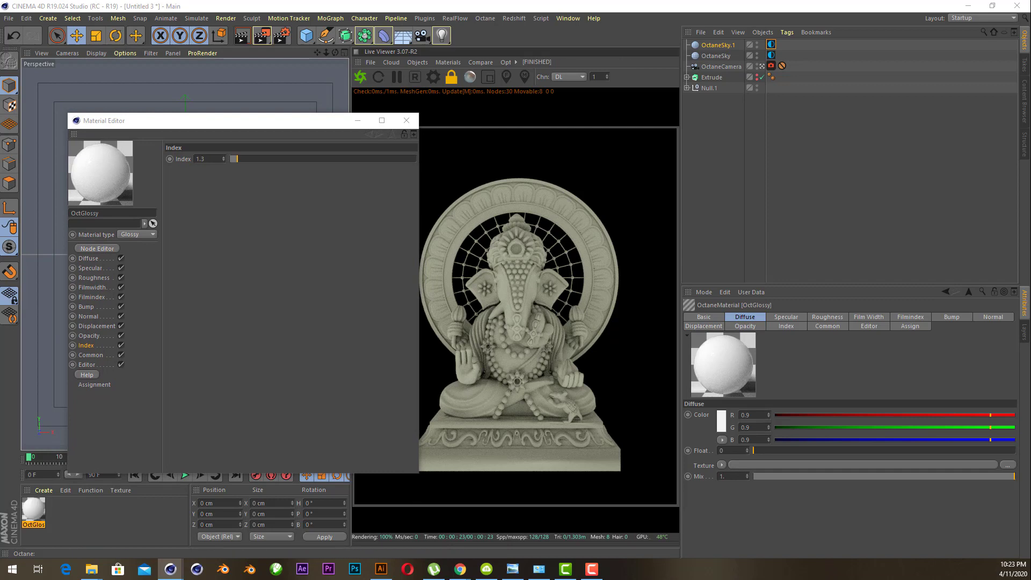
left_click(97, 248)
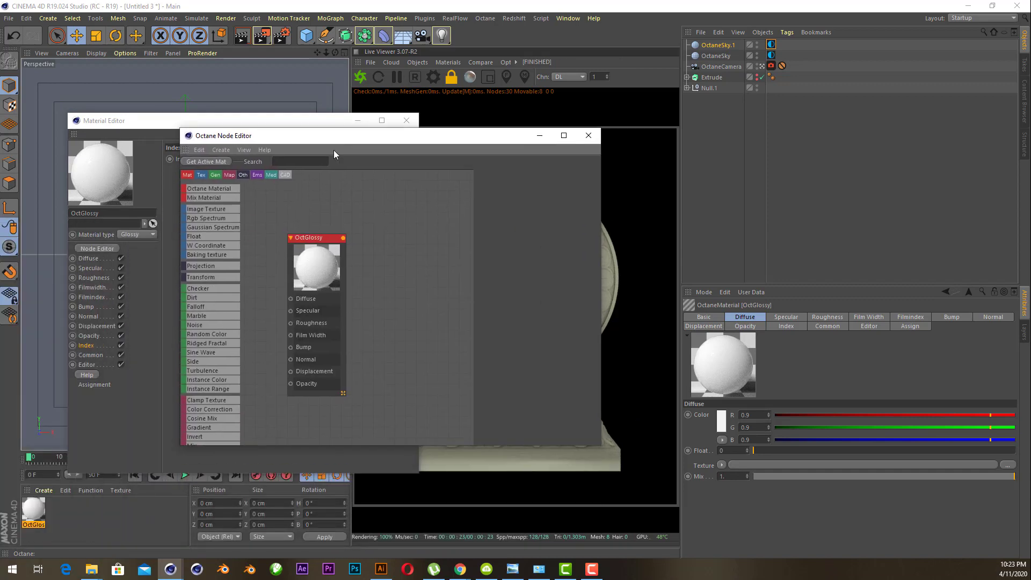
left_click(589, 135)
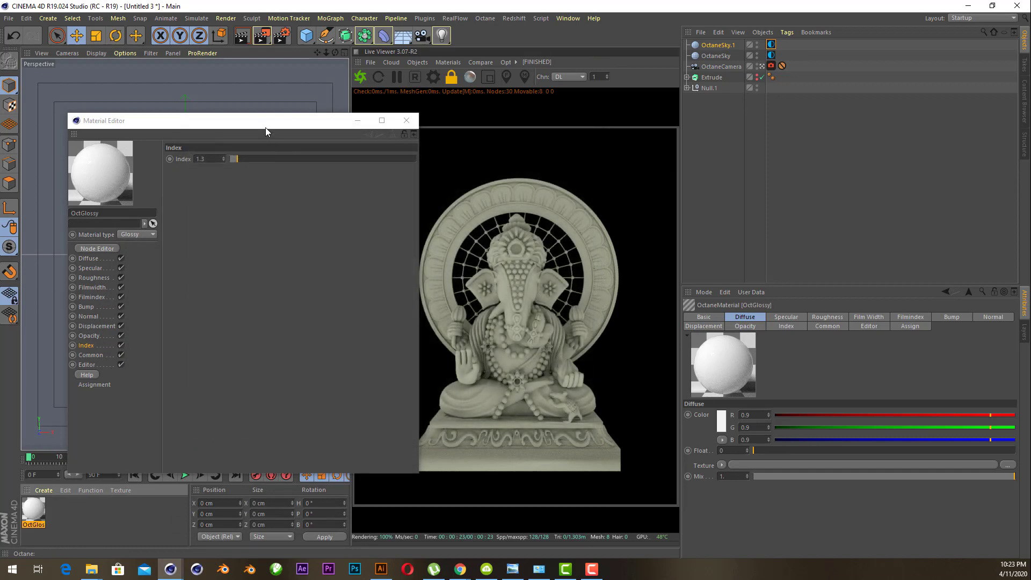
left_click_drag(264, 123, 235, 116)
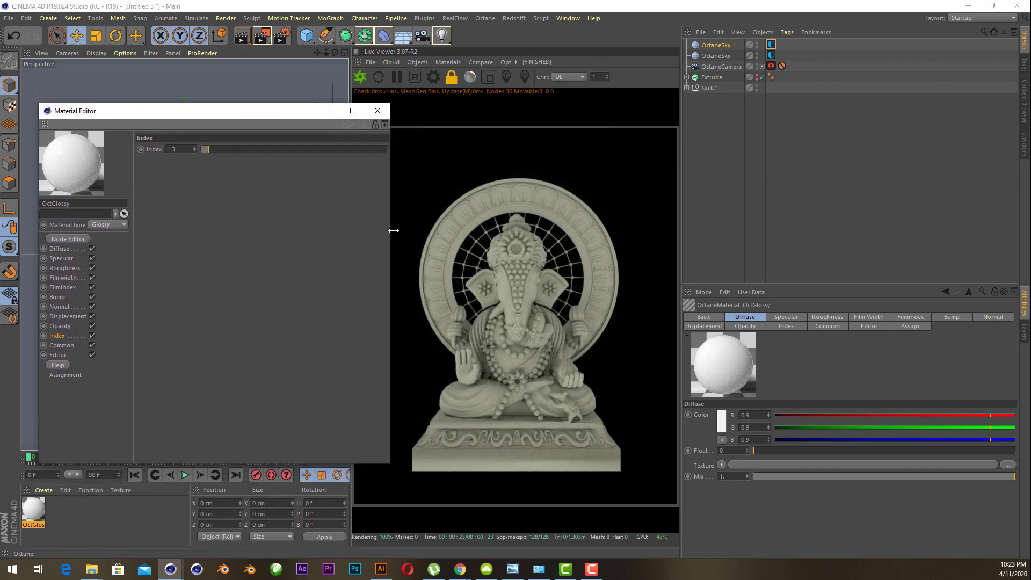
left_click_drag(393, 231, 337, 232)
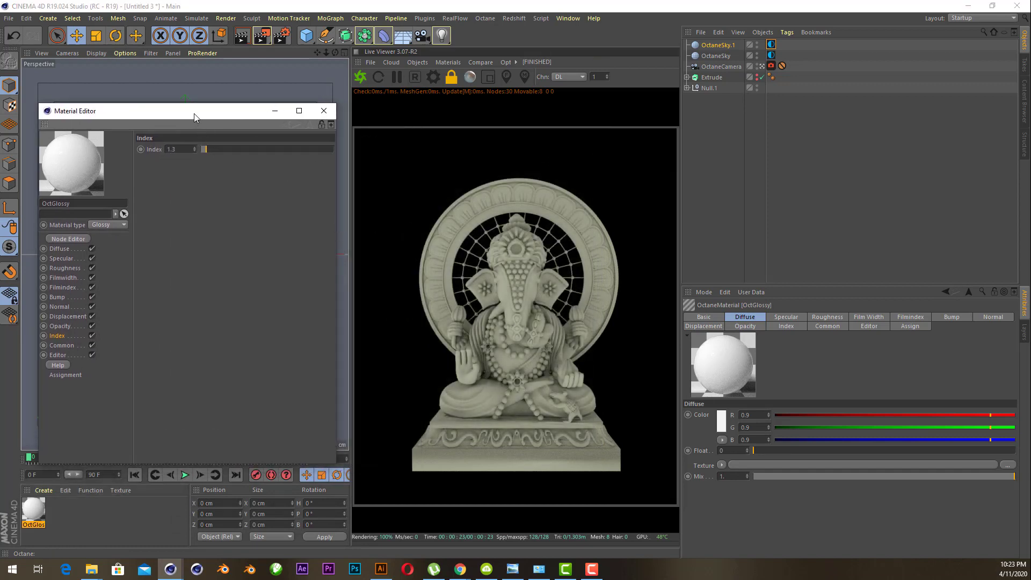
left_click_drag(195, 114, 201, 110)
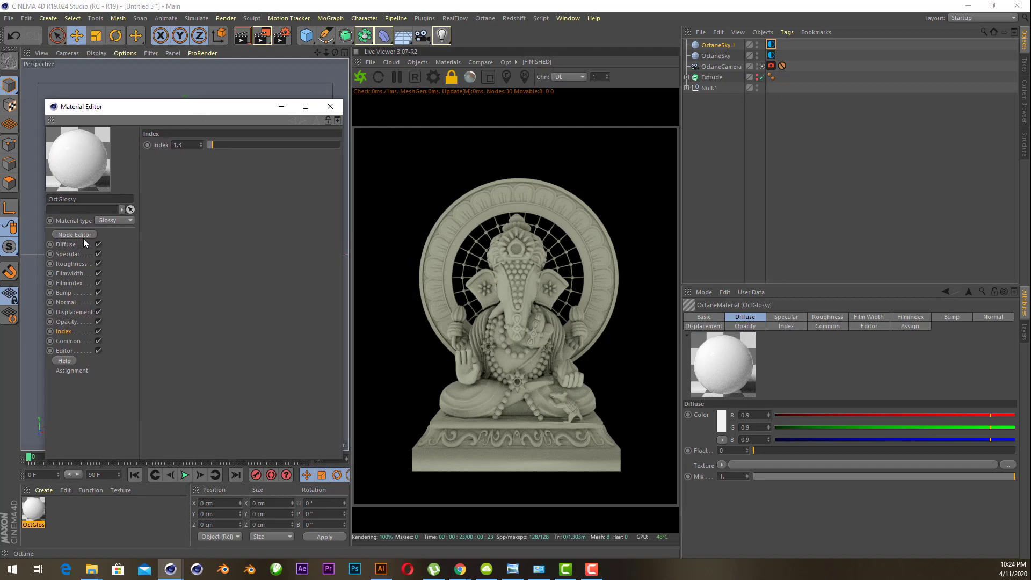
left_click(70, 244)
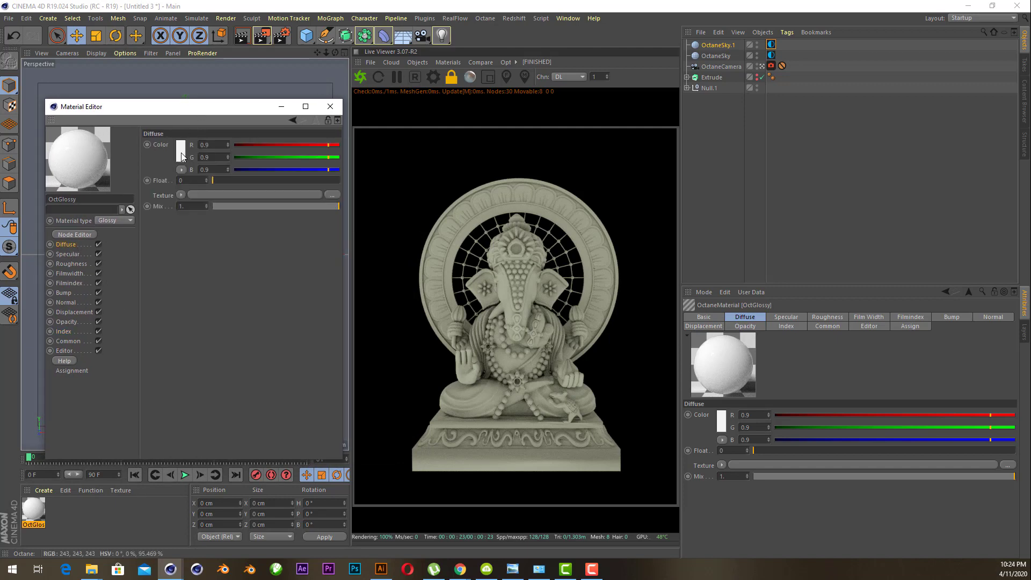
Step: Set OctGlossy's diffuse colour to black (V 0%)
left_click(181, 151)
left_click_drag(181, 174, 139, 174)
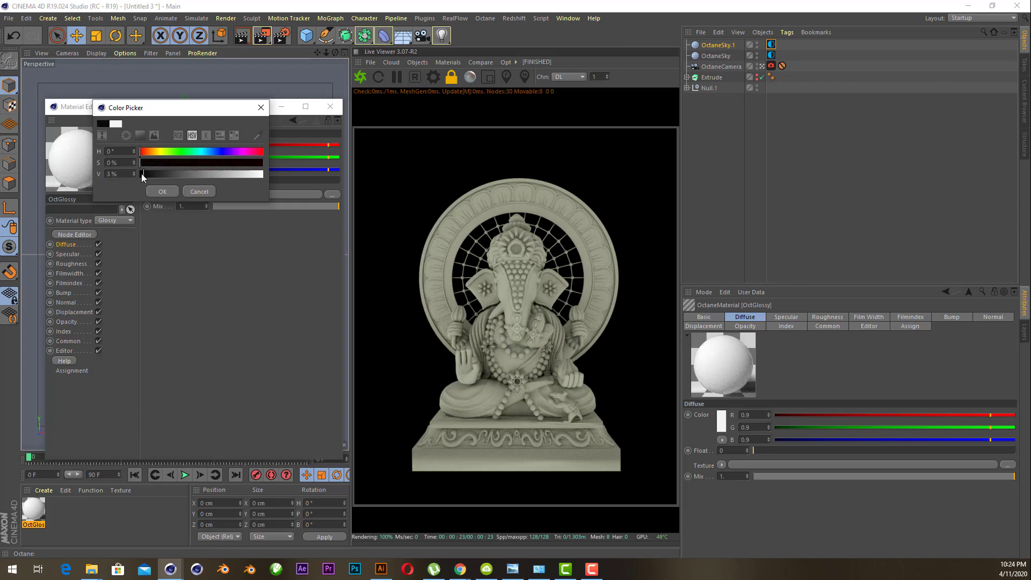
left_click(160, 192)
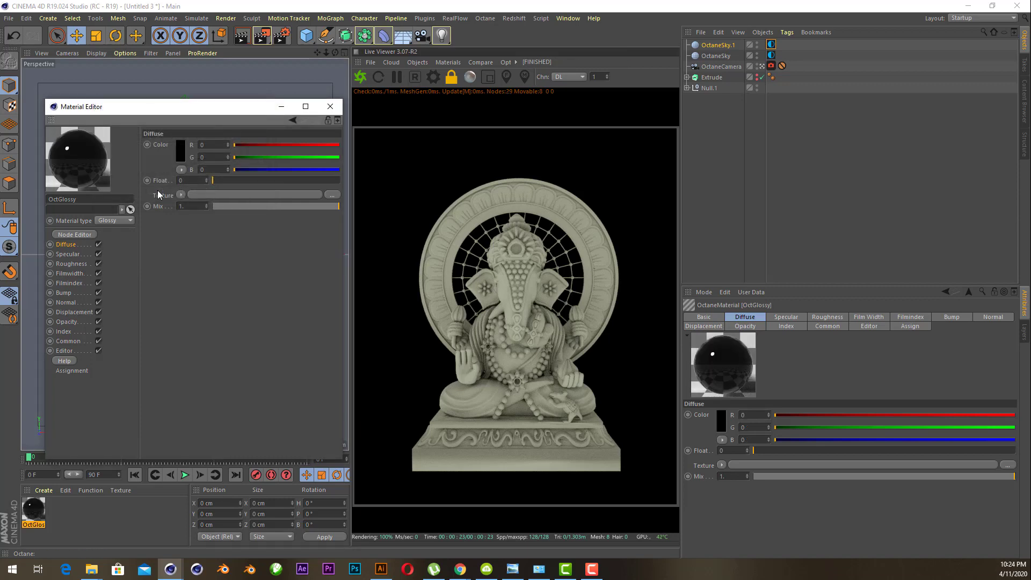
Step: Set the specular colour to light orange: H 28°, S about 47%, V 100%
left_click(72, 253)
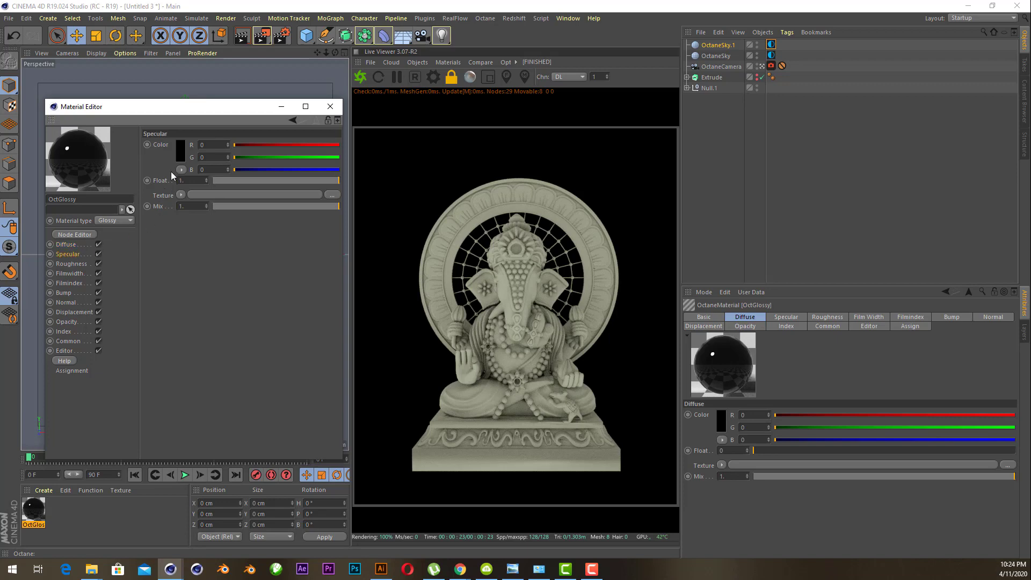
left_click(181, 155)
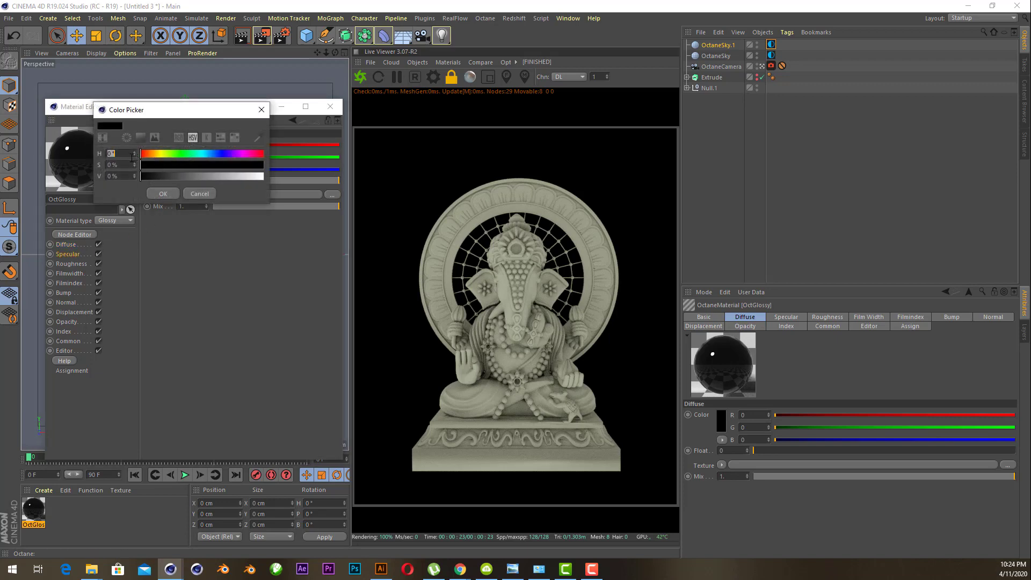
left_click(153, 155)
left_click_drag(153, 156, 149, 160)
left_click(150, 160)
left_click_drag(144, 167, 205, 165)
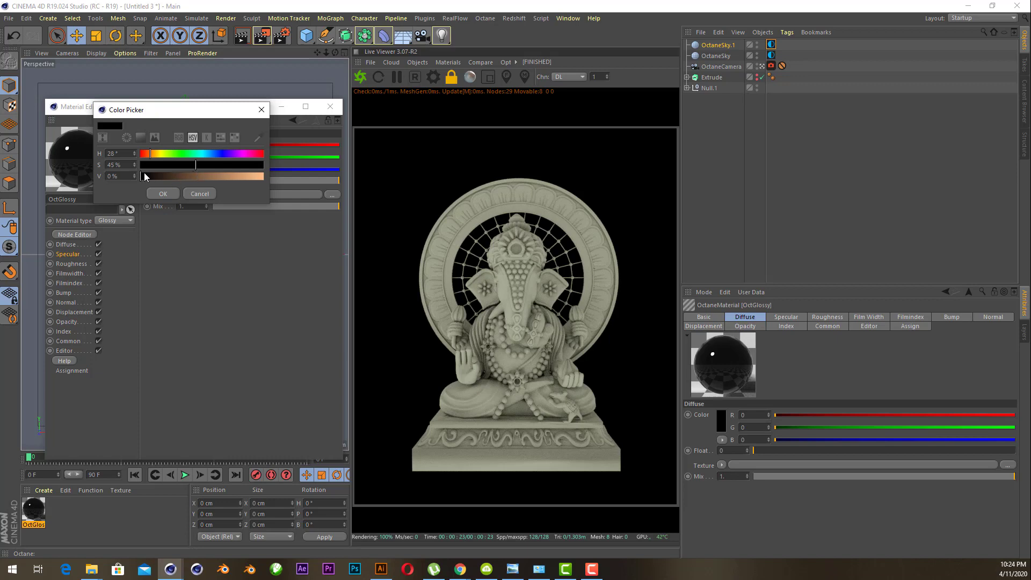
left_click_drag(139, 175, 304, 175)
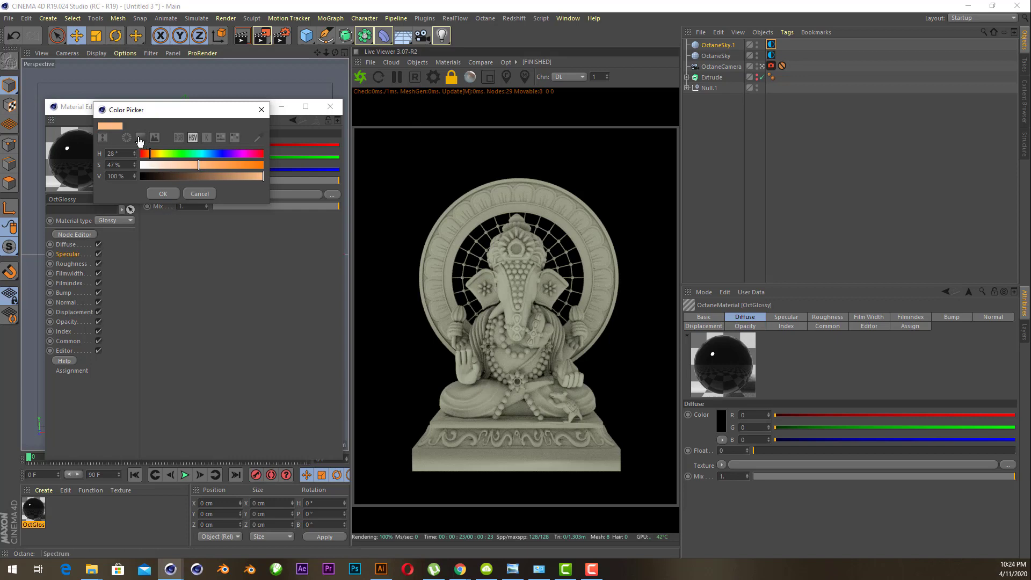
left_click(162, 193)
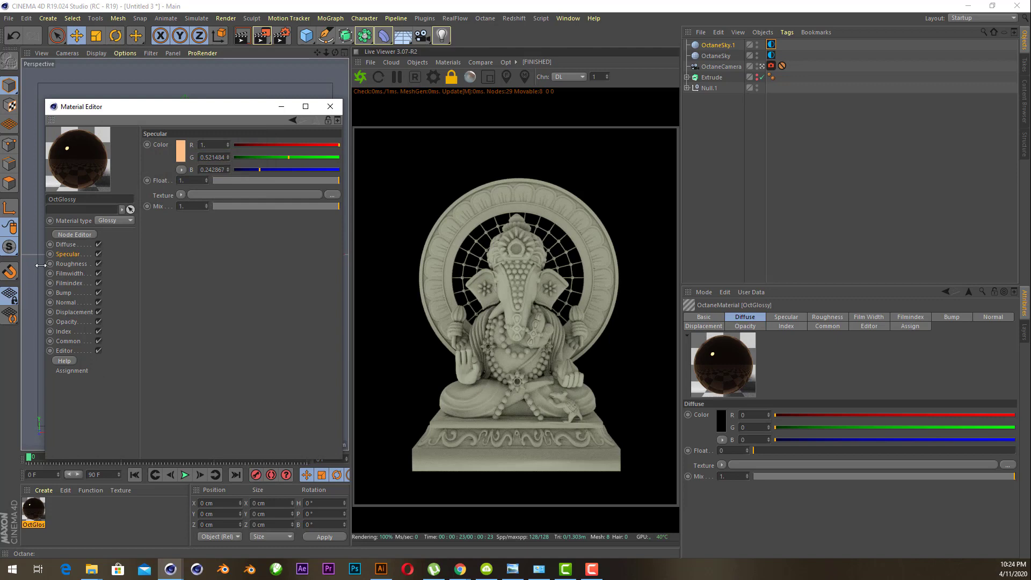
Step: Raise OctGlossy's Index to its maximum of 8
left_click(76, 266)
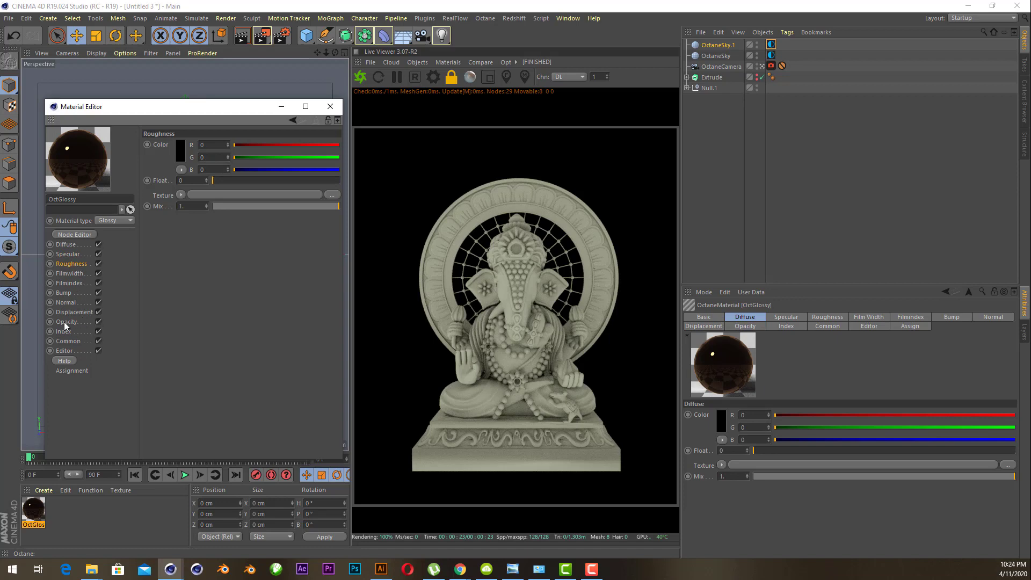
left_click(73, 332)
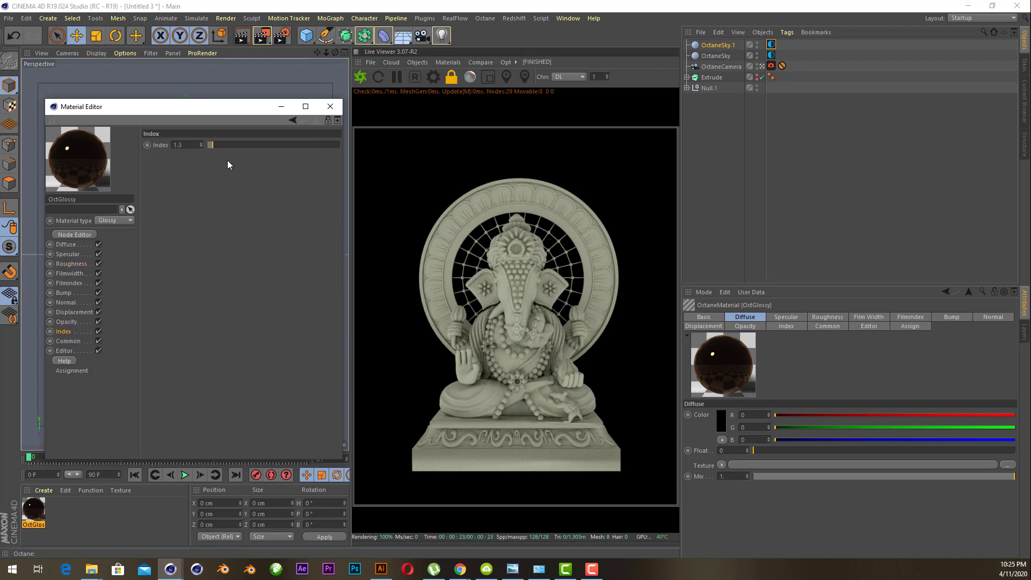
left_click_drag(214, 143, 350, 144)
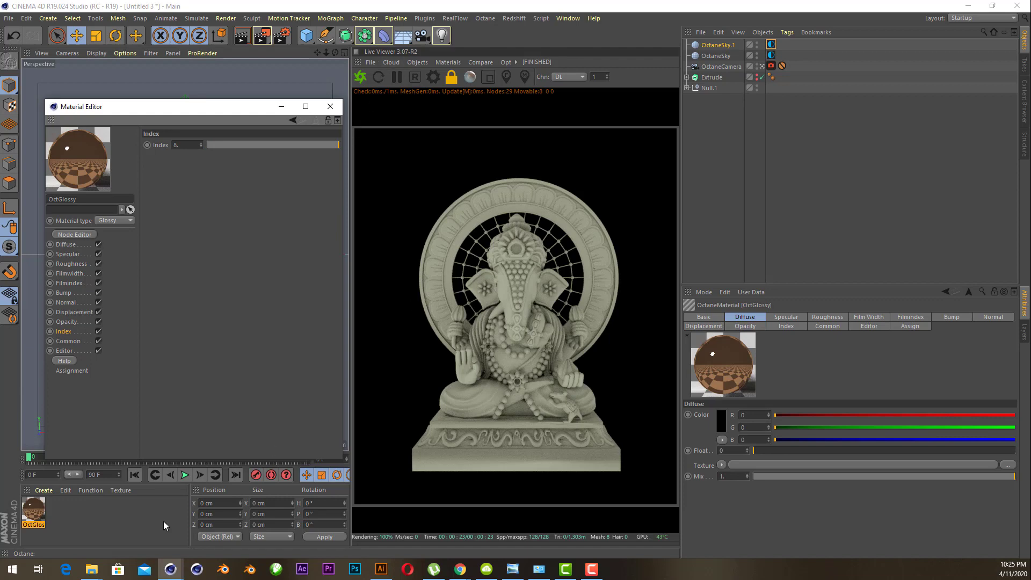
Step: Apply OctGlossy to Null.1 and close the Material Editor
left_click(43, 508)
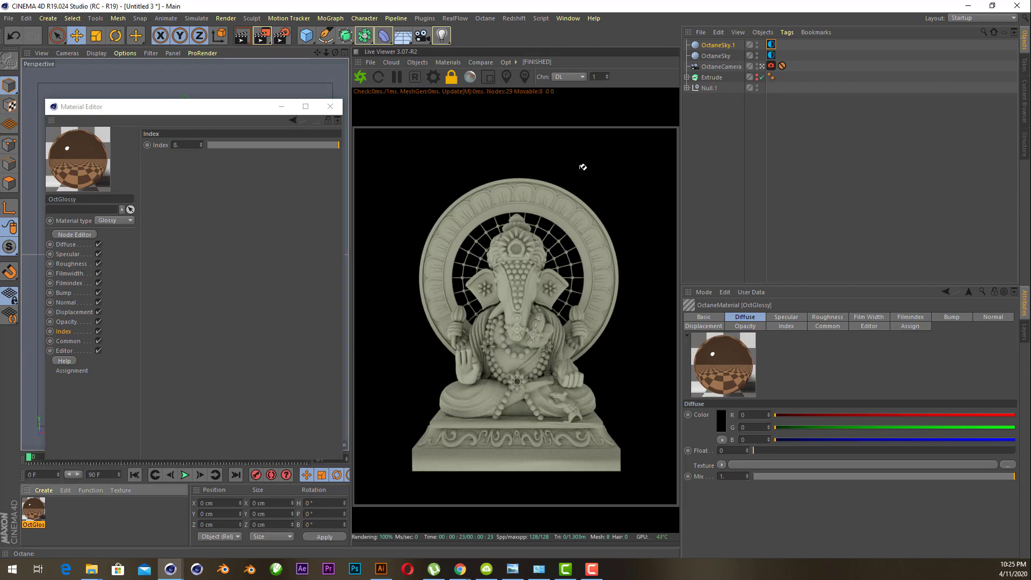
left_click_drag(658, 132, 714, 92)
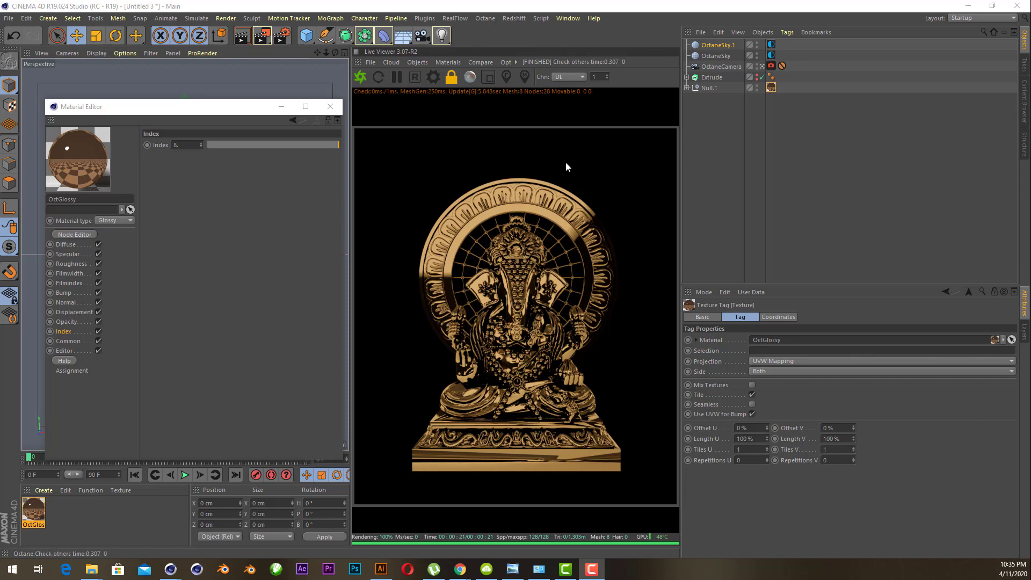
left_click(333, 107)
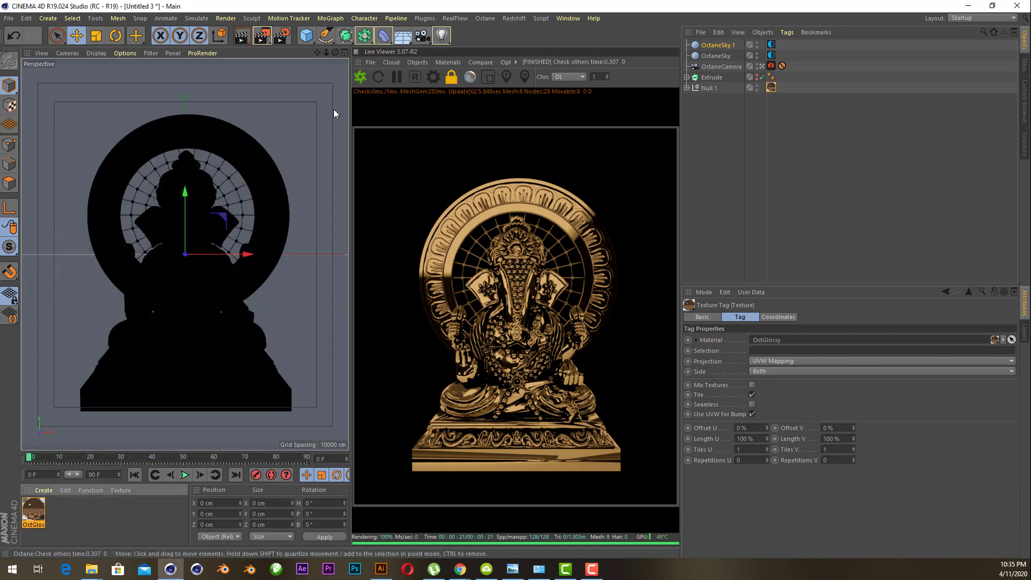
Step: Add an Octane Targetted Arealight and raise it above and in front of the Ganesha in the Right view
left_click(343, 52)
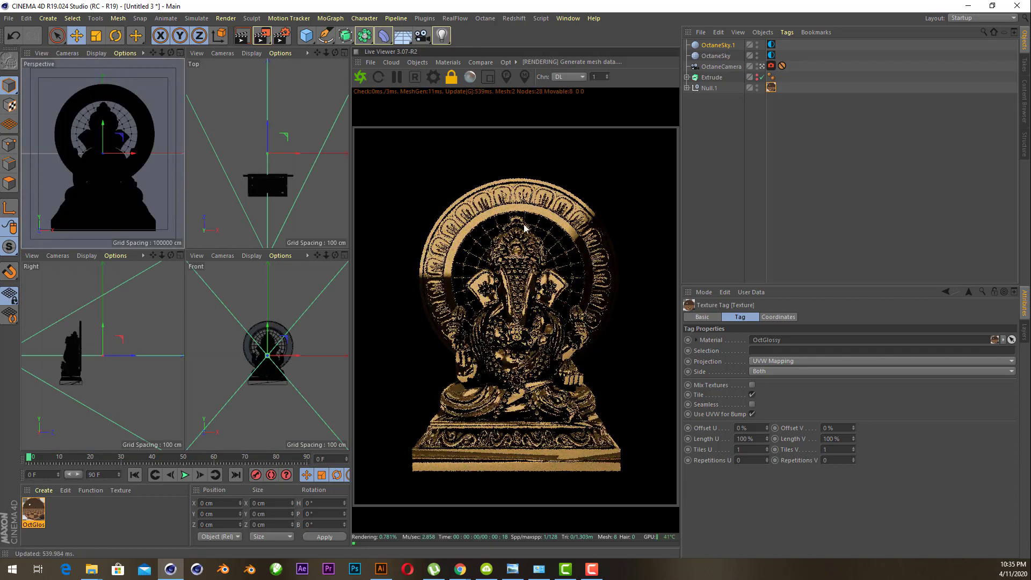
left_click(421, 61)
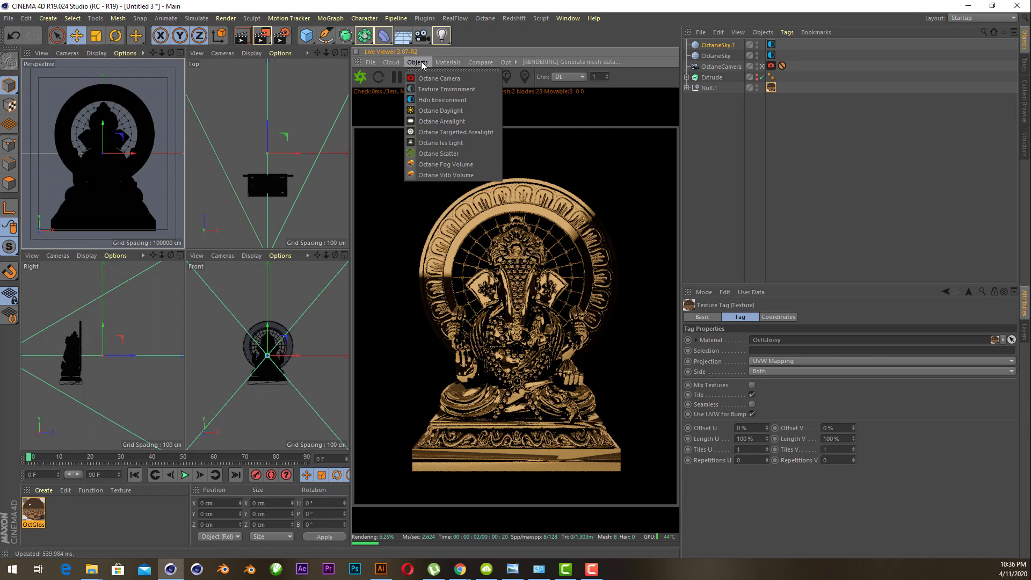
left_click(446, 134)
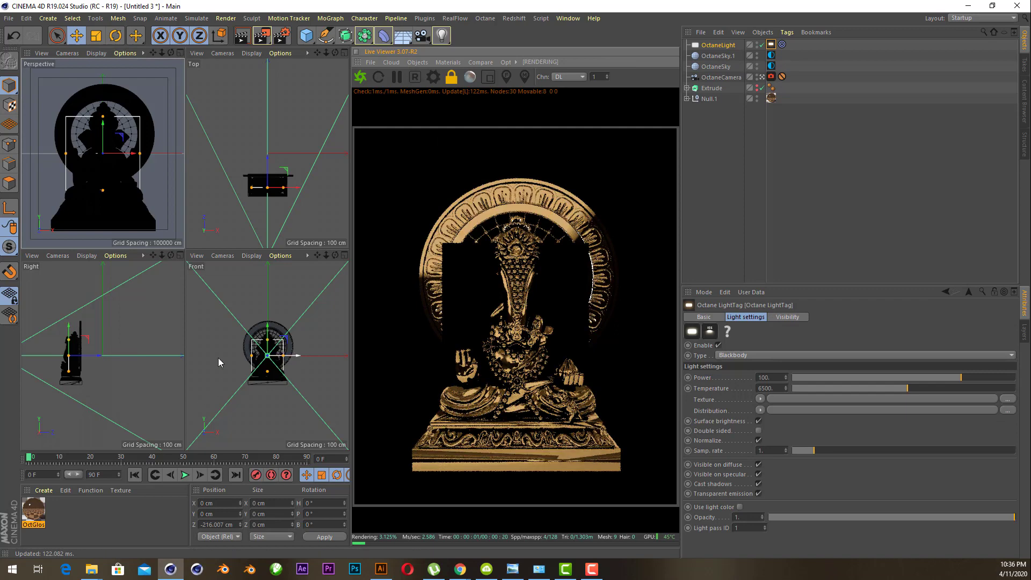
mouse_move(99, 357)
left_mouse_down()
mouse_move(140, 368)
mouse_move(71, 363)
left_mouse_up()
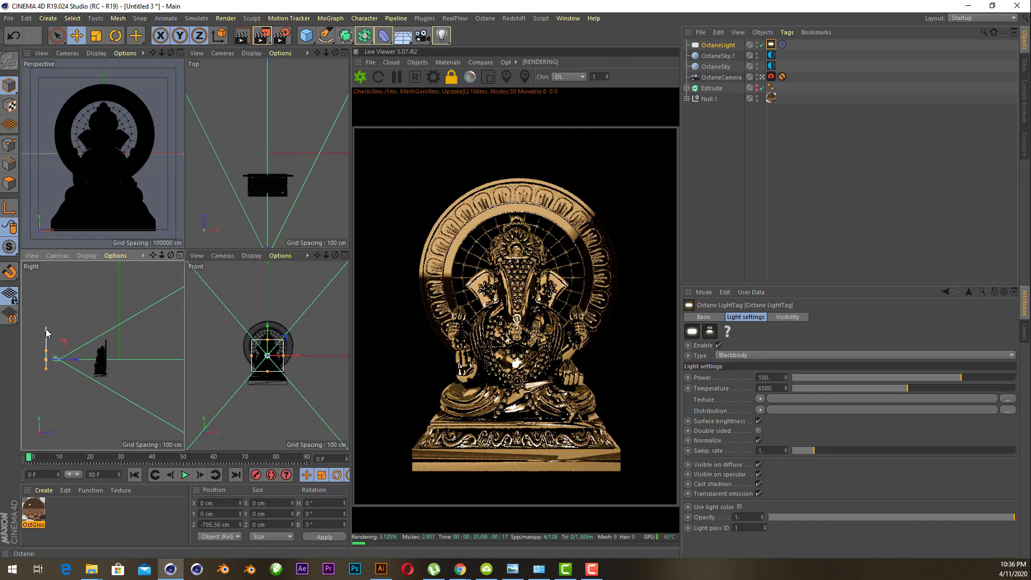
mouse_move(46, 328)
left_mouse_down()
mouse_move(47, 273)
mouse_move(63, 324)
mouse_move(53, 316)
left_mouse_up()
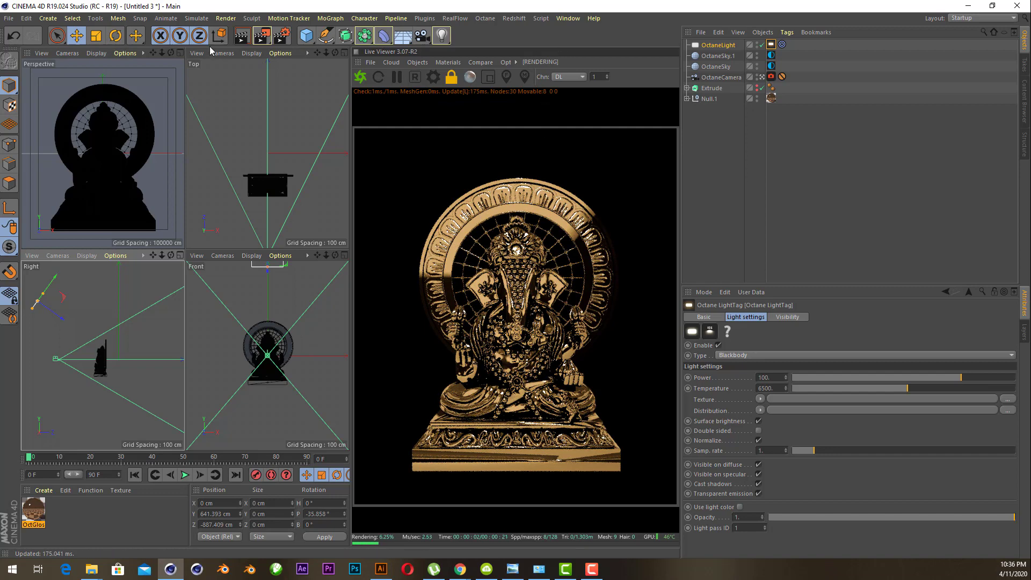
Step: Create a Null and set it as the Octane light's Target Object
left_click(47, 19)
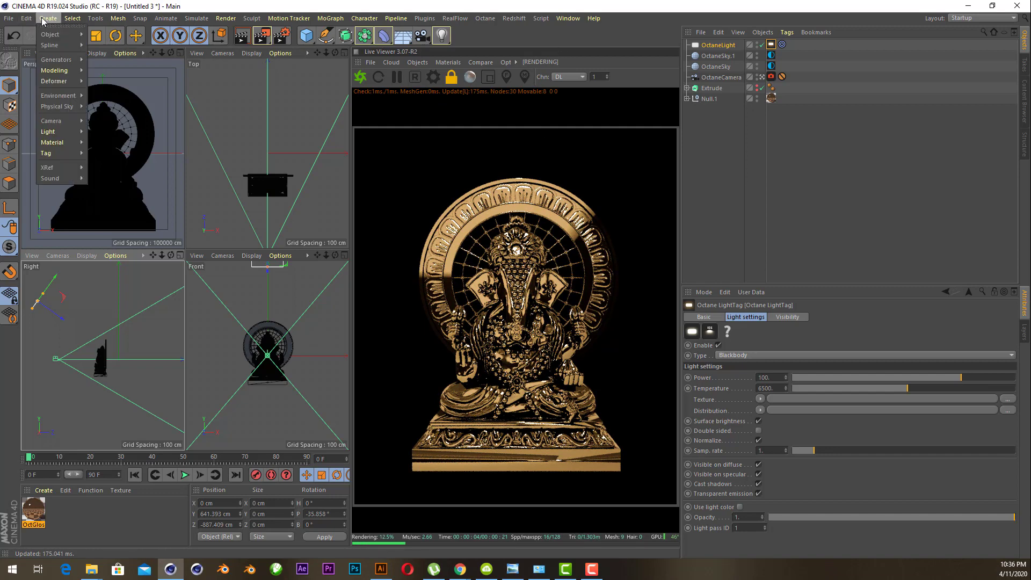
mouse_move(50, 34)
left_click(97, 36)
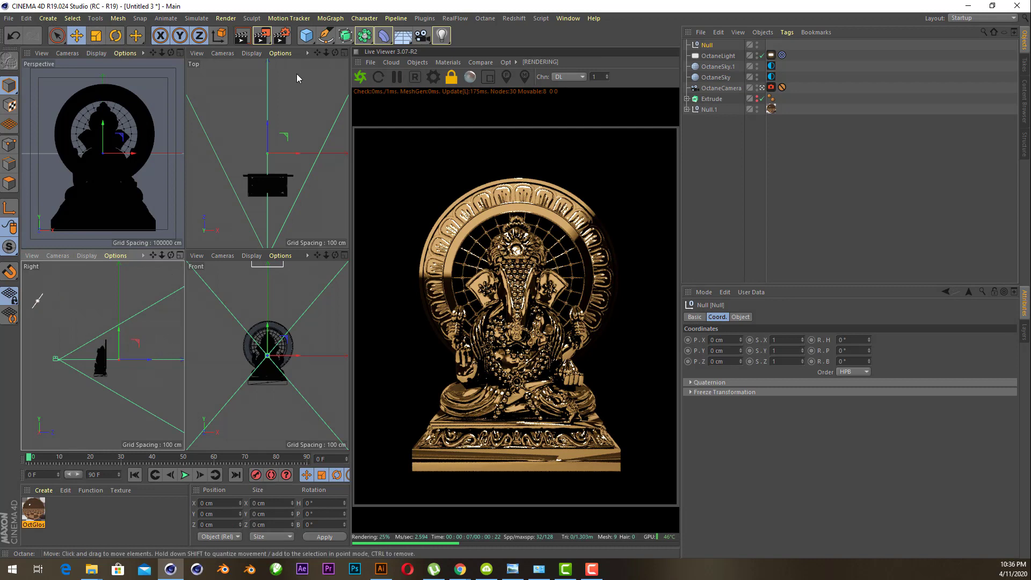
left_click(783, 55)
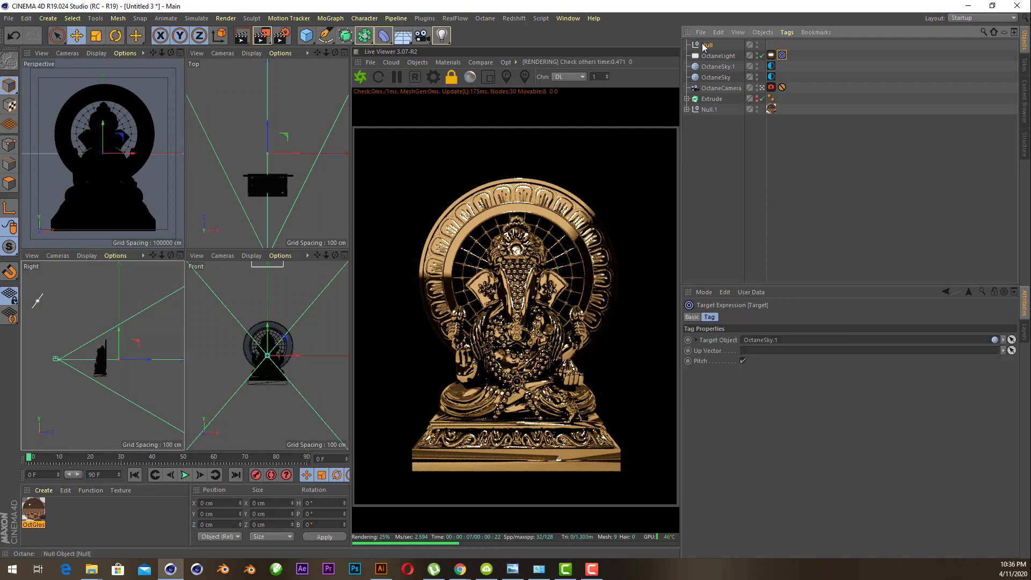
left_click_drag(752, 188, 772, 342)
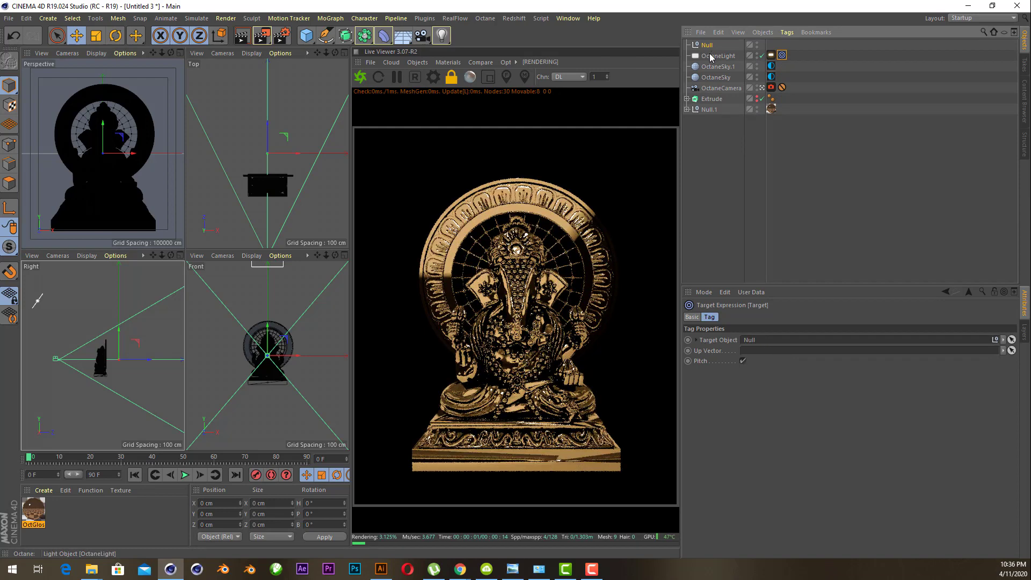
Step: Nudge the OctaneLight to about Y 602 cm, Z −916 cm, pitched −33°
left_click(712, 56)
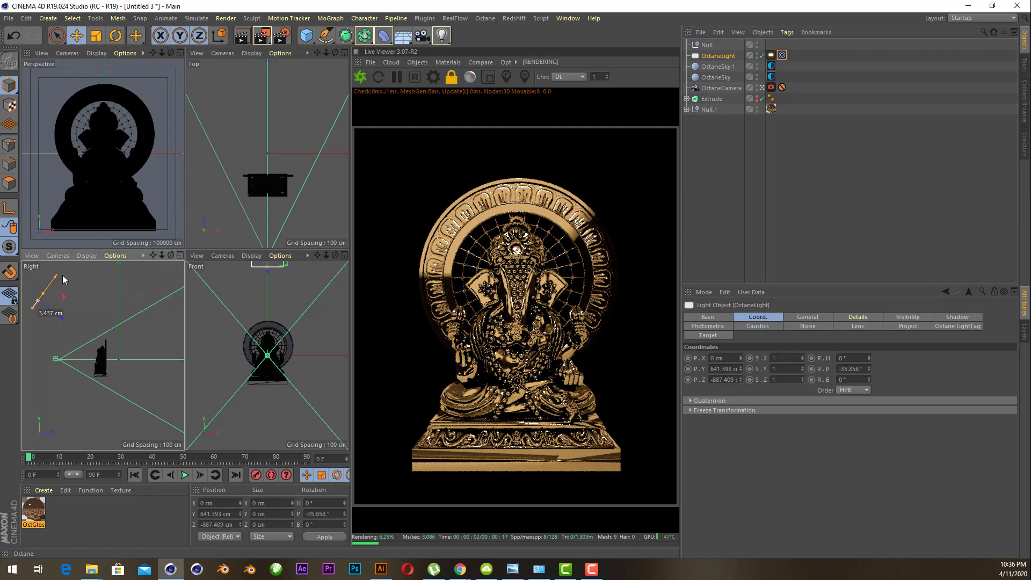
left_click_drag(69, 285, 54, 290)
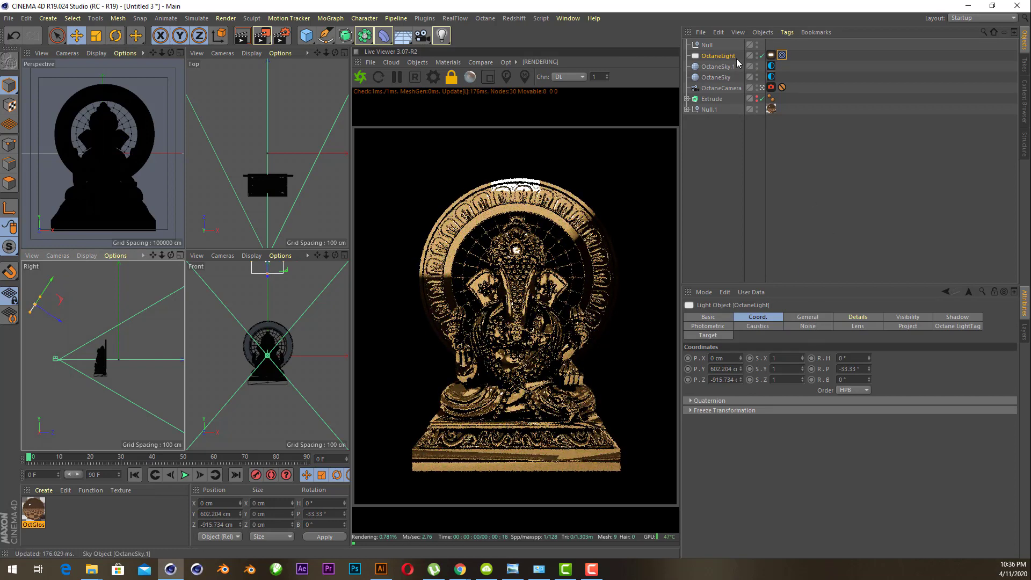
left_click(809, 317)
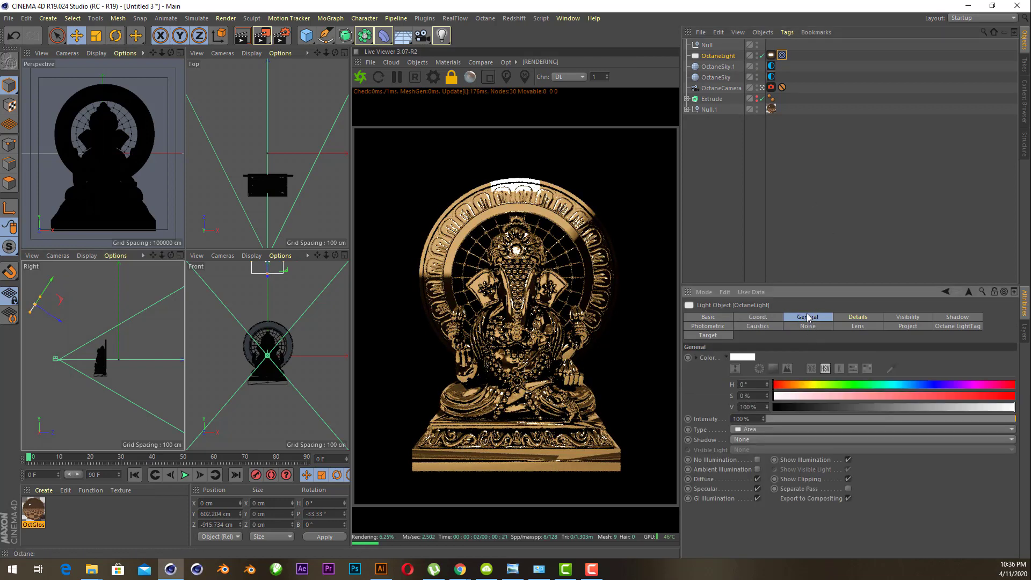
left_click(771, 54)
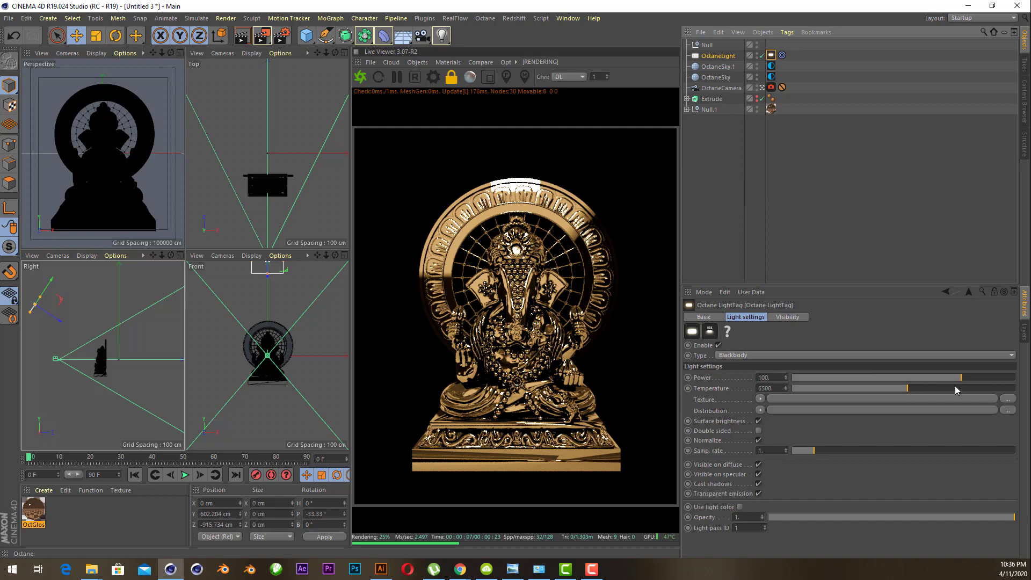
Step: Raise the OctaneLight power to about 557 and enlarge its emitting area
left_click_drag(962, 376, 982, 374)
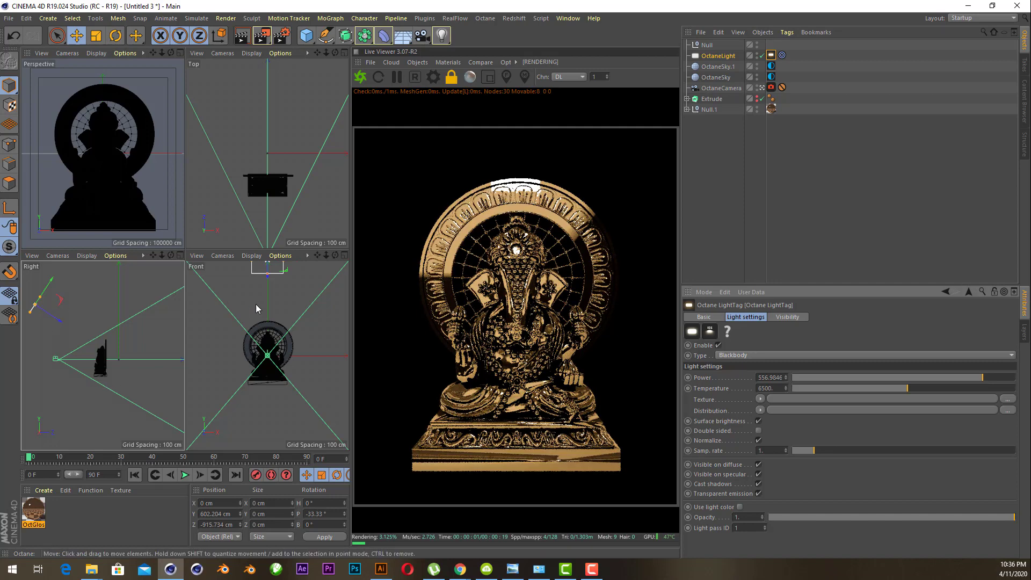
scroll(285, 310, "down", 2)
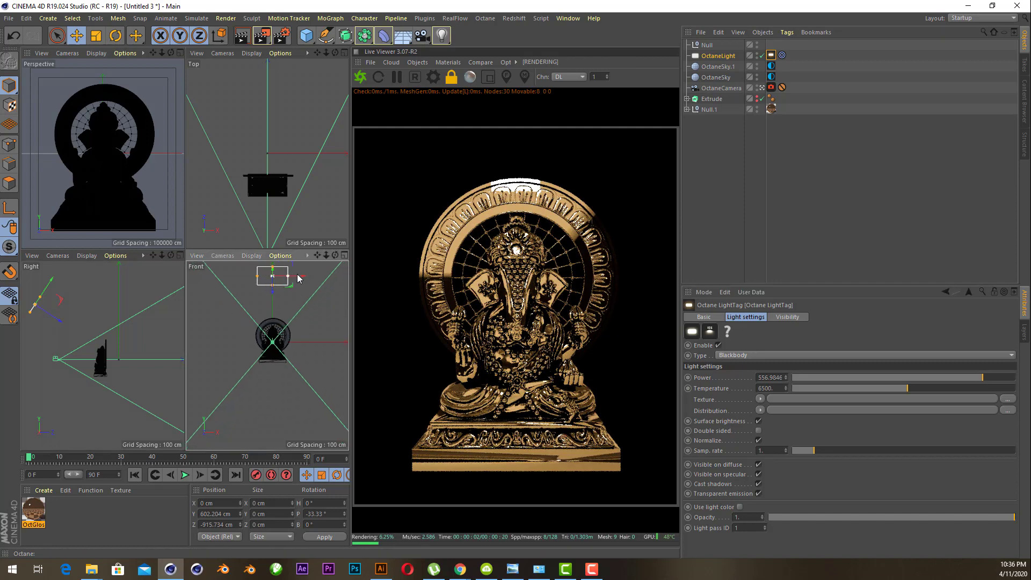
left_click_drag(300, 279, 272, 304)
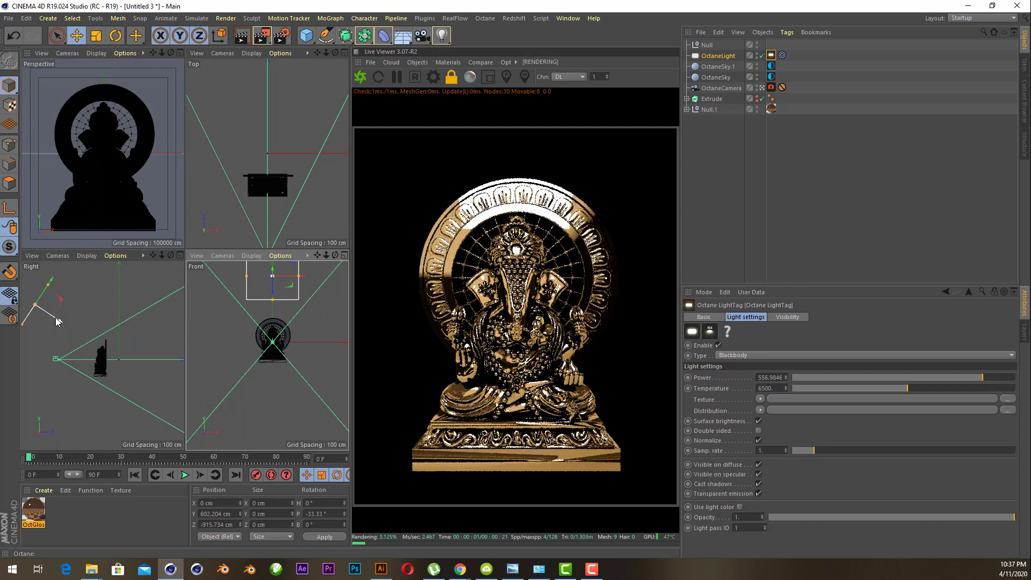
Step: Move the light higher and farther back, to about Y 665 cm, Z −1011 cm
left_click_drag(58, 322, 39, 310)
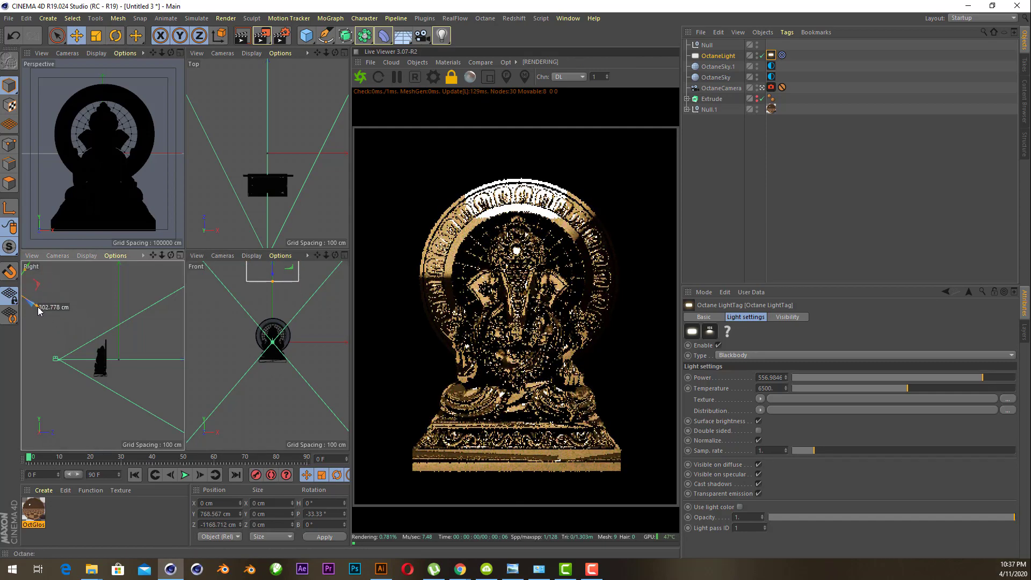
left_click_drag(38, 311, 63, 293)
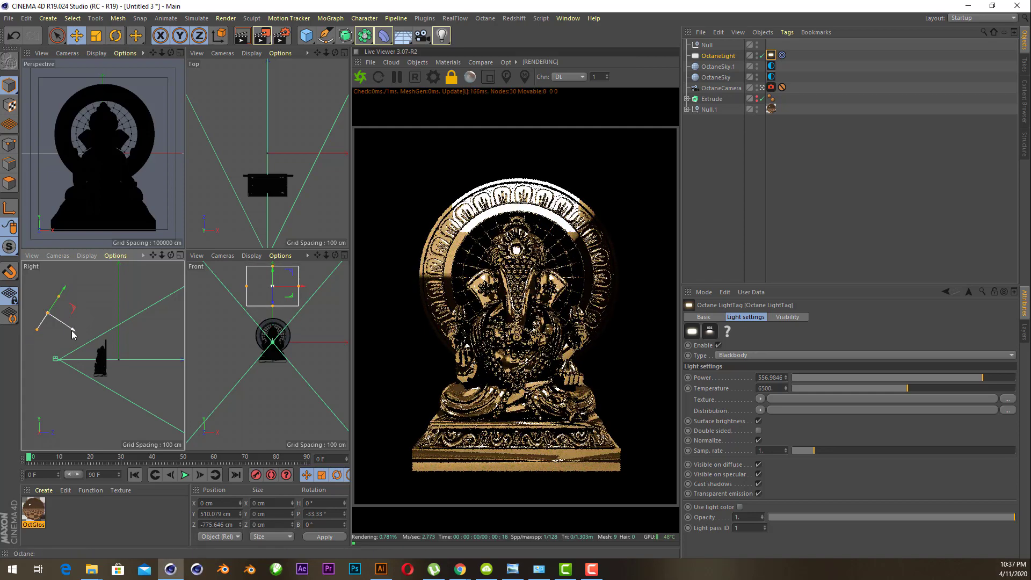
left_click_drag(74, 335, 52, 321)
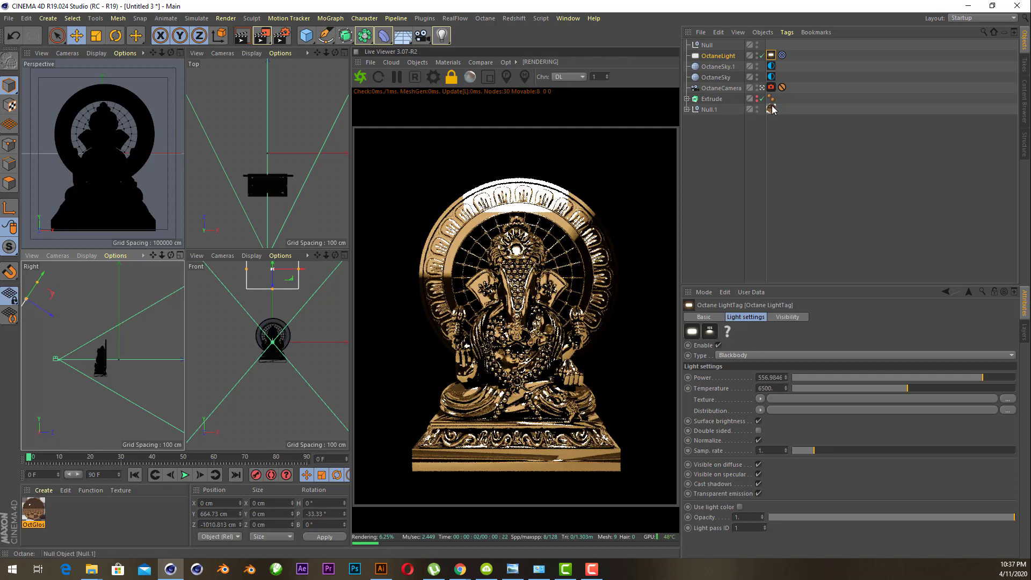
Step: Enable OctaneCamera post-processing and settle the bloom power at about 1.9
left_click(771, 87)
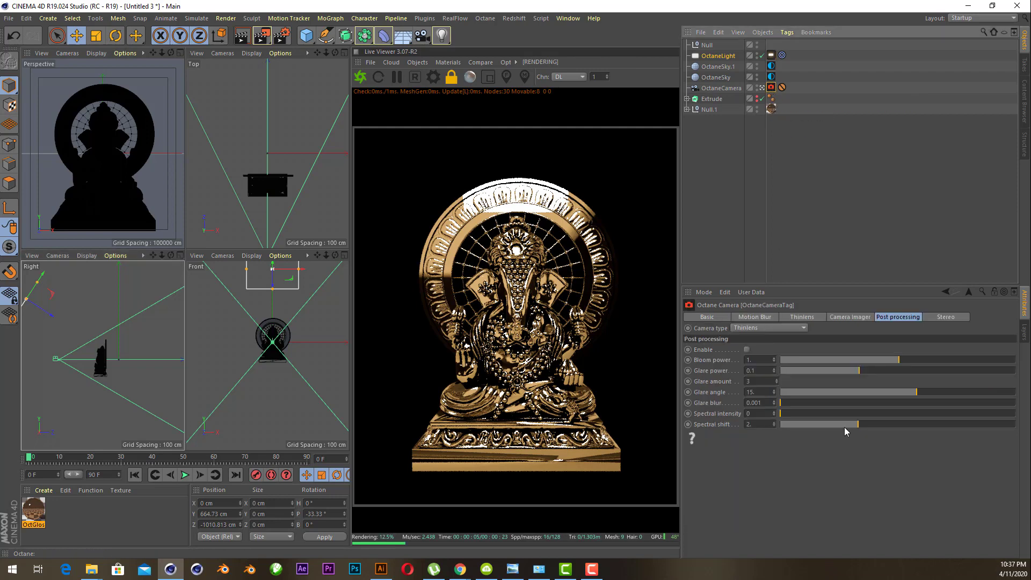
left_click(901, 317)
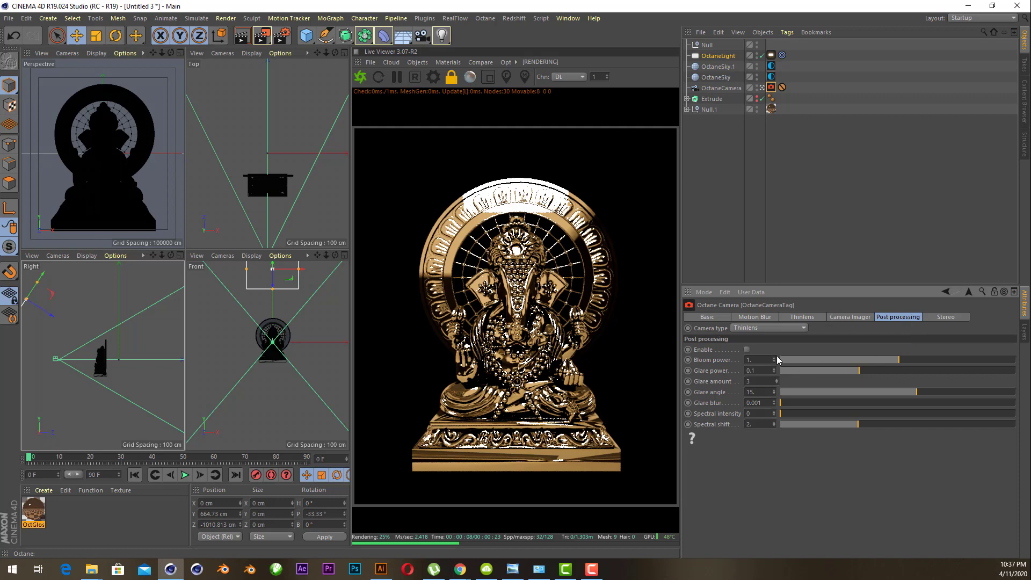
left_click(747, 350)
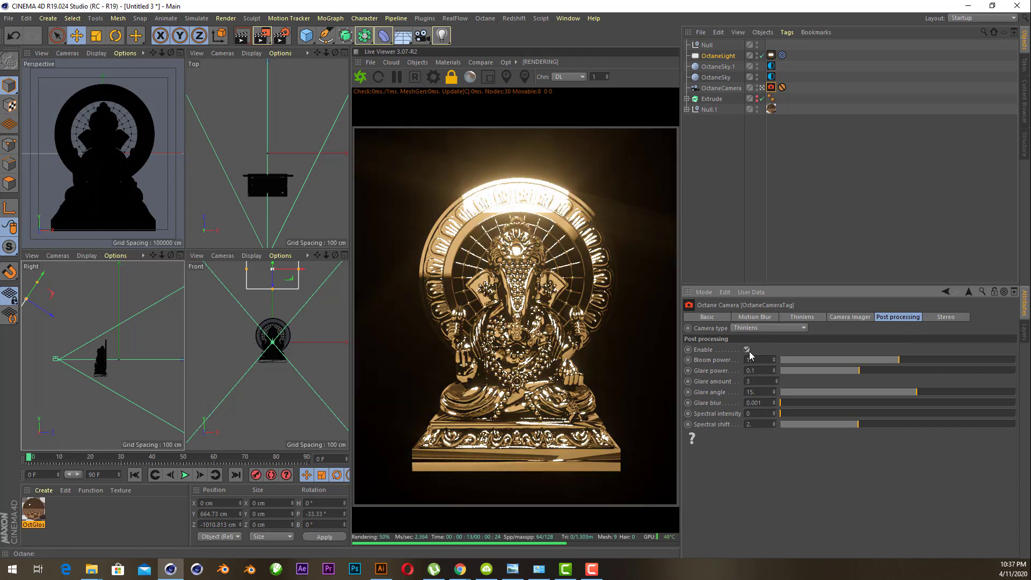
left_click_drag(902, 360, 892, 361)
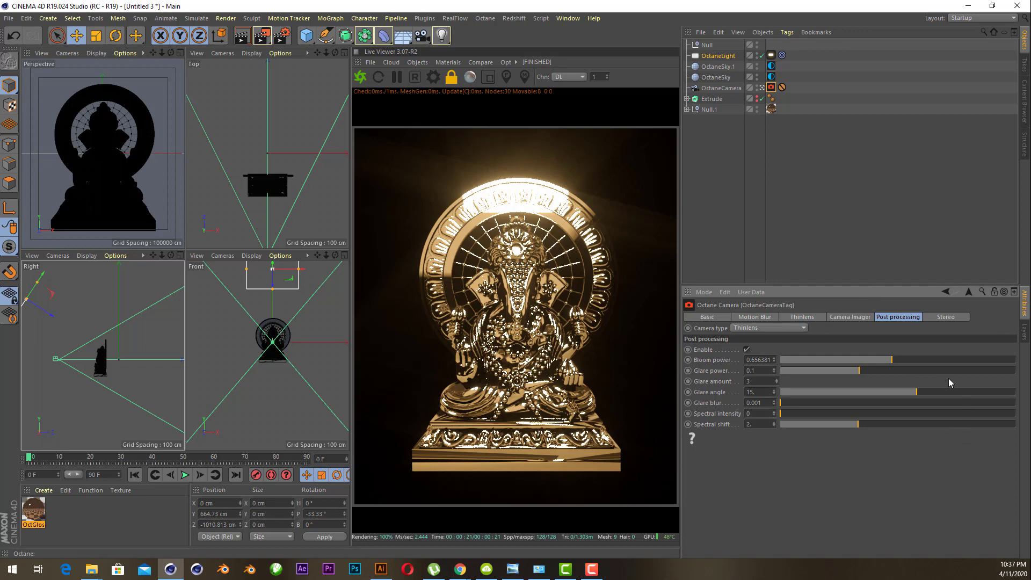
left_click_drag(915, 364, 914, 367)
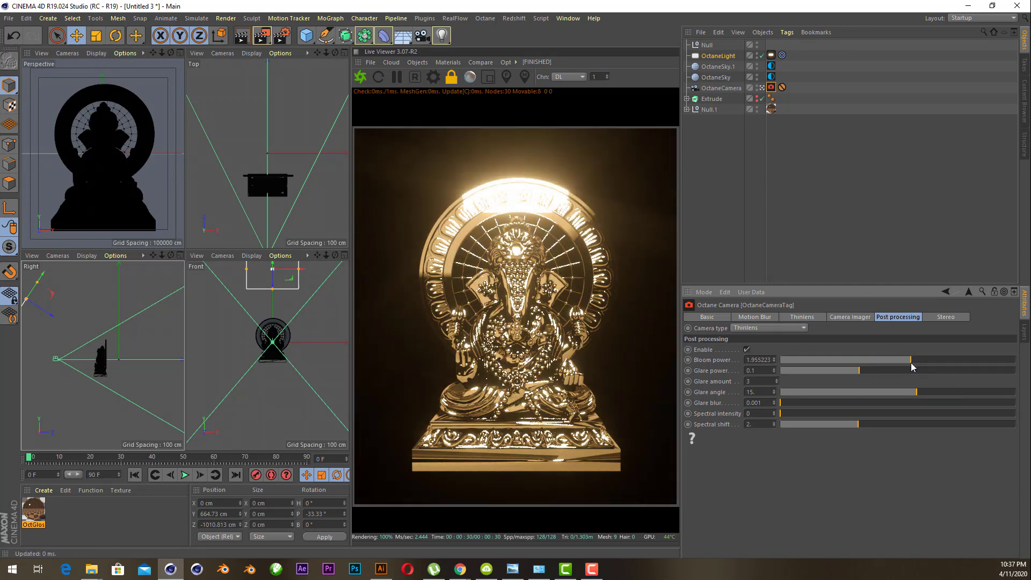
left_click_drag(915, 367, 910, 363)
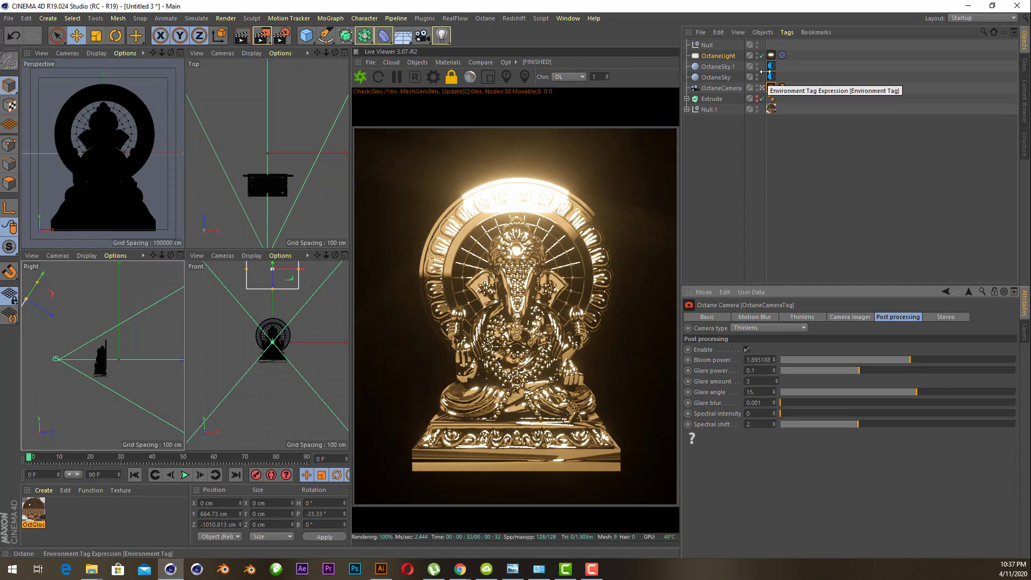
Step: Lower the OctaneLight temperature to about 5583 K and bring up the OctGlossy material
left_click(772, 56)
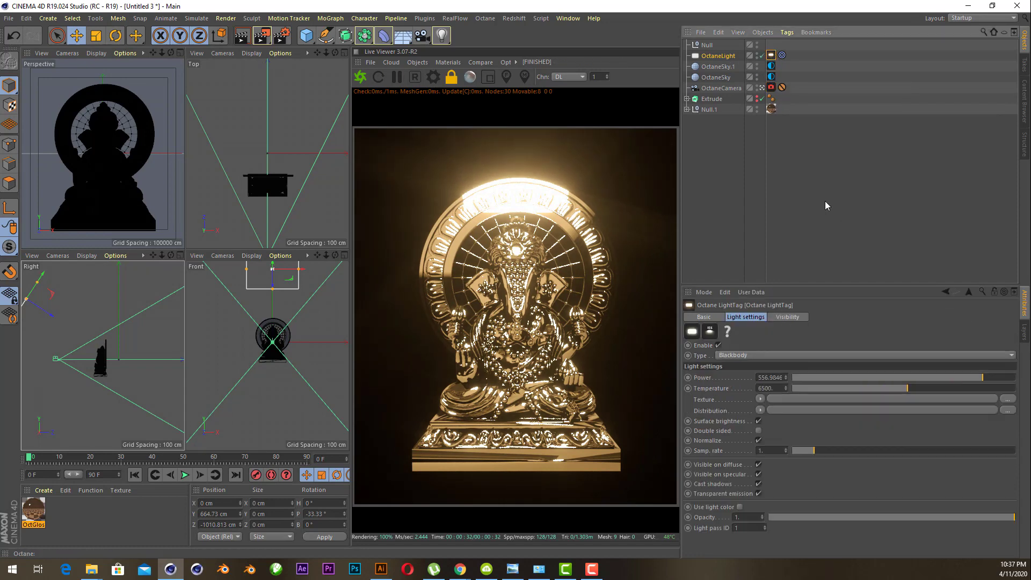
left_click_drag(907, 388, 885, 389)
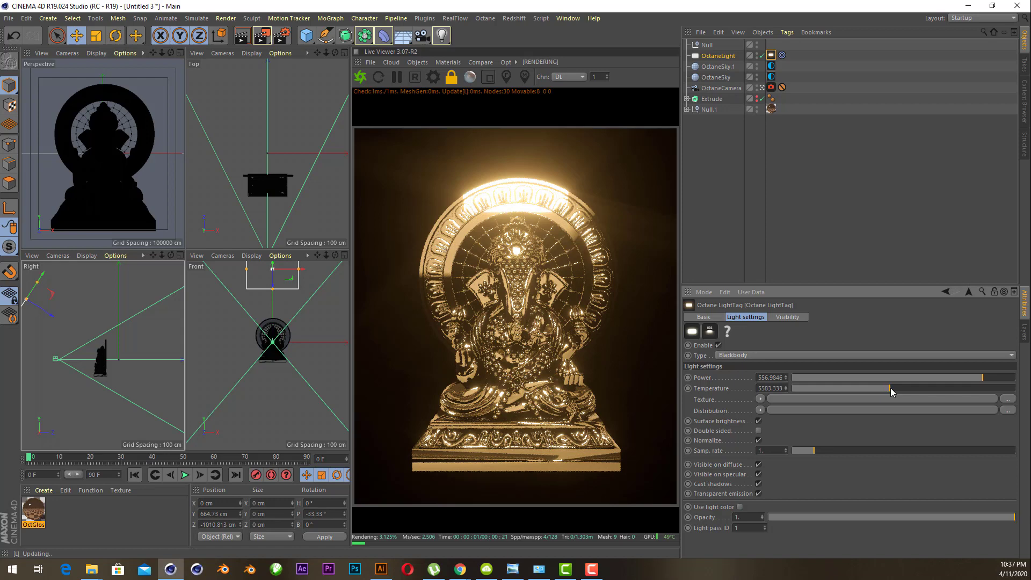
left_click(890, 388)
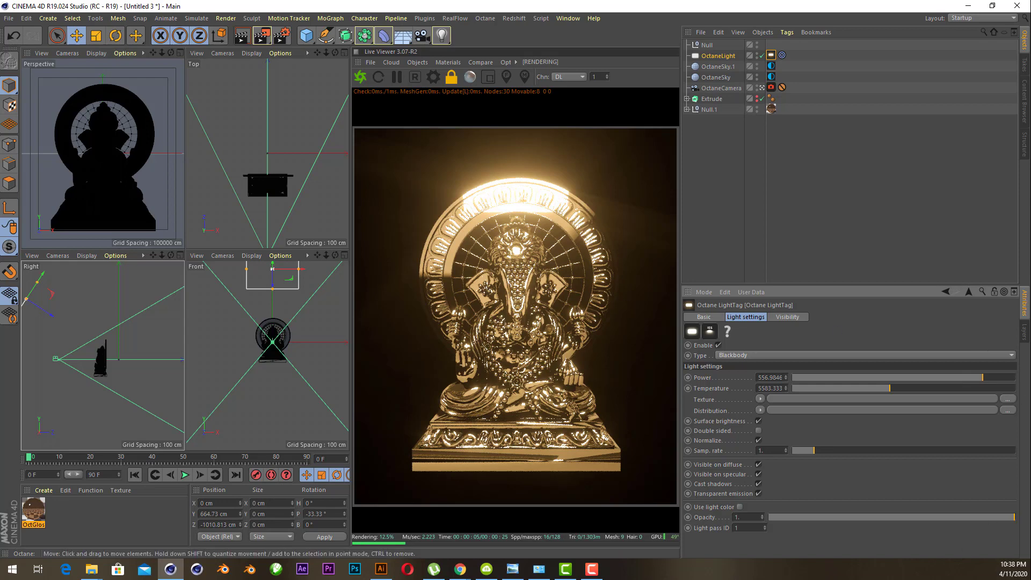
left_click(34, 509)
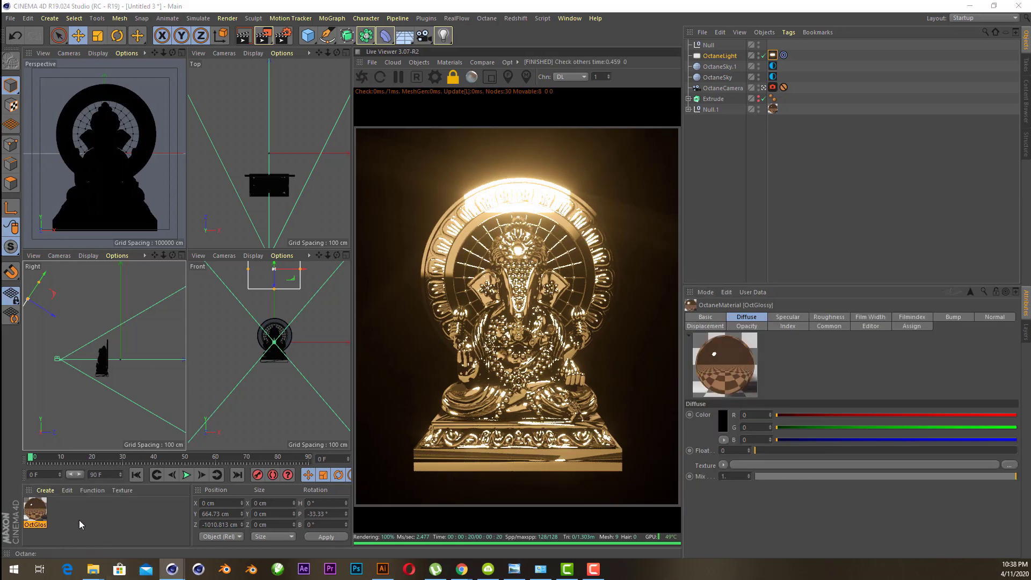
Step: Open OctGlossy in the Material Editor and raise its roughness to about 0.174
double_click(35, 509)
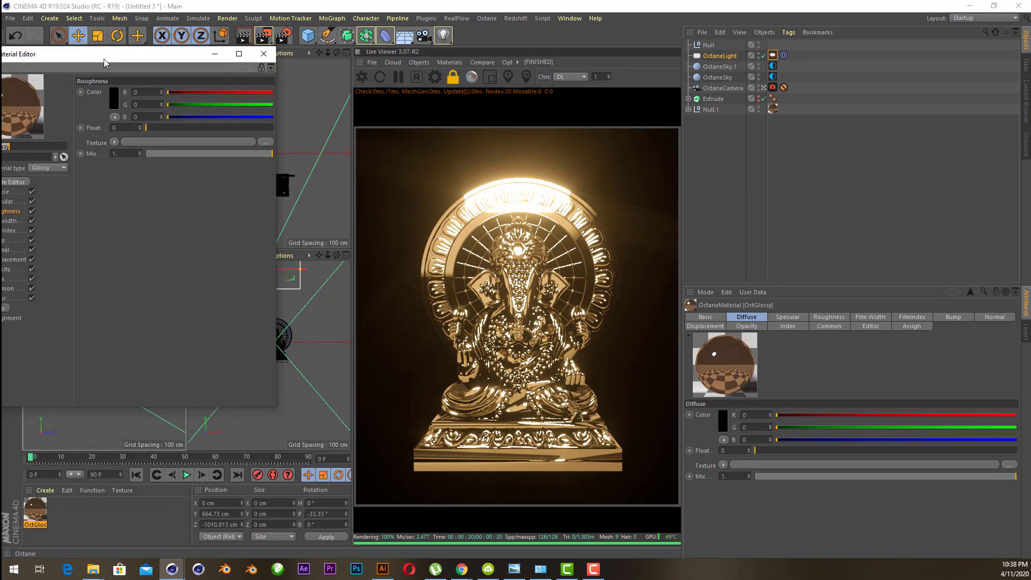
left_click_drag(104, 60, 175, 72)
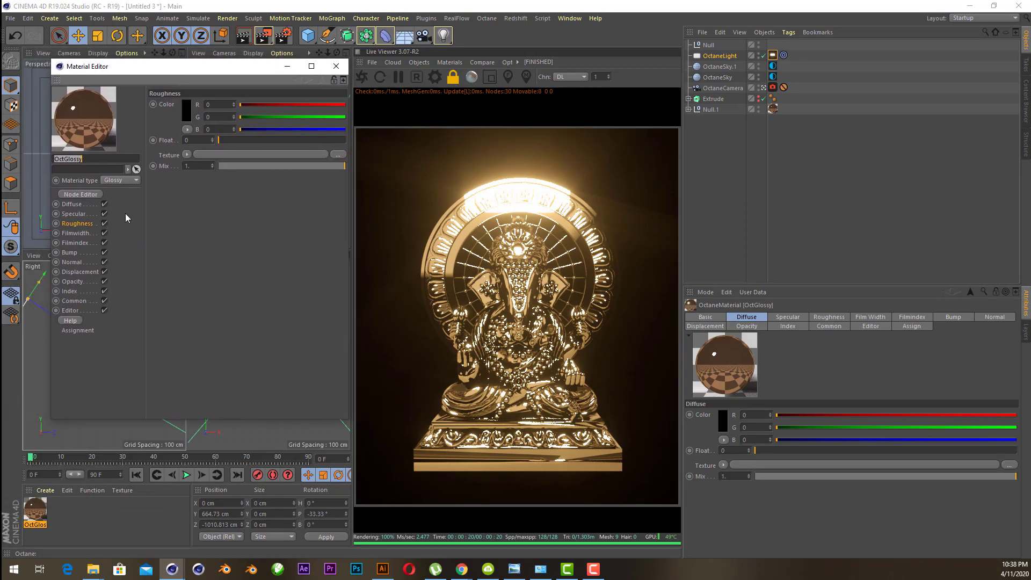
left_click(73, 204)
left_click(77, 224)
left_click_drag(225, 141, 233, 142)
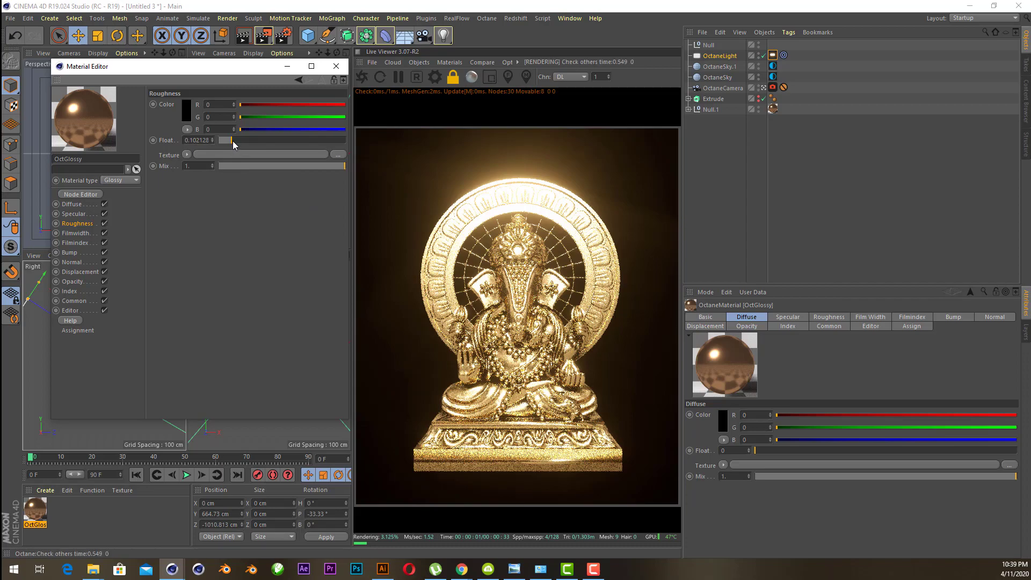
left_click_drag(233, 144, 241, 144)
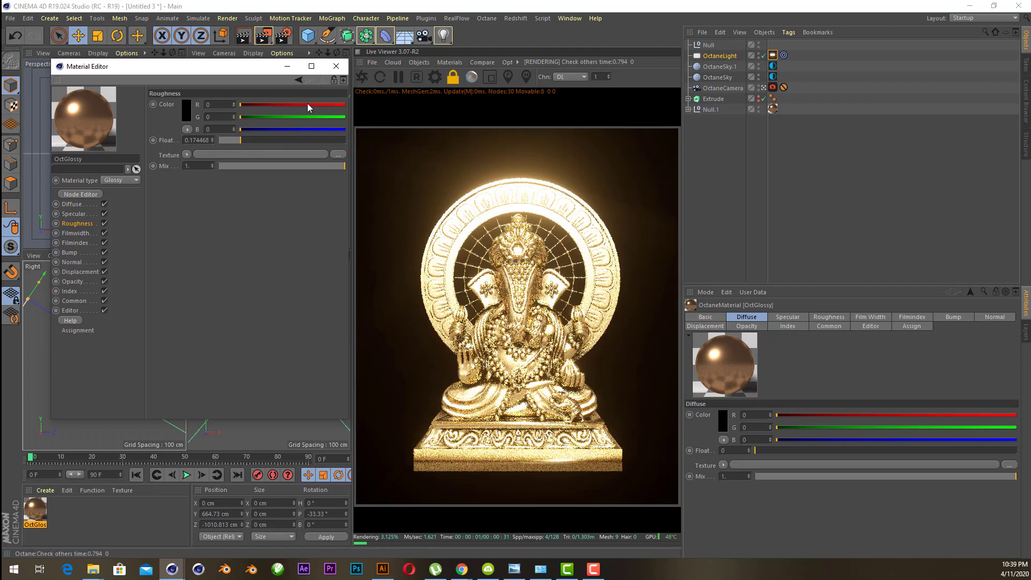
Step: Pull the camera slightly back from the Ganesha relief and show the specular channel
mouse_move(246, 69)
left_mouse_down()
mouse_move(248, 106)
mouse_move(760, 159)
left_mouse_up()
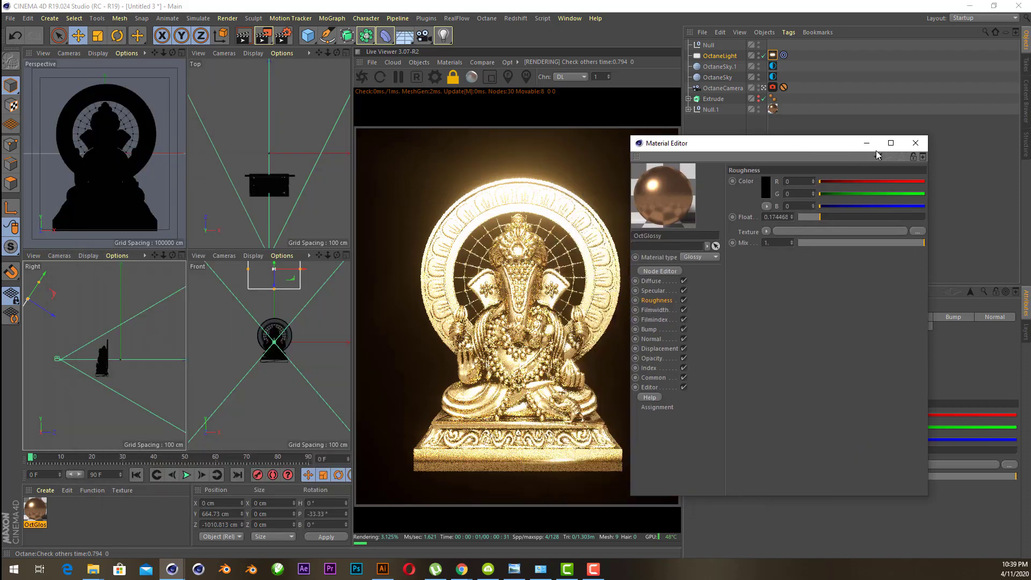
left_click_drag(760, 160, 924, 146)
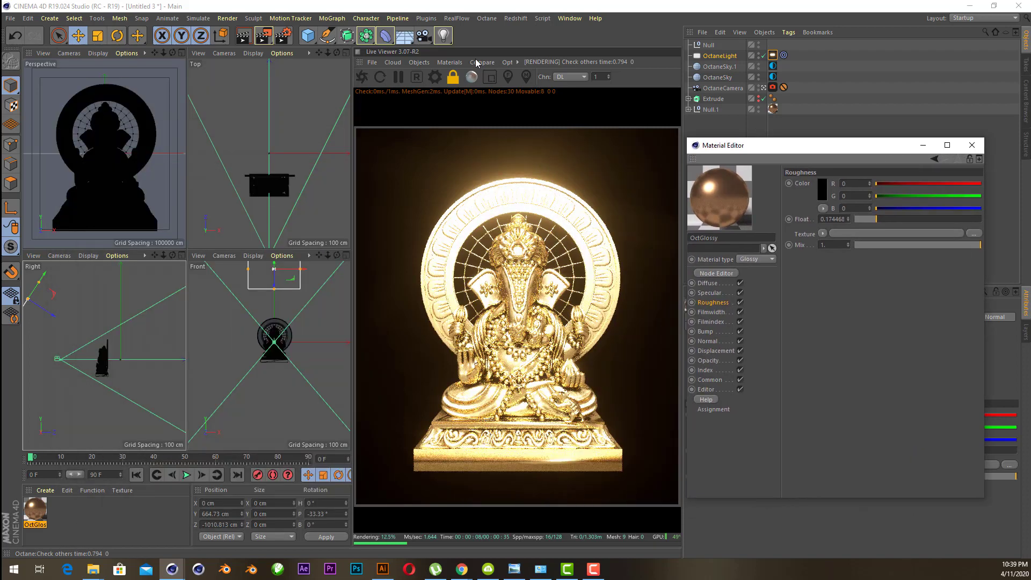
left_click(717, 56)
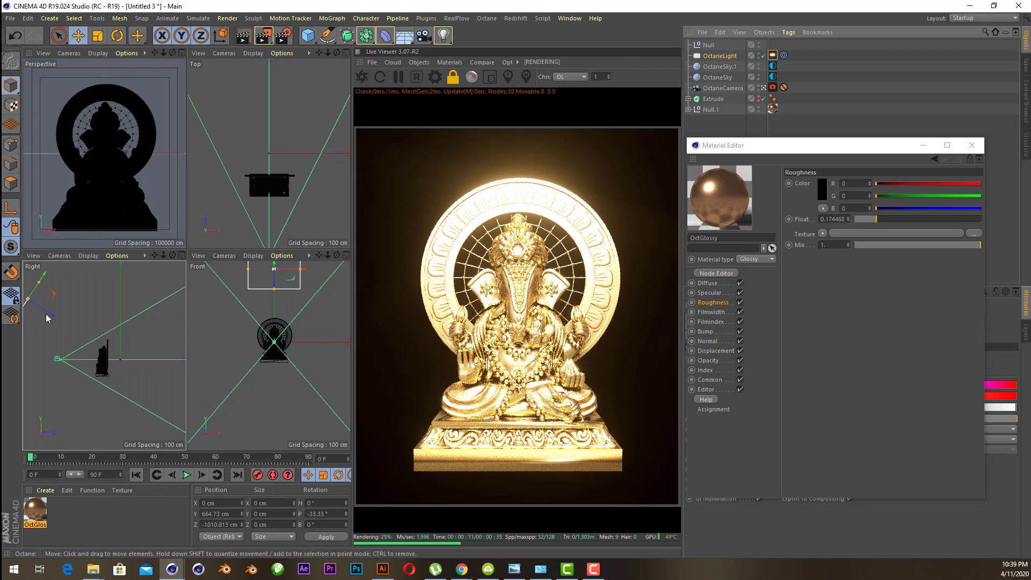
mouse_move(41, 308)
left_mouse_down()
mouse_move(31, 303)
mouse_move(47, 314)
left_mouse_up()
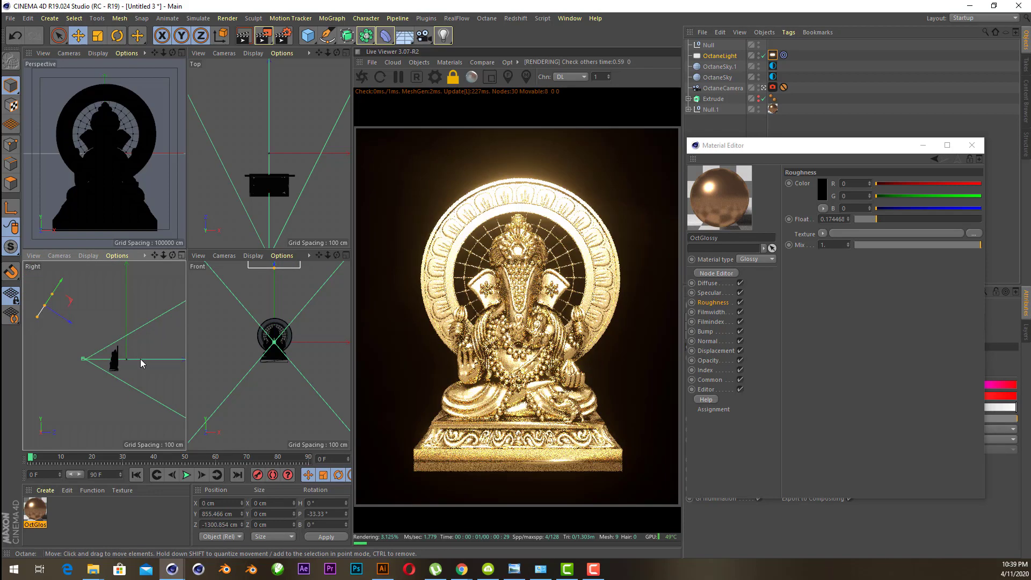
scroll(140, 359, "down", 1)
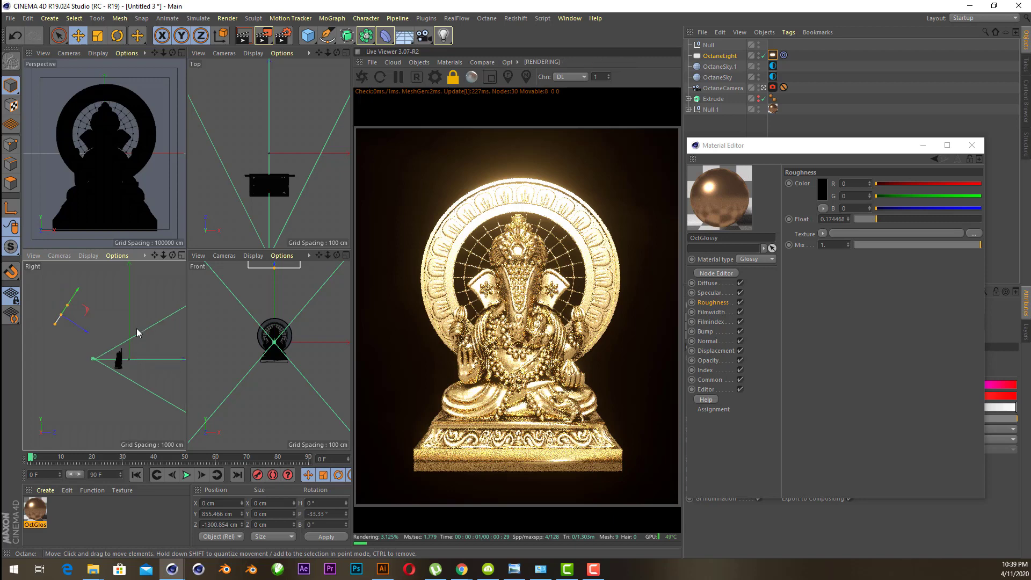
left_click_drag(73, 307, 70, 309)
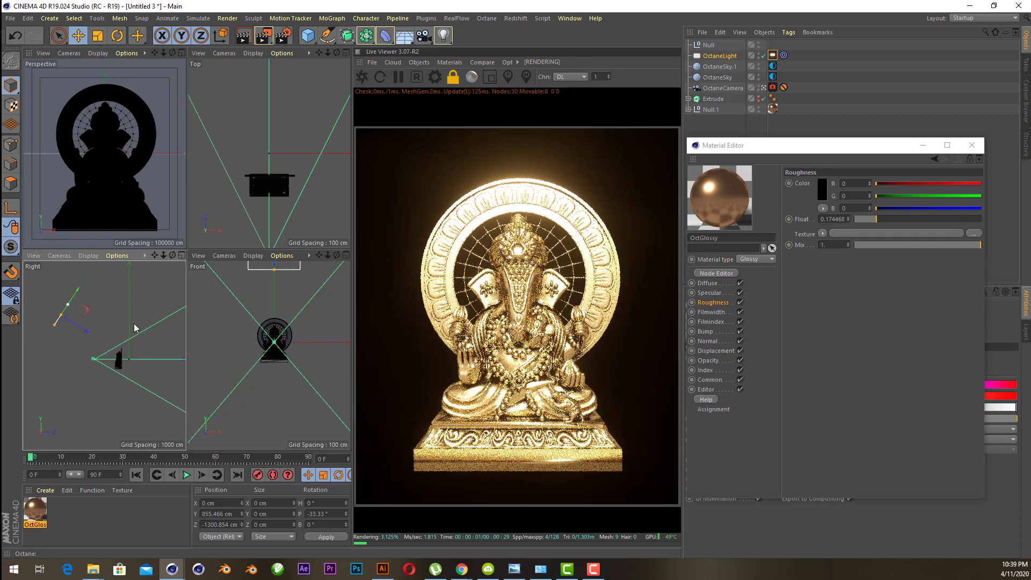
left_click(710, 293)
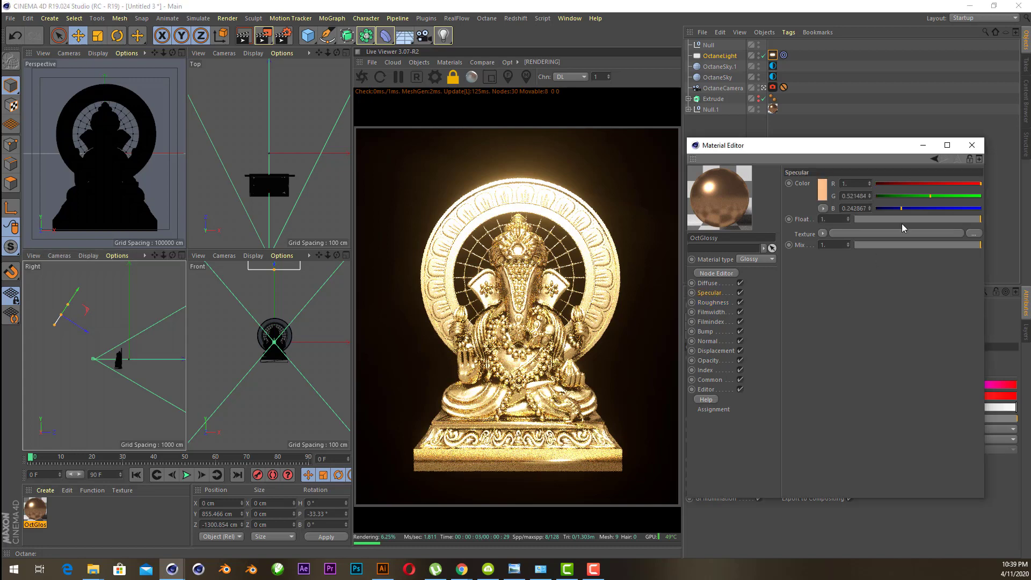
Step: Darken the specular colour to V 91% with a slight hue shift (R 0.81, G 0.44, B 0.23)
left_click(822, 191)
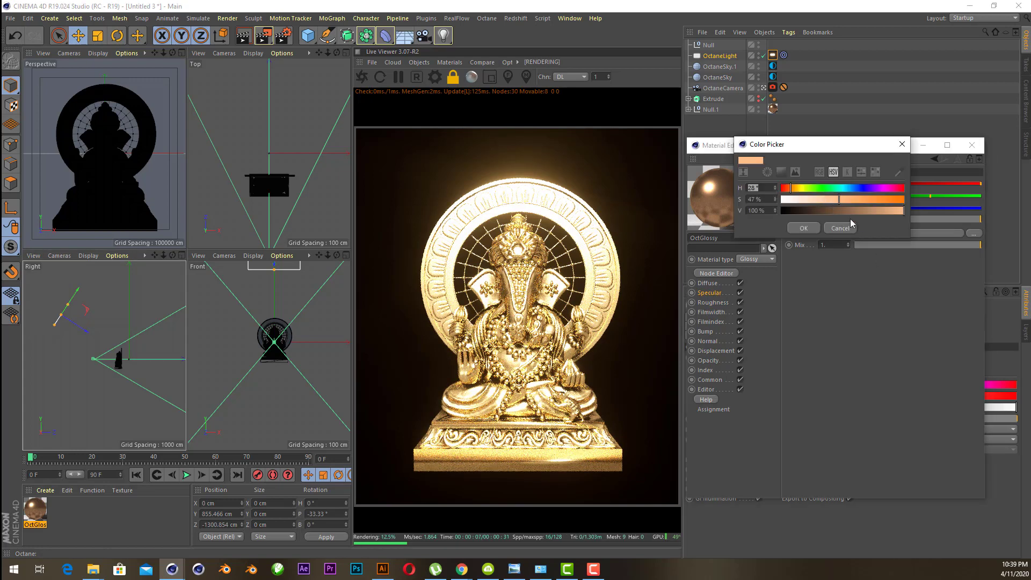
left_click(894, 210)
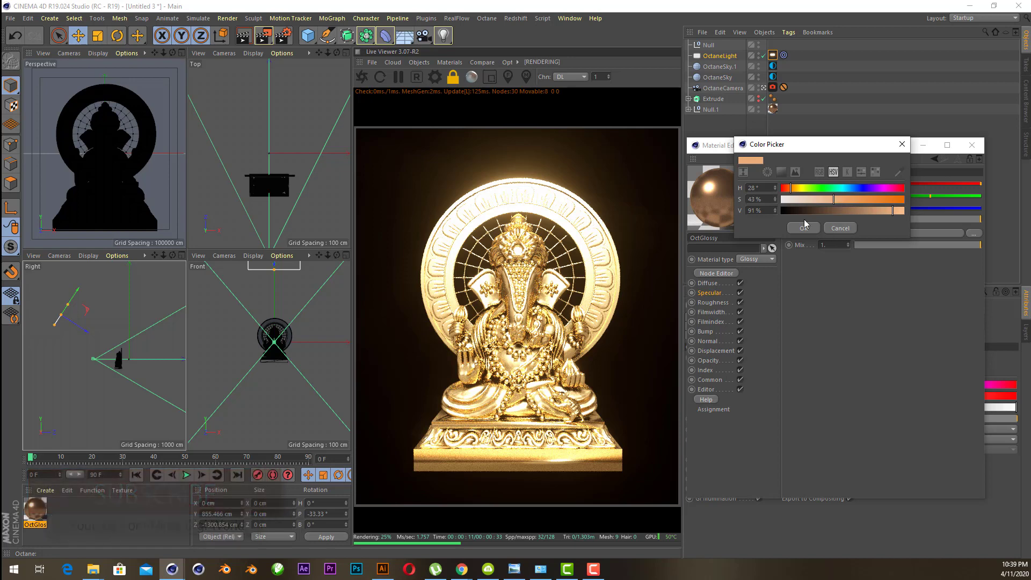
left_click_drag(790, 188, 791, 188)
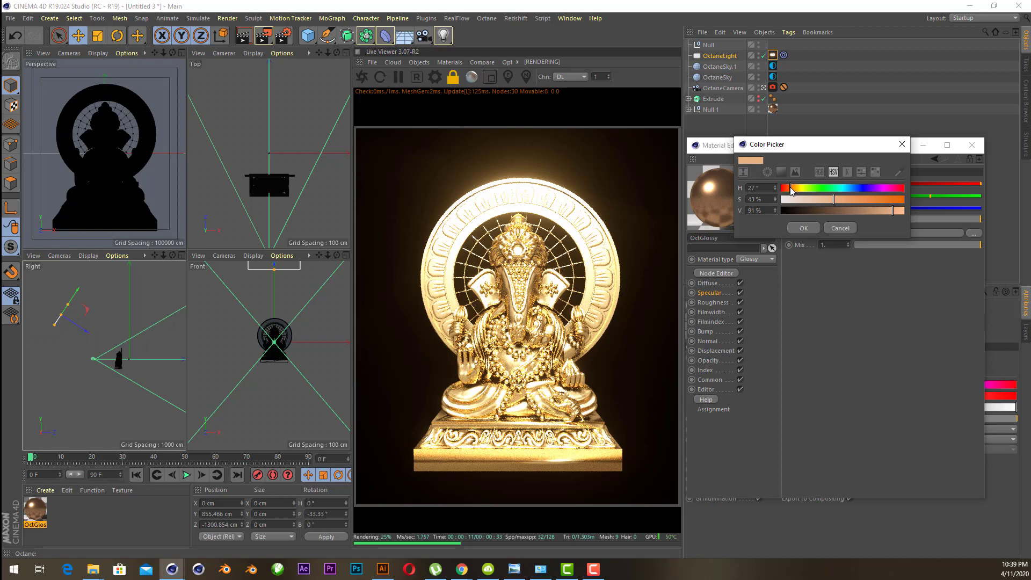
left_click(804, 229)
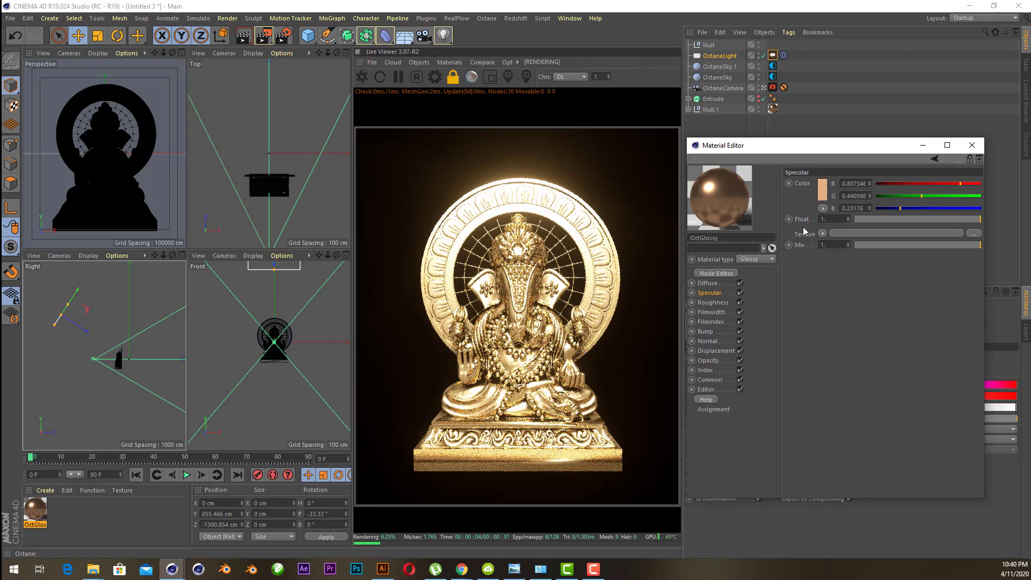
left_click_drag(856, 146, 494, 133)
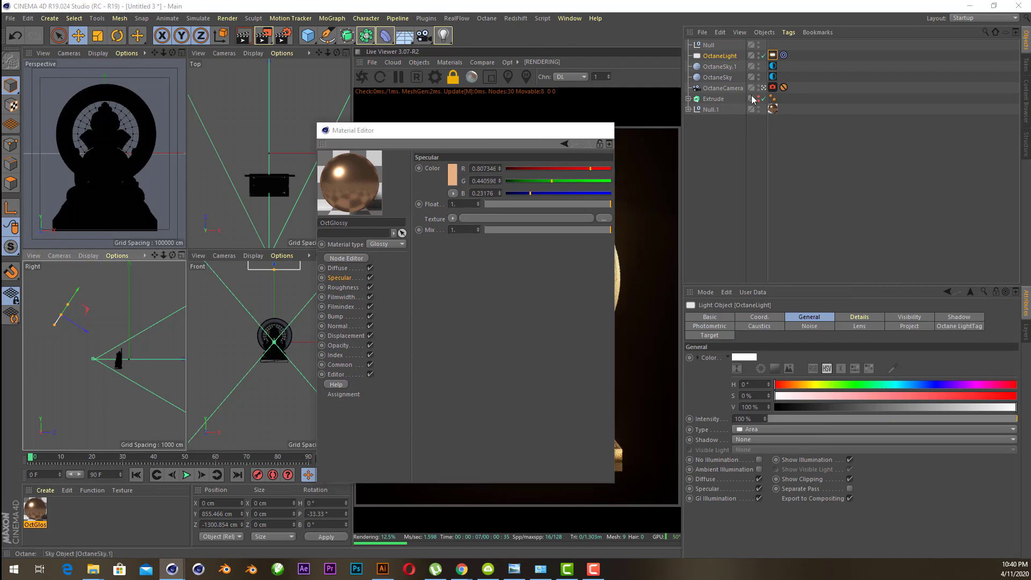
Step: Rotate the OctaneSky Complex-Roof-Multi environment to about RotX 0.034 and RotY −0.372
left_click(560, 132)
left_click(726, 78)
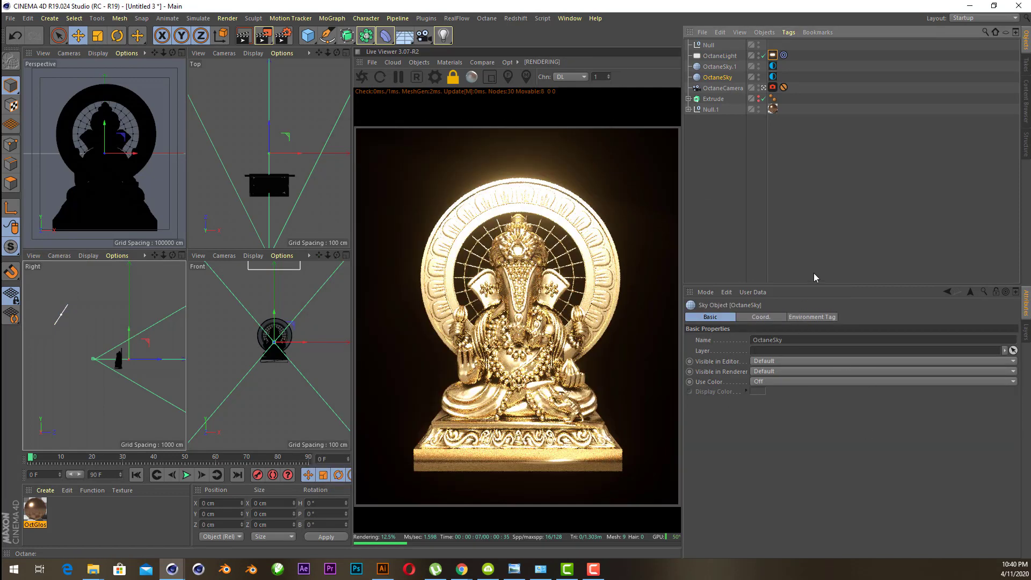
left_click(773, 77)
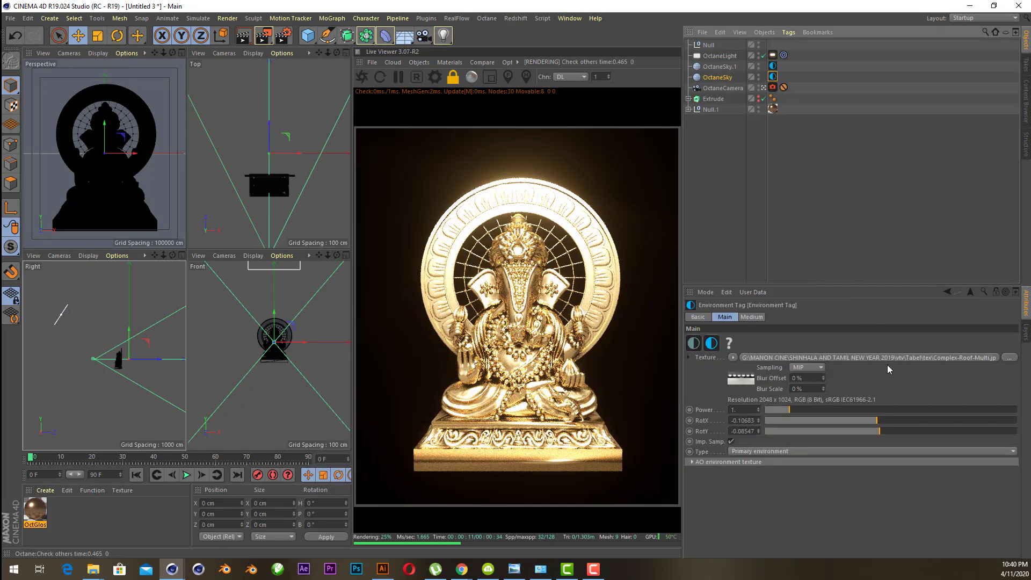
left_click_drag(880, 435, 844, 435)
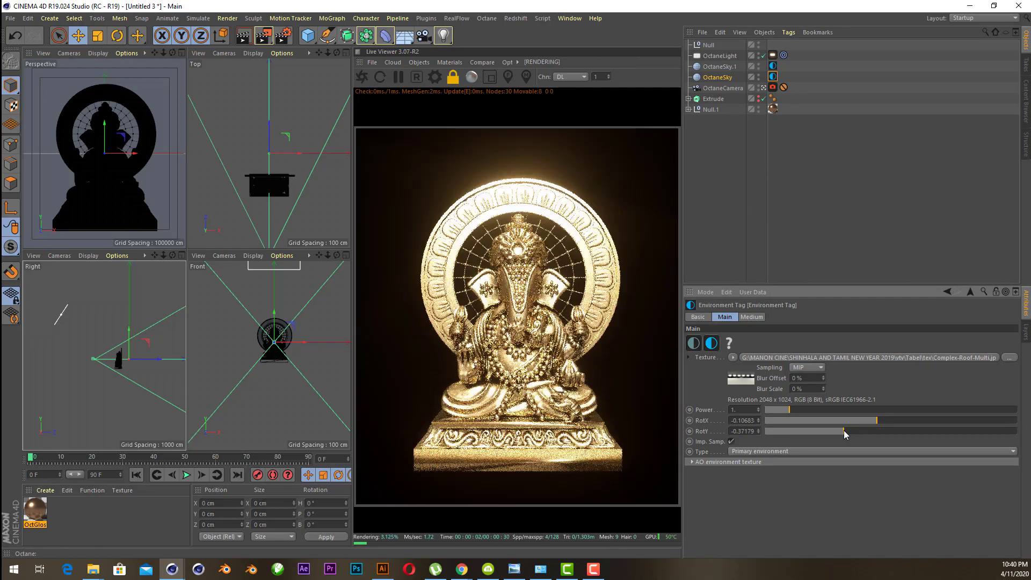
left_click_drag(878, 420, 896, 420)
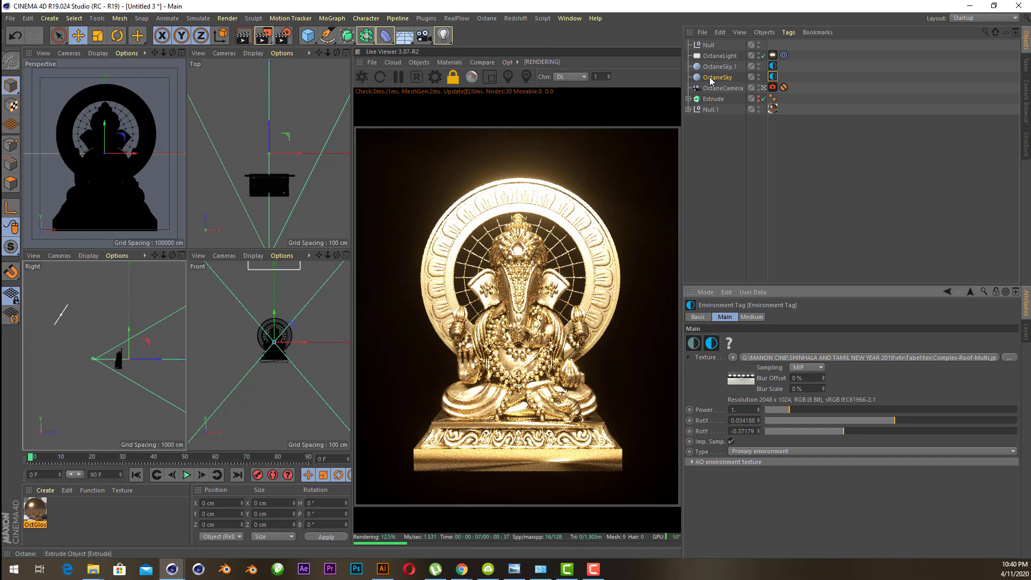
left_click(712, 45)
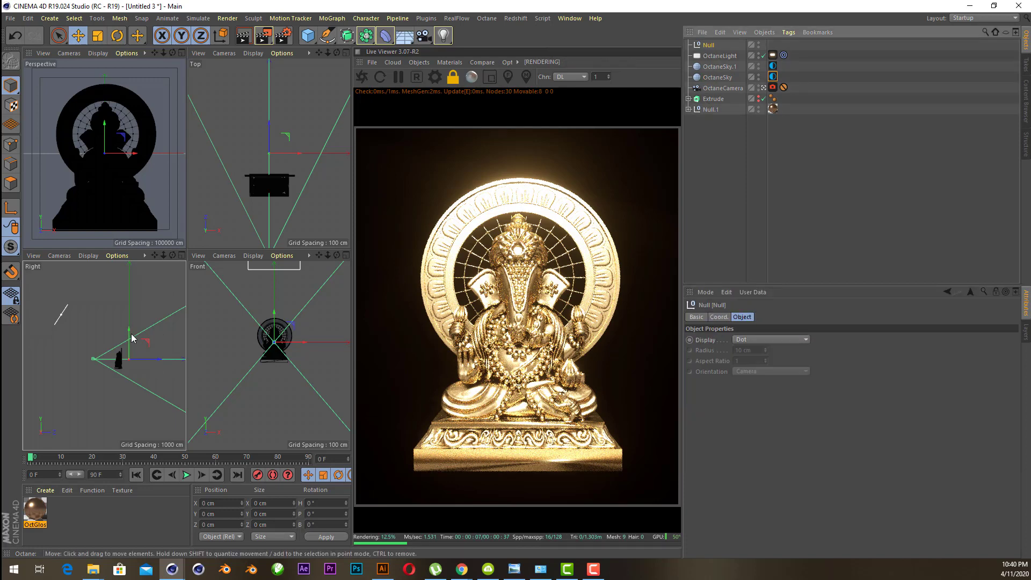
Step: Raise the Null, then move the OctaneLight to about Y 1114 cm, Z −1439 cm, pitched −33°
left_click_drag(132, 338, 130, 323)
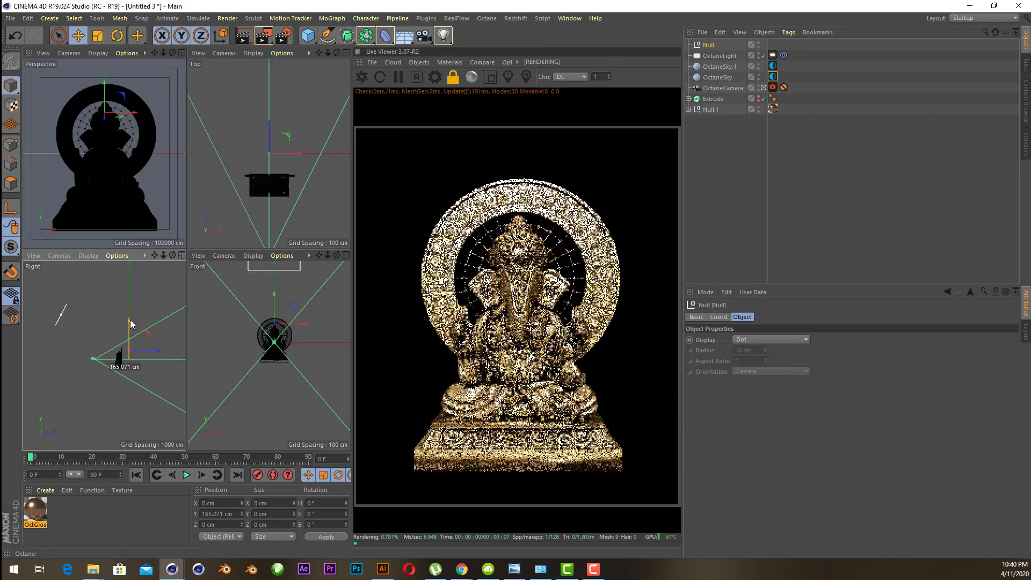
left_click(719, 56)
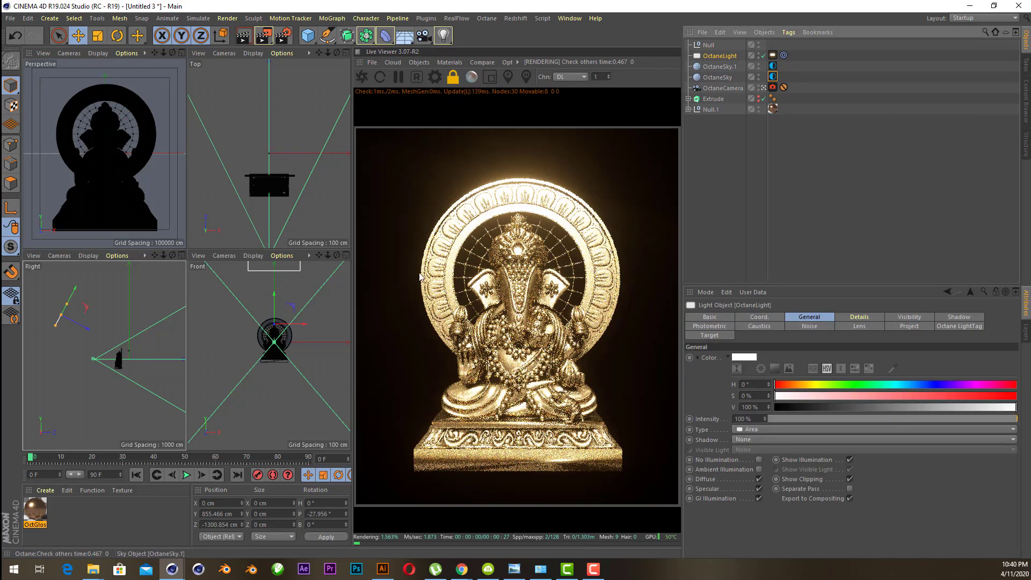
left_click_drag(89, 336, 73, 326)
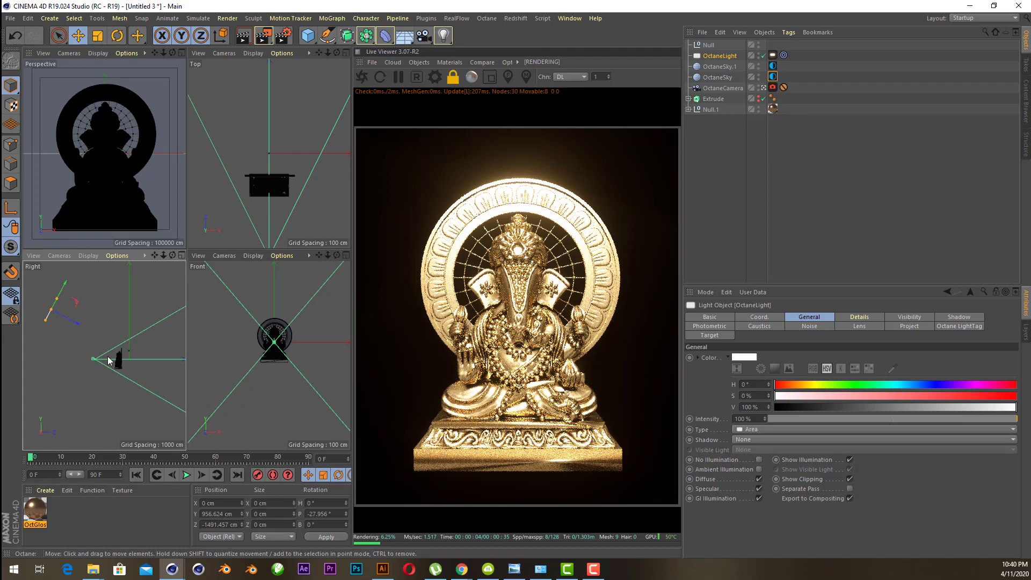
left_click_drag(57, 299, 67, 273)
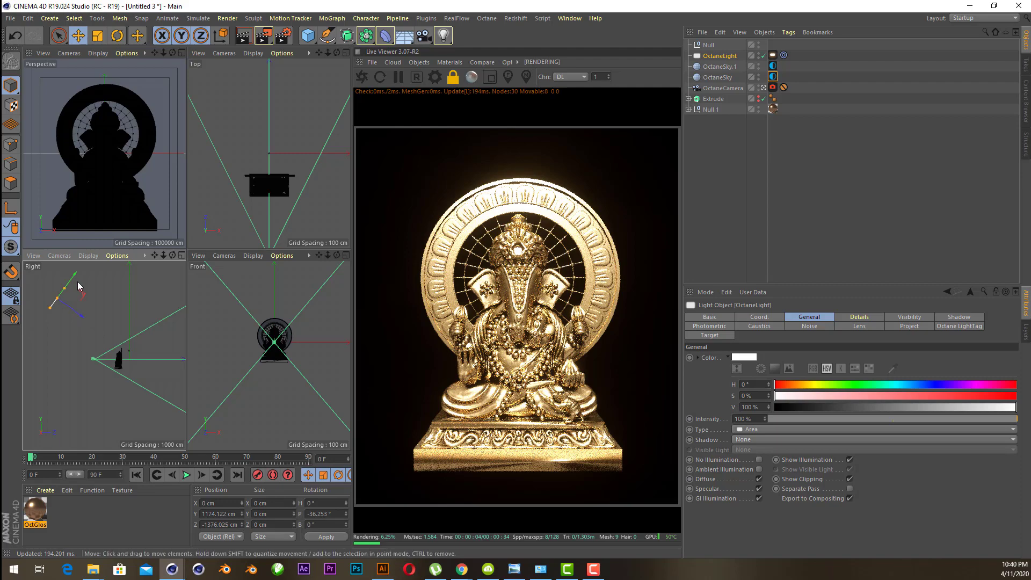
left_click_drag(78, 286, 79, 274)
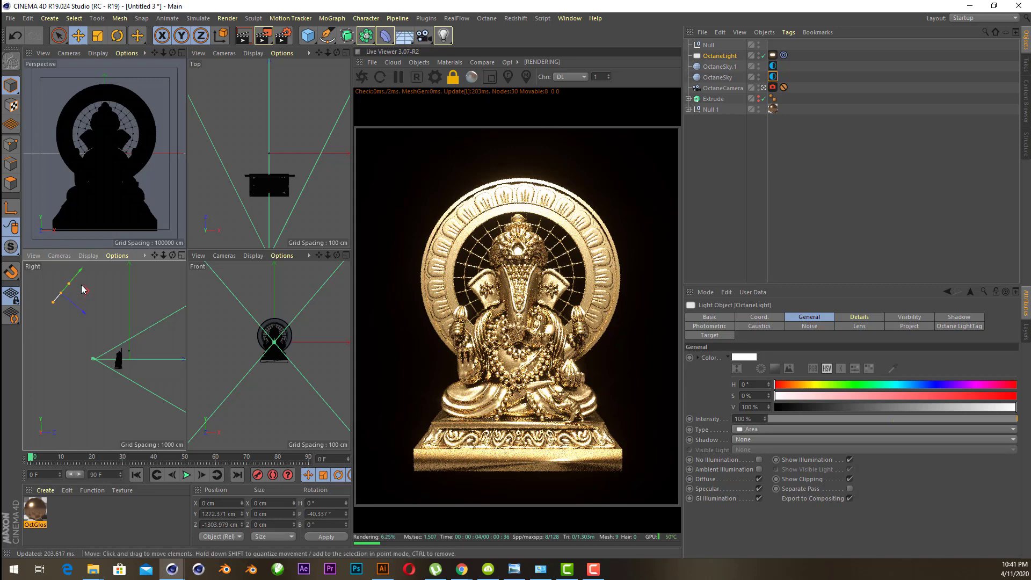
left_click_drag(81, 289, 68, 277)
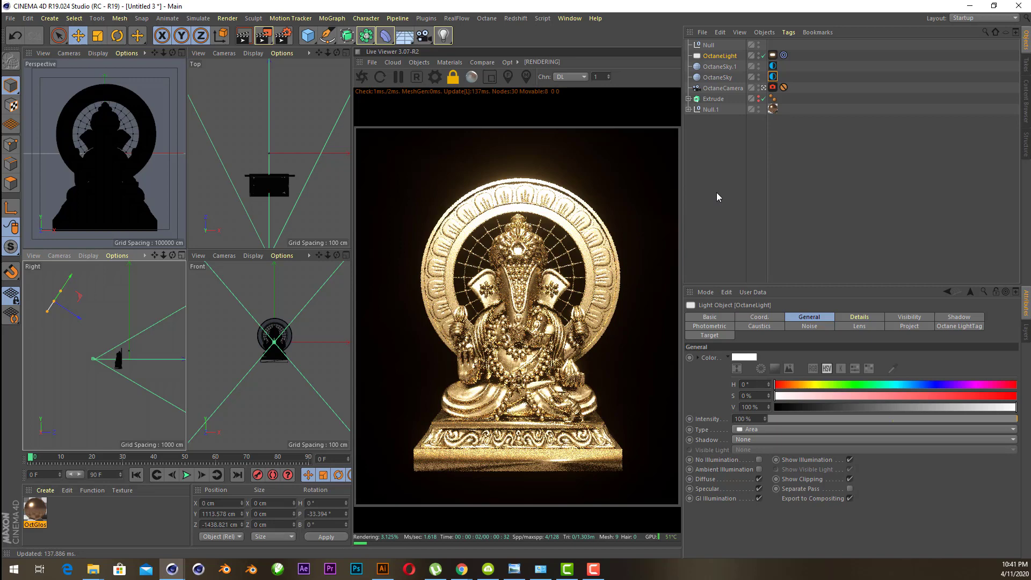
Step: Raise the OctaneCamera bloom power to about 6.2
left_click(775, 69)
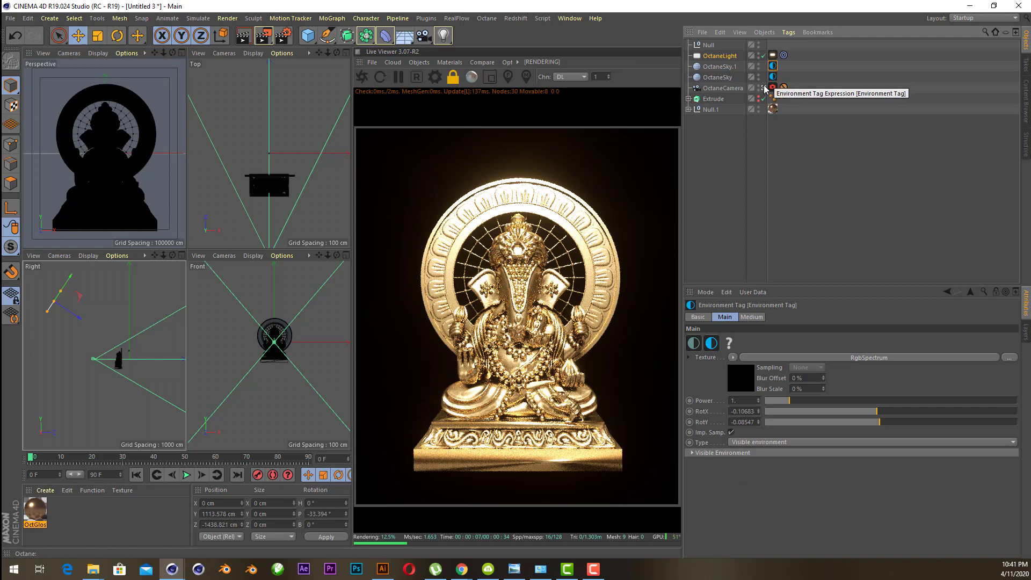
left_click(775, 92)
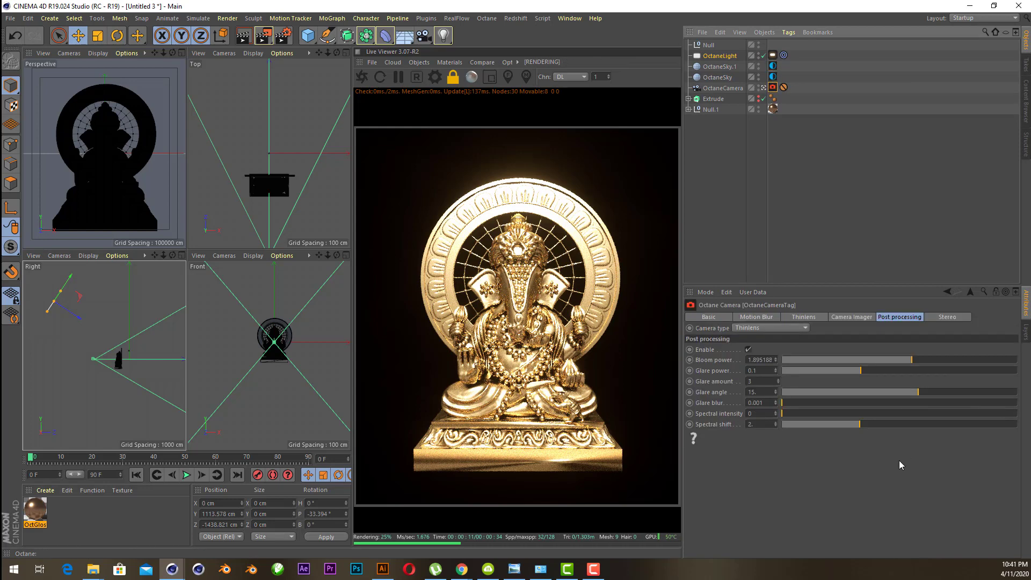
left_click_drag(911, 363, 935, 364)
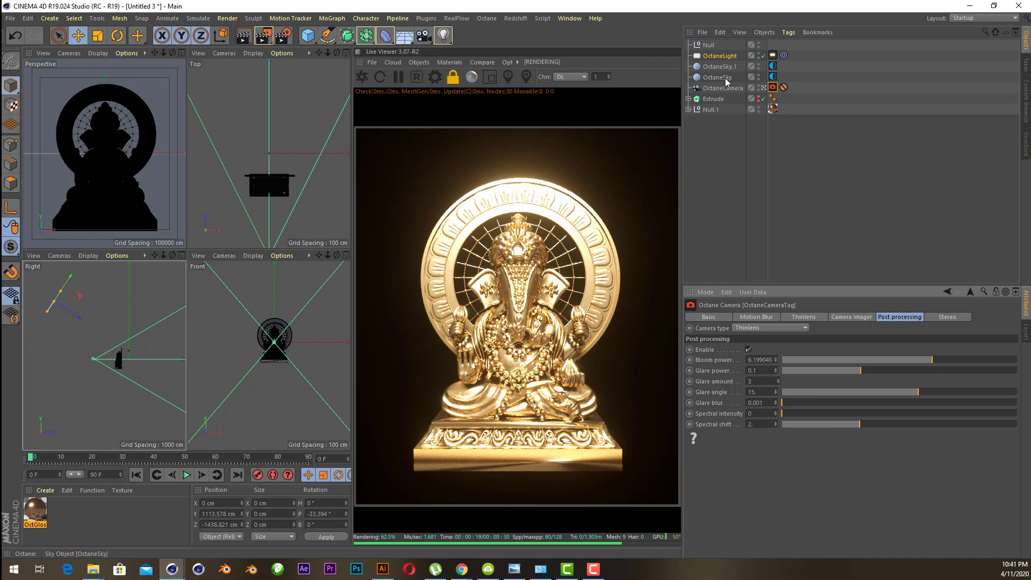
Step: Set the OctaneLight temperature to about 4722 K and its power to about 277
left_click(773, 55)
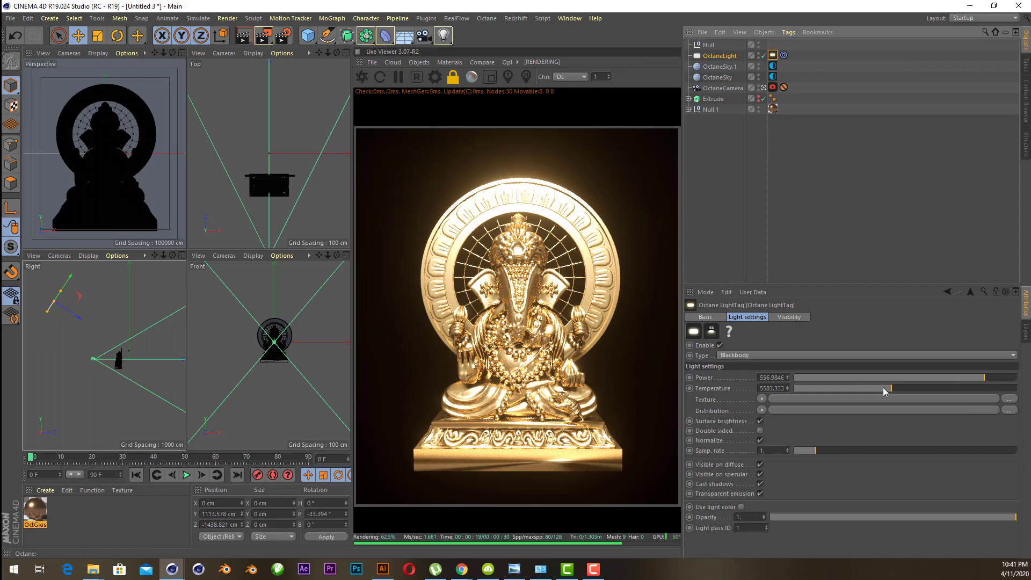
left_click_drag(883, 388, 881, 388)
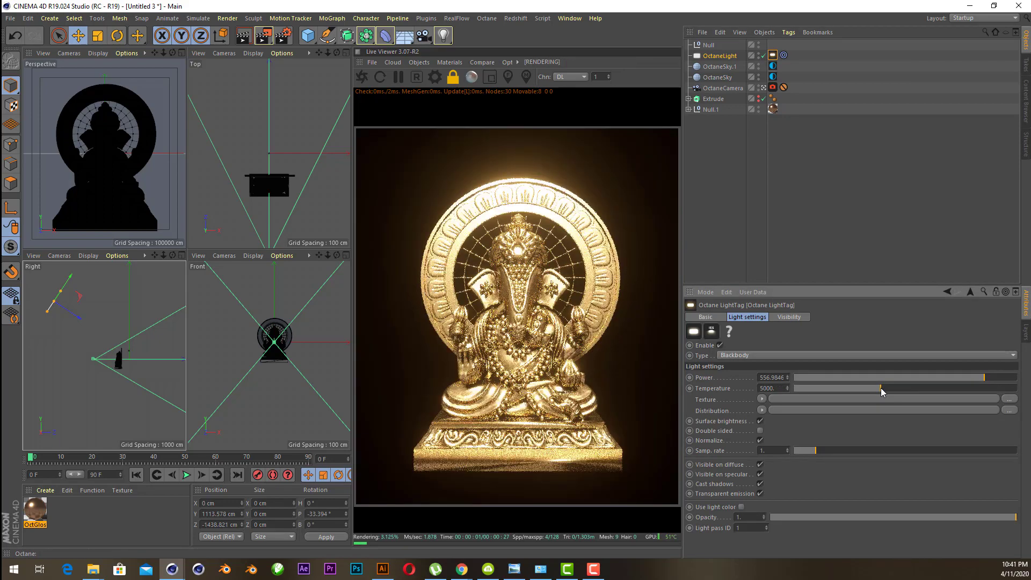
left_click(876, 389)
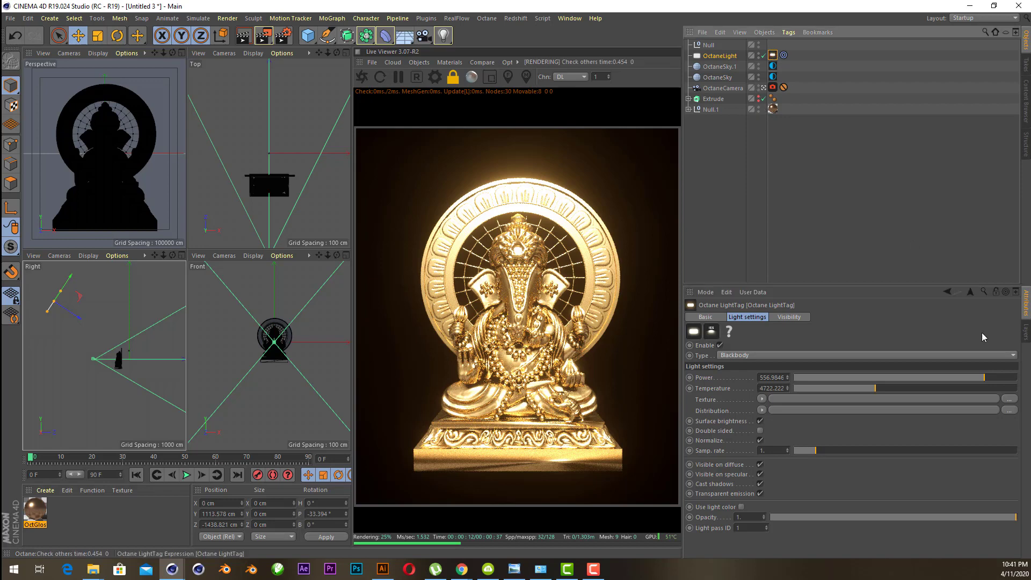
left_click(976, 379)
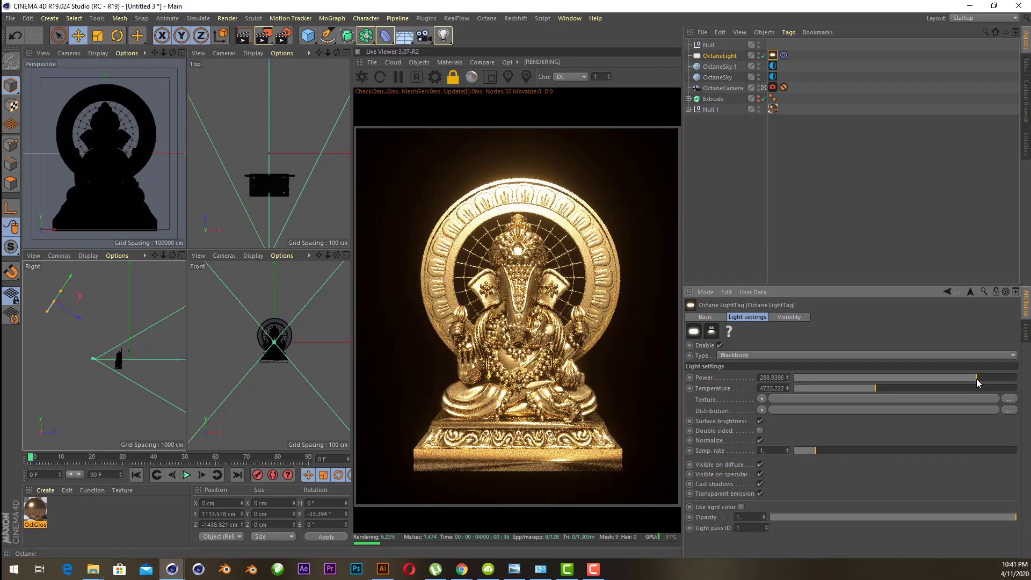
left_click_drag(978, 383, 972, 379)
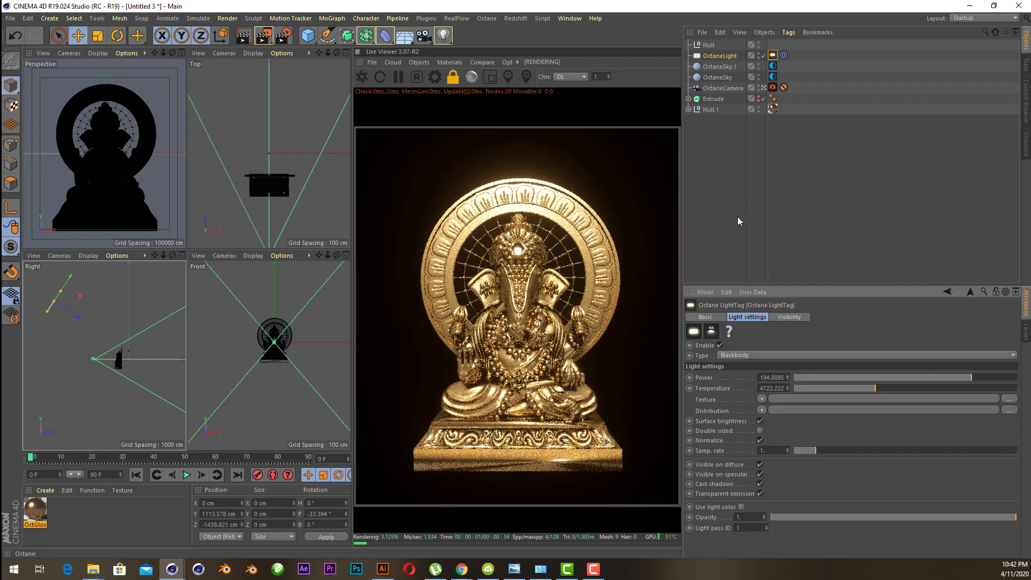
left_click(977, 378)
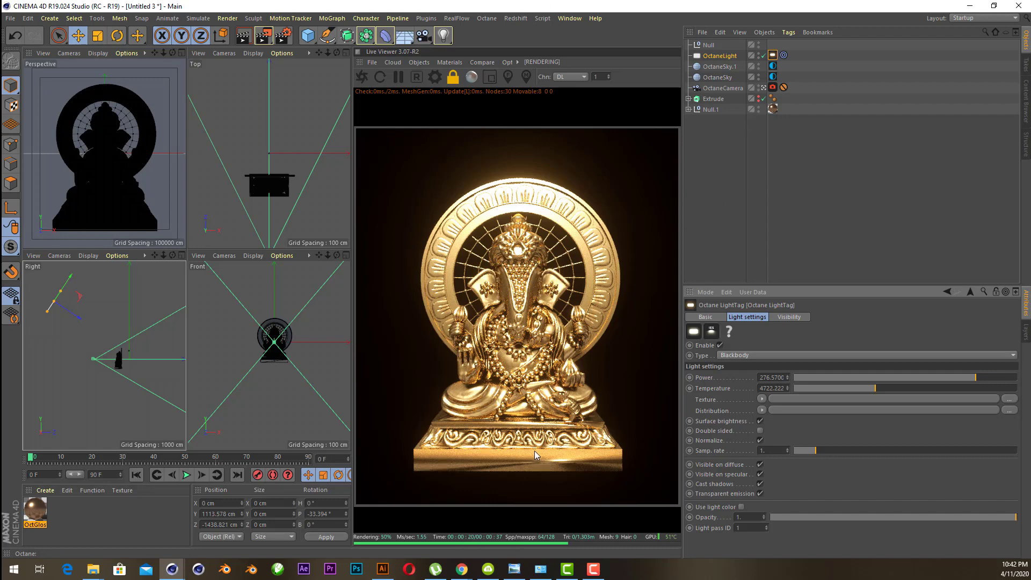
Step: Hide the Ganesha Null group and show the Buddha-face relief (Null.1)
left_click(804, 184)
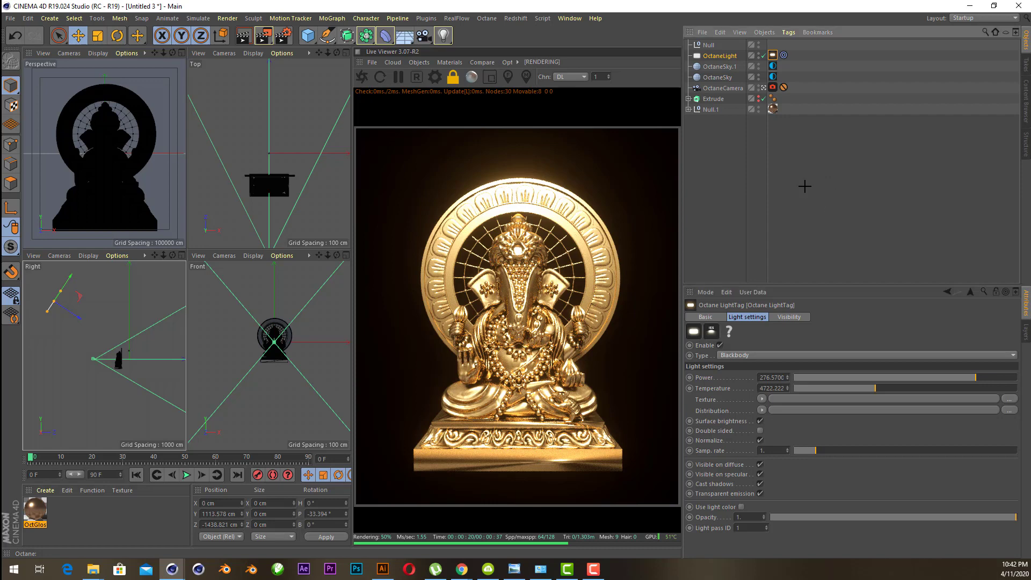
left_click(708, 45)
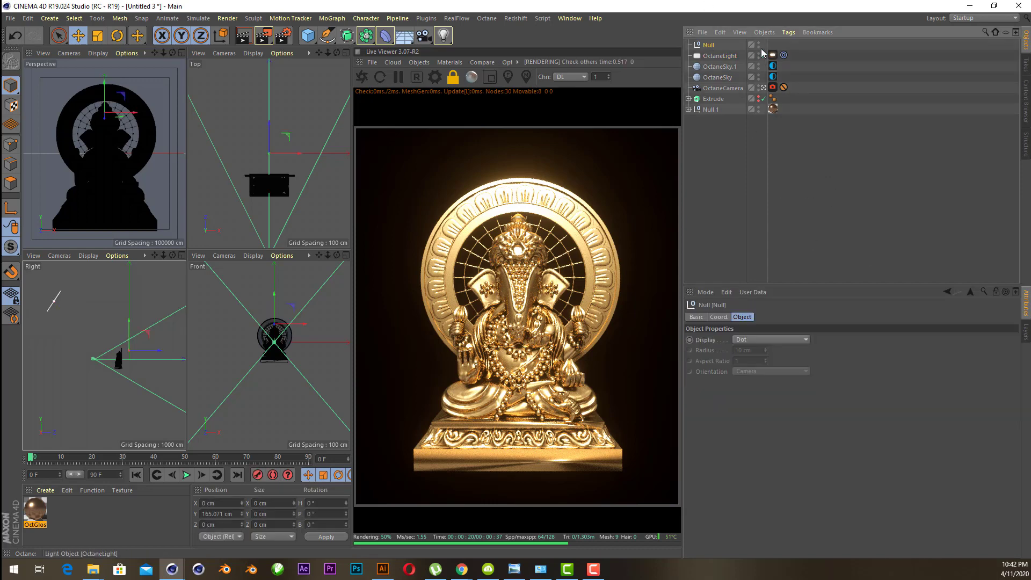
left_click_drag(759, 44, 758, 54)
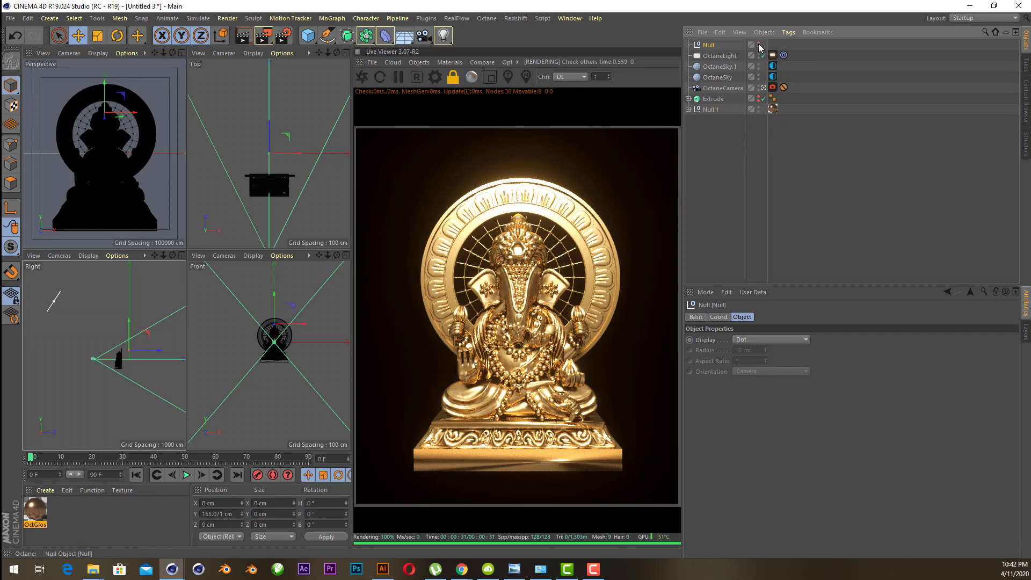
left_click(759, 107)
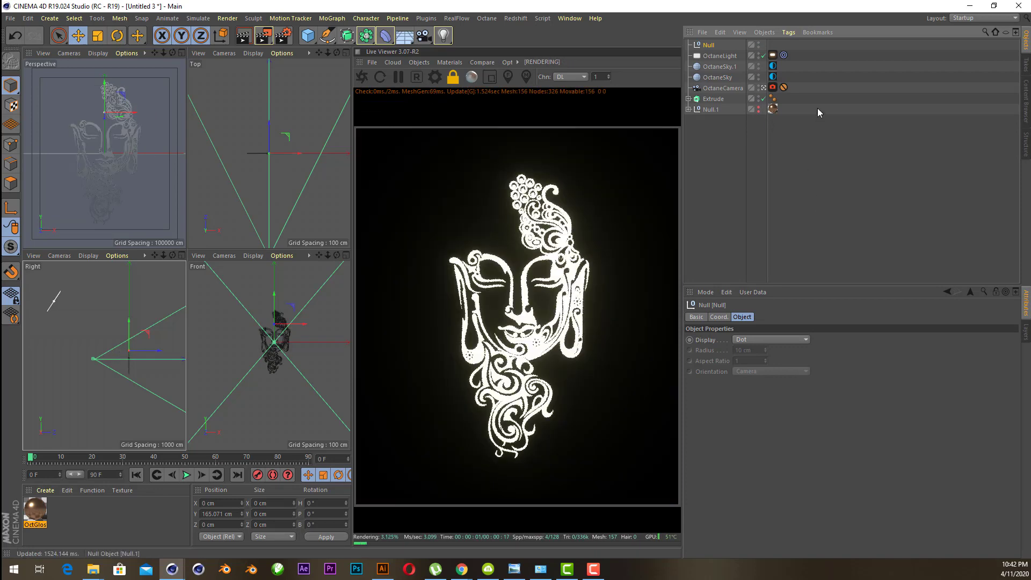
Step: Copy the OctGlossy gold material onto Extrude and move it to about Z −124 cm
left_click_drag(774, 110, 784, 98, "ctrl")
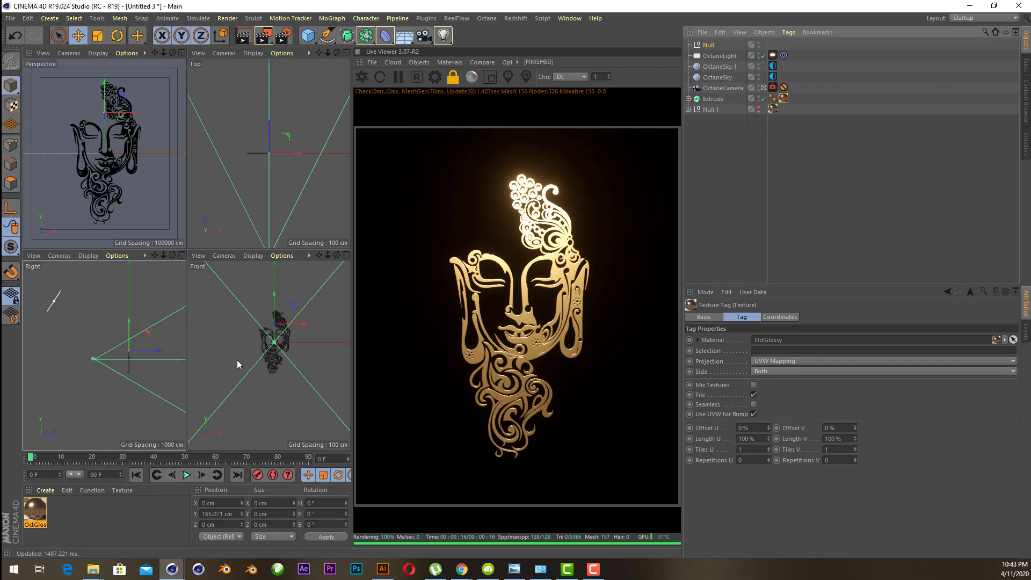
left_click(715, 99)
left_click_drag(161, 358, 152, 364)
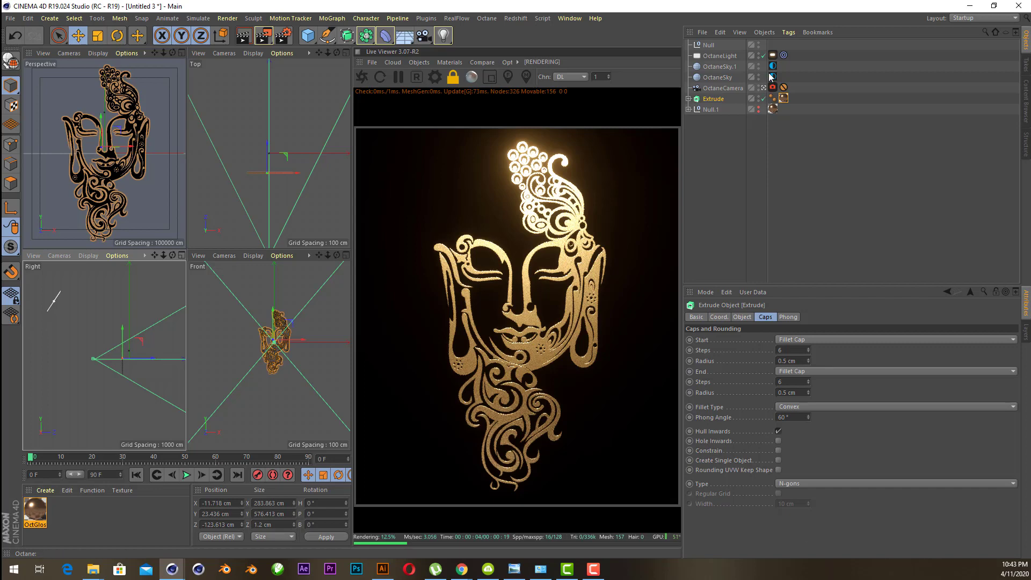
Step: Hide Null.1 from the render and bring up the OctaneSky environment tag settings
left_click(757, 112)
left_click(723, 79)
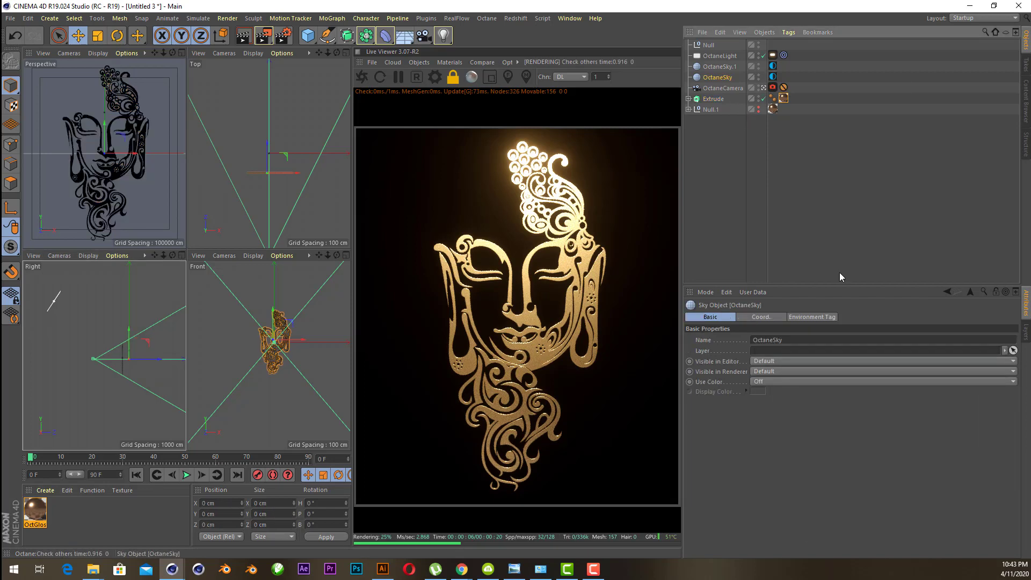
left_click(772, 77)
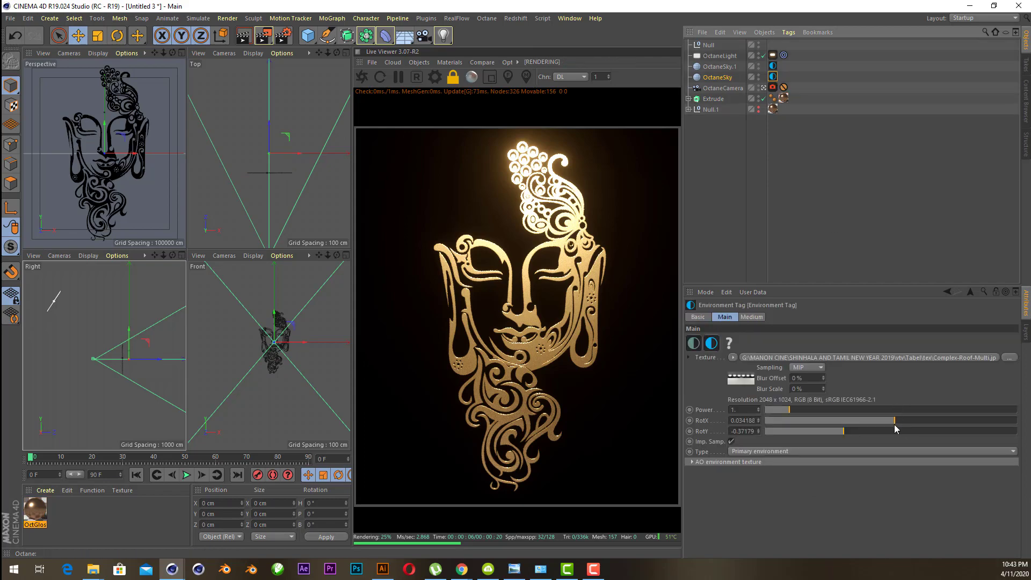
Step: Rotate the sky environment to about RotX 0.453, RotY −0.214 to reshape the gold reflections
left_click_drag(896, 422, 923, 420)
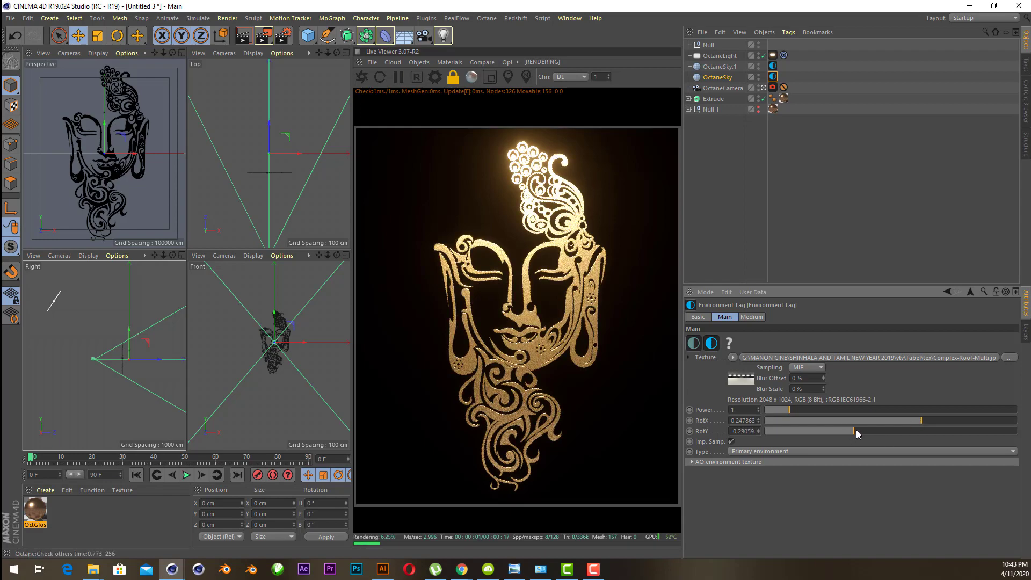
left_click_drag(856, 431, 897, 427)
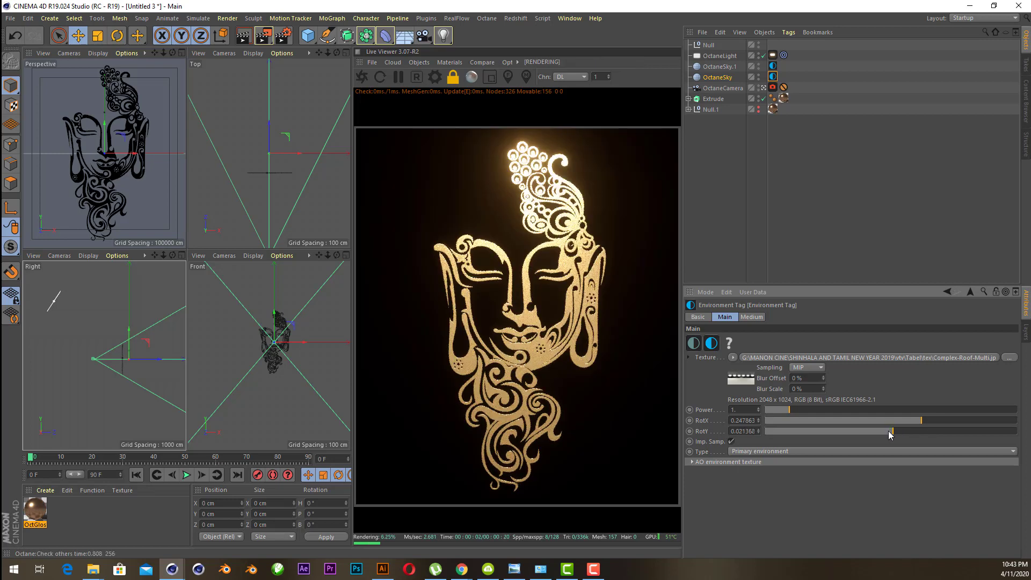
mouse_move(896, 429)
left_mouse_down()
mouse_move(849, 438)
mouse_move(863, 438)
left_mouse_up()
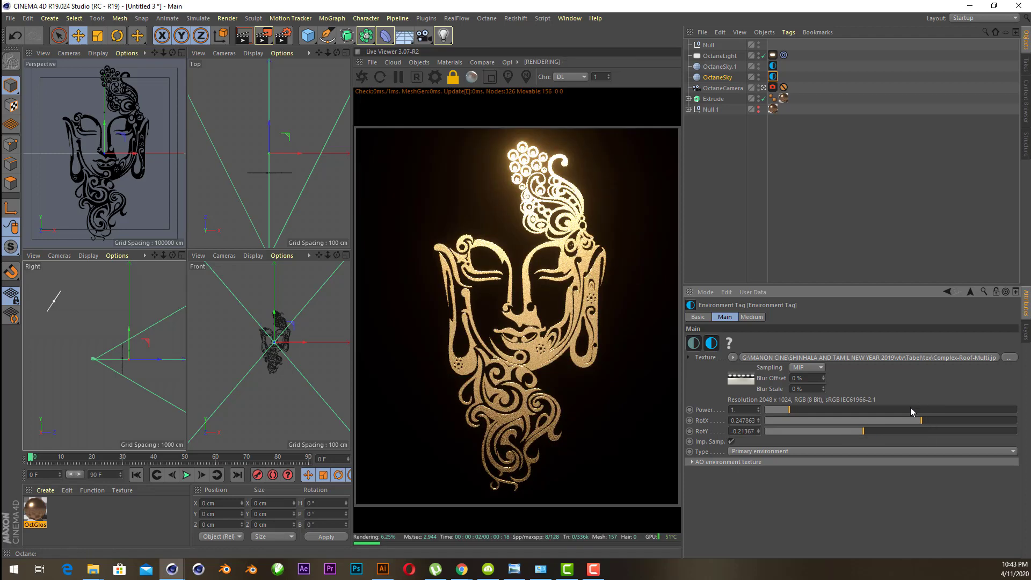
left_click_drag(924, 421, 949, 423)
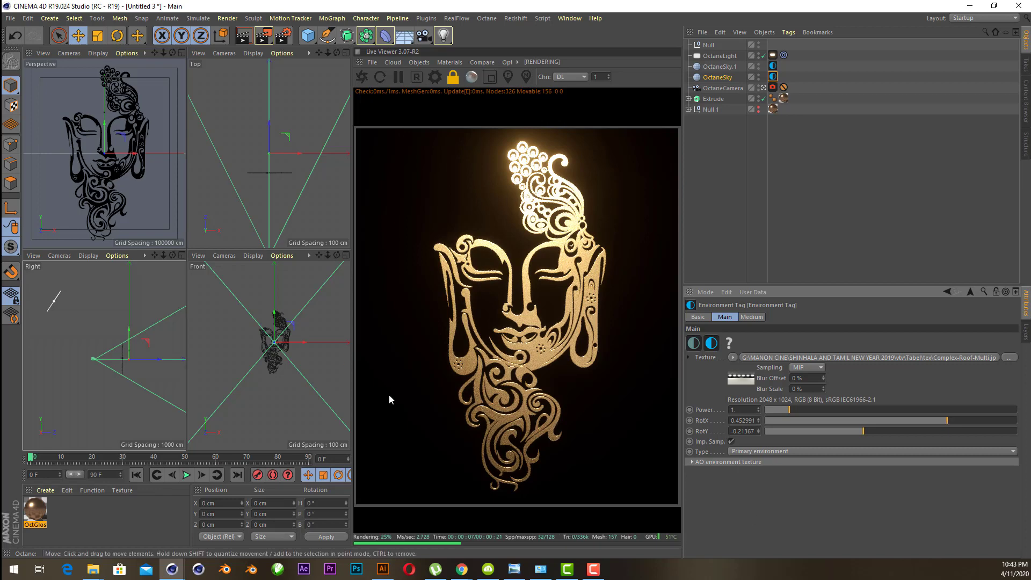
Step: Undock the Octane Live Viewer into a floating window, maximize, restore and reposition it
left_click(358, 62)
left_click(379, 77)
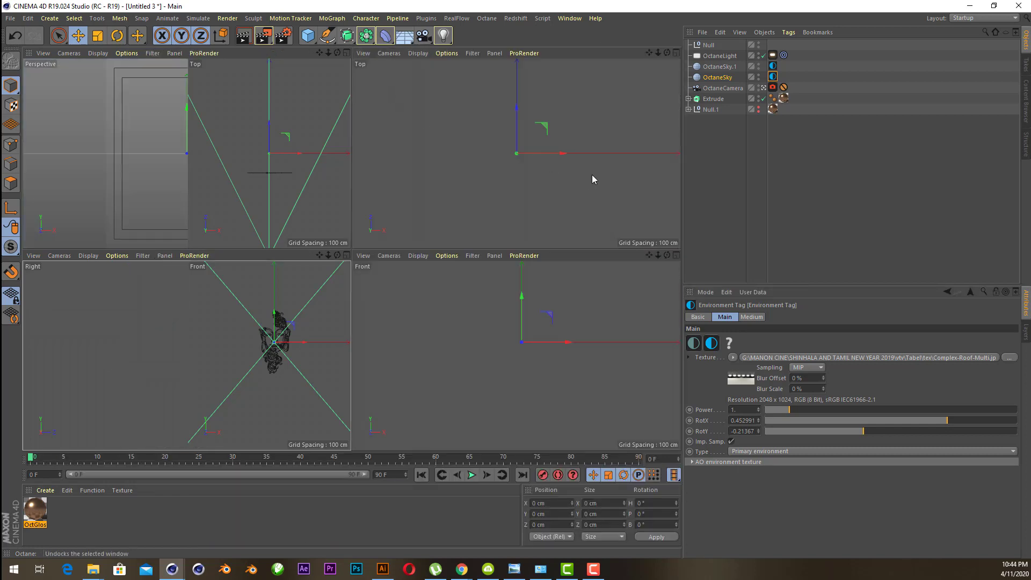
left_click(647, 41)
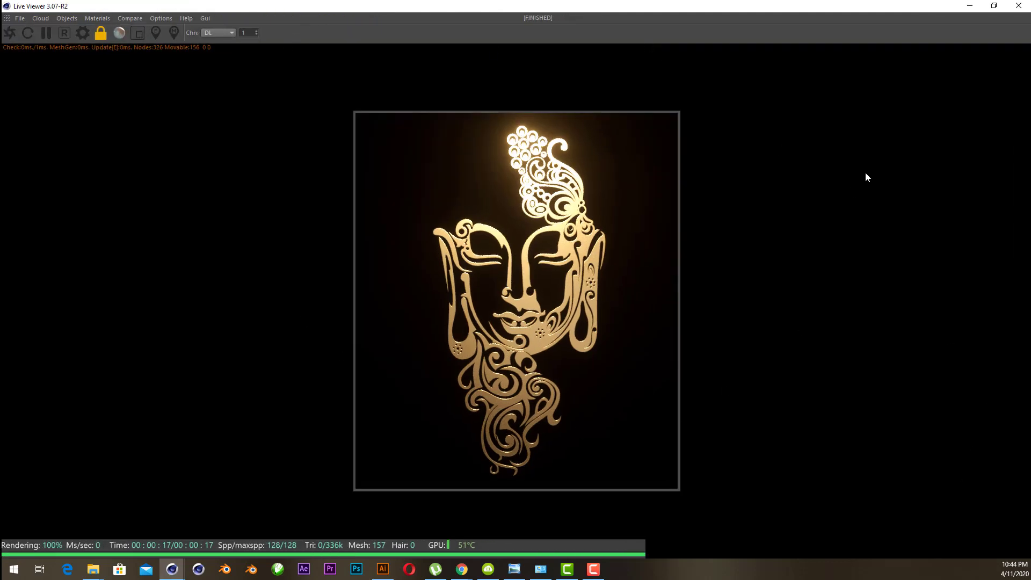
left_click(994, 6)
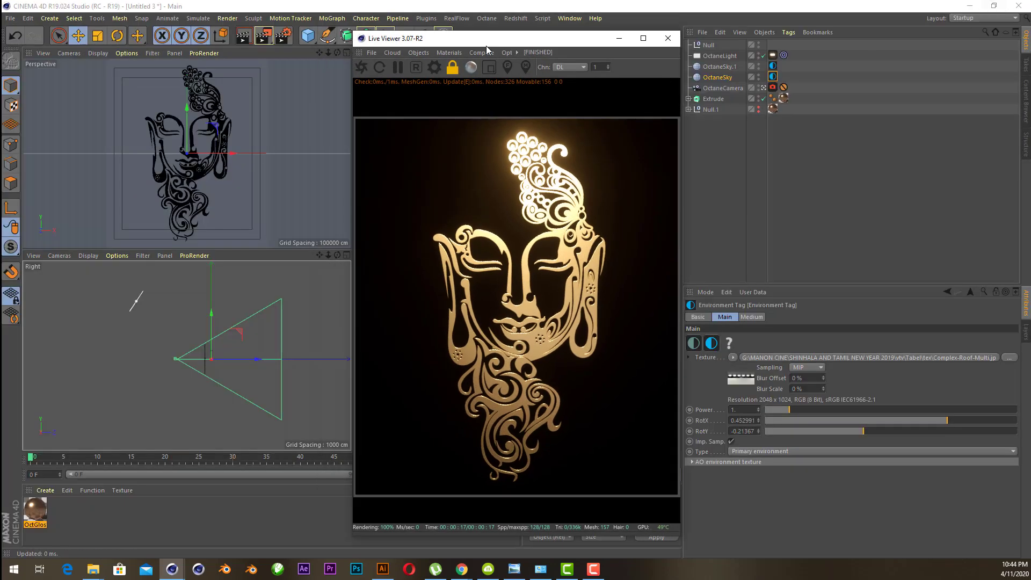
mouse_move(526, 46)
left_mouse_down()
mouse_move(800, 72)
mouse_move(617, 60)
left_mouse_up()
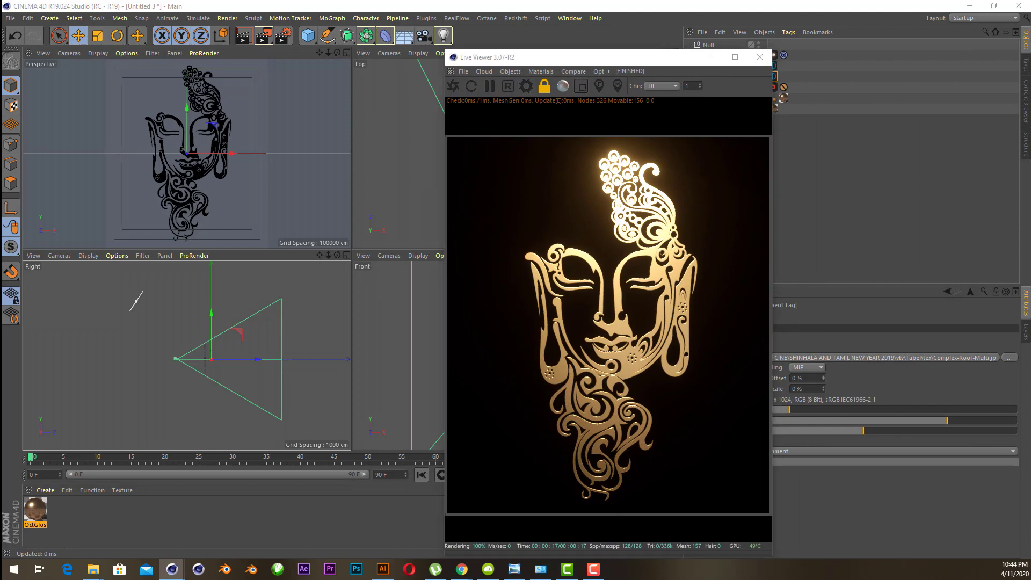
Step: Switch the Octane render kernel from Directlighting to Pathtracing
left_click(527, 86)
left_click_drag(133, 94, 220, 98)
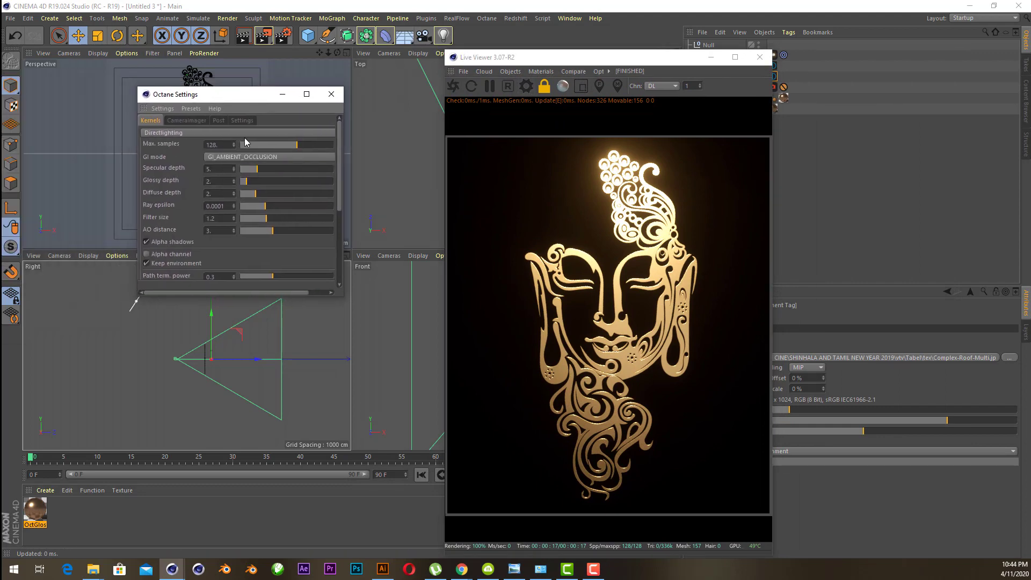
left_click(180, 134)
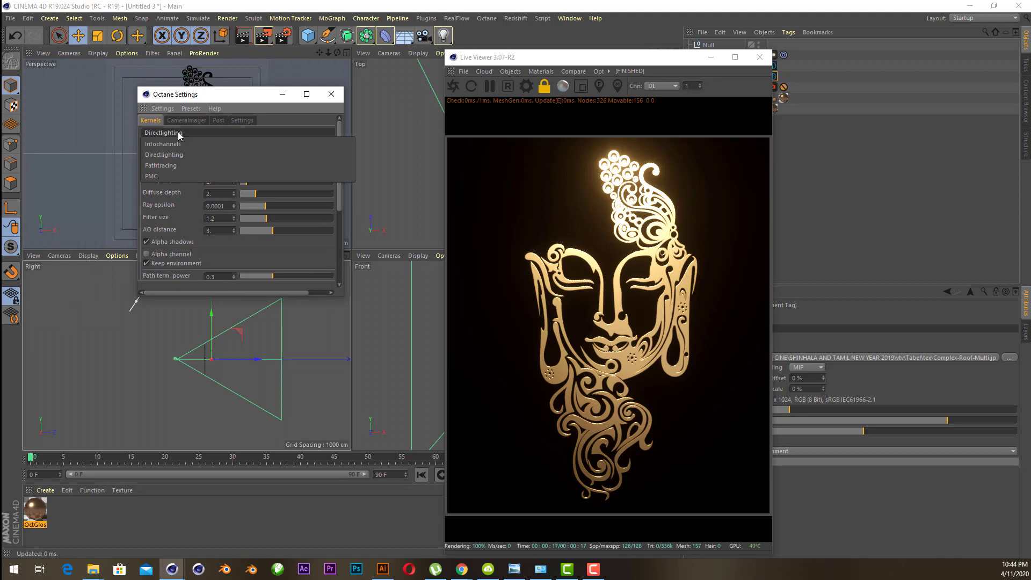
left_click(179, 164)
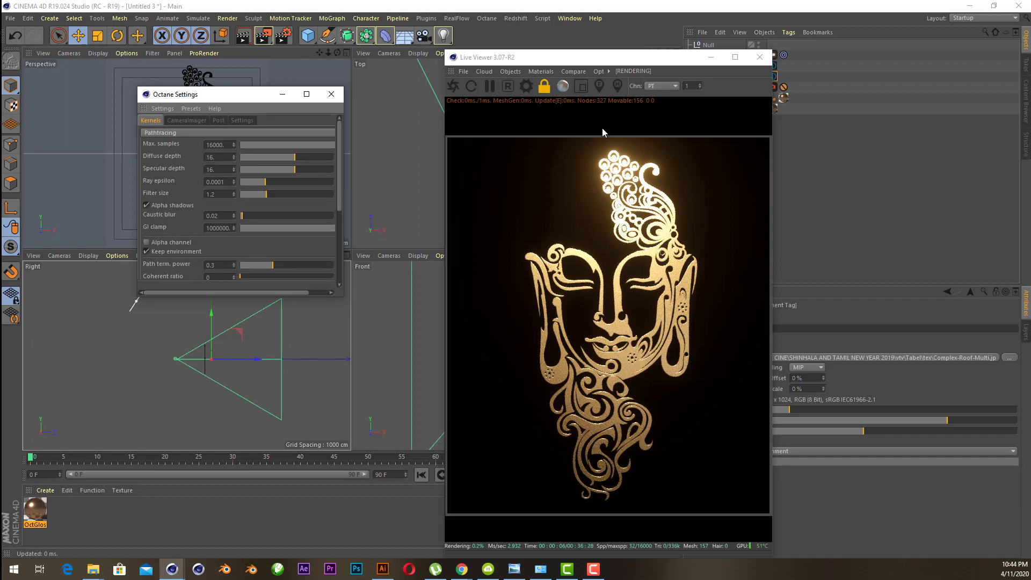
Step: Close the Octane Settings window and shift the Live Viewer left to reveal the object list
left_click(653, 63)
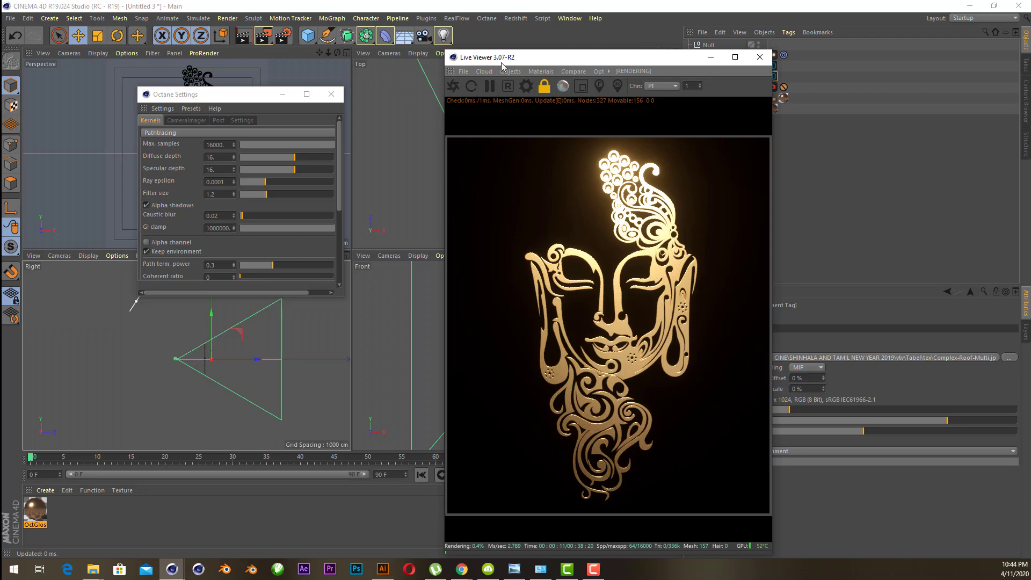
left_click_drag(619, 59, 500, 62)
left_click_drag(189, 101, 116, 103)
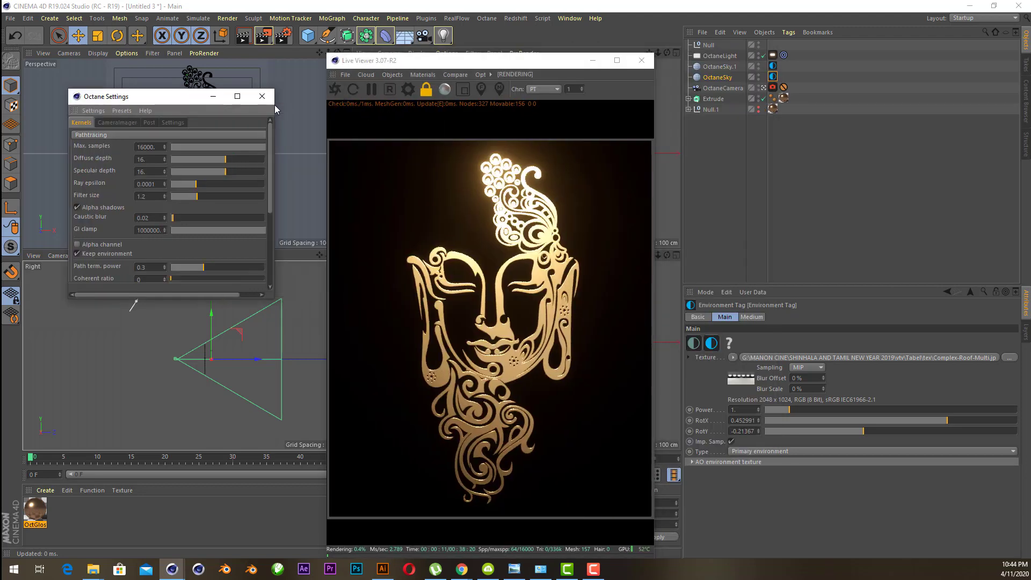
left_click(265, 96)
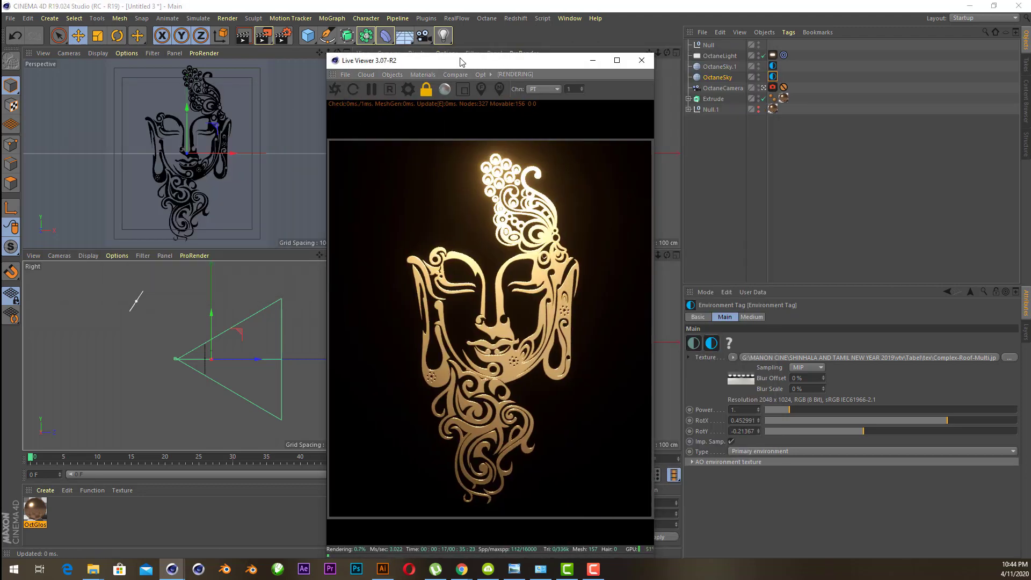
left_click_drag(502, 67, 447, 63)
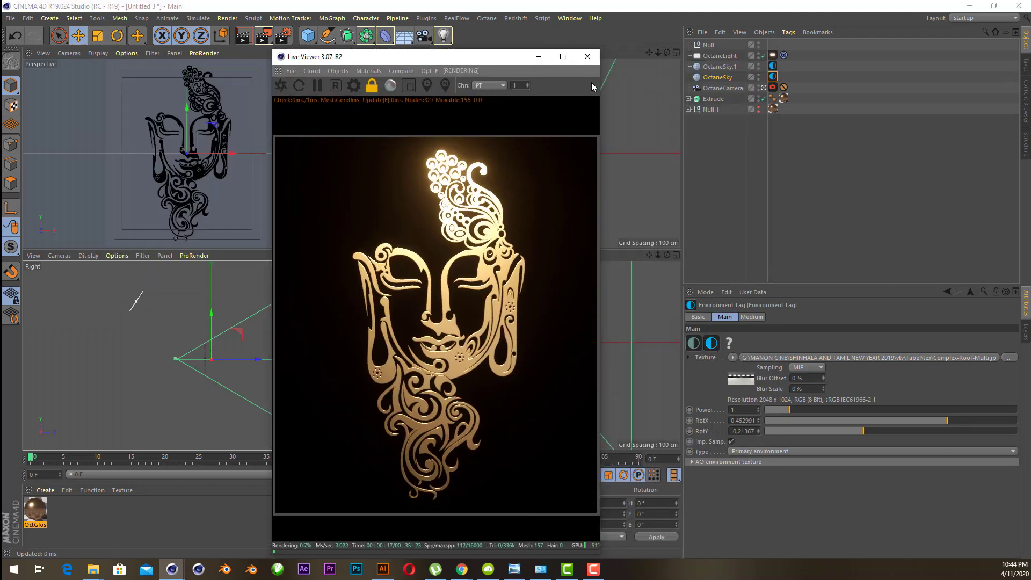
Step: Hide the Buddha-face Extrude, show Null.1 again, and maximize the Live Viewer on the Ganesha render
left_click(759, 100)
left_click(758, 98)
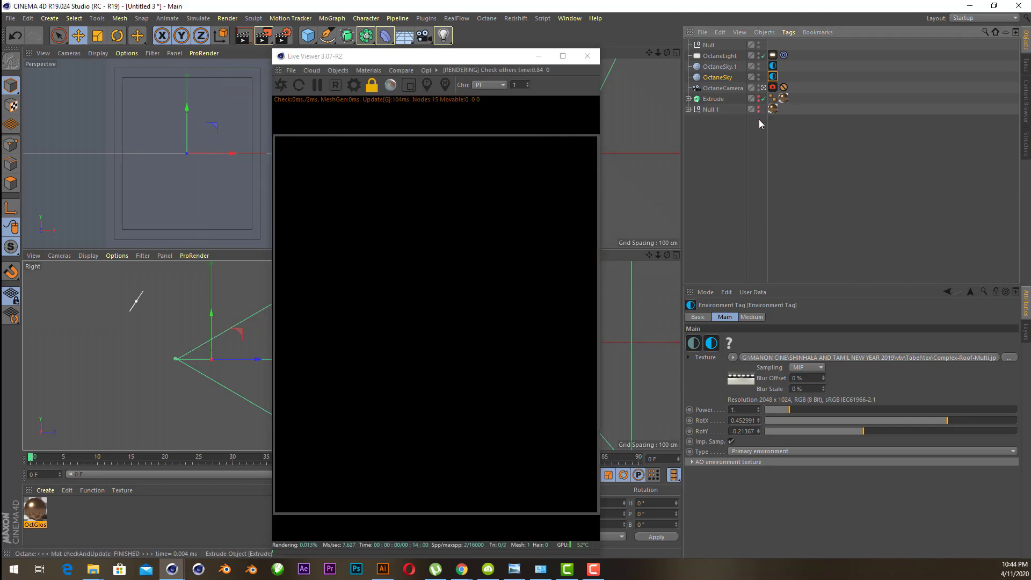
left_click(759, 109)
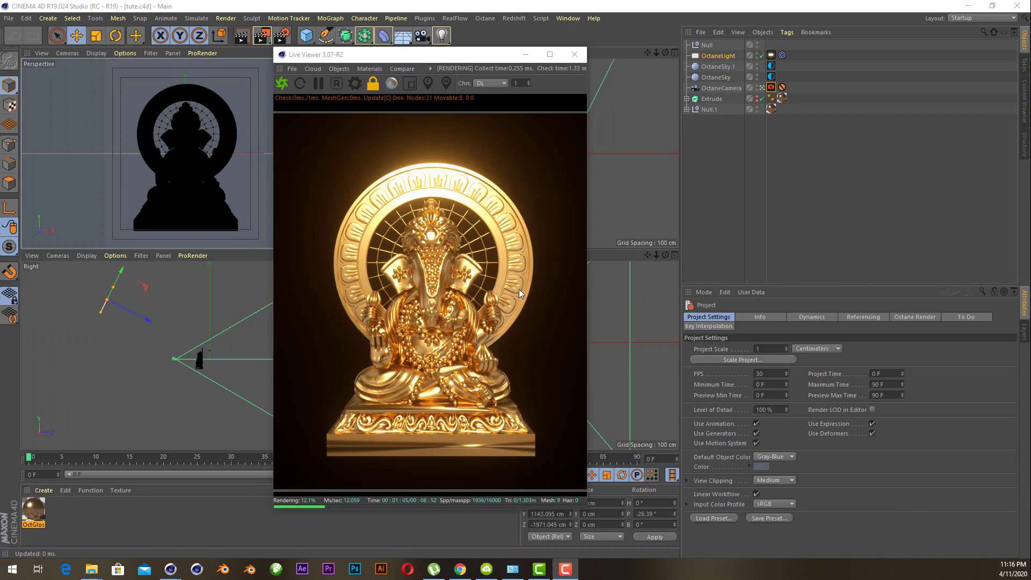
left_click(550, 54)
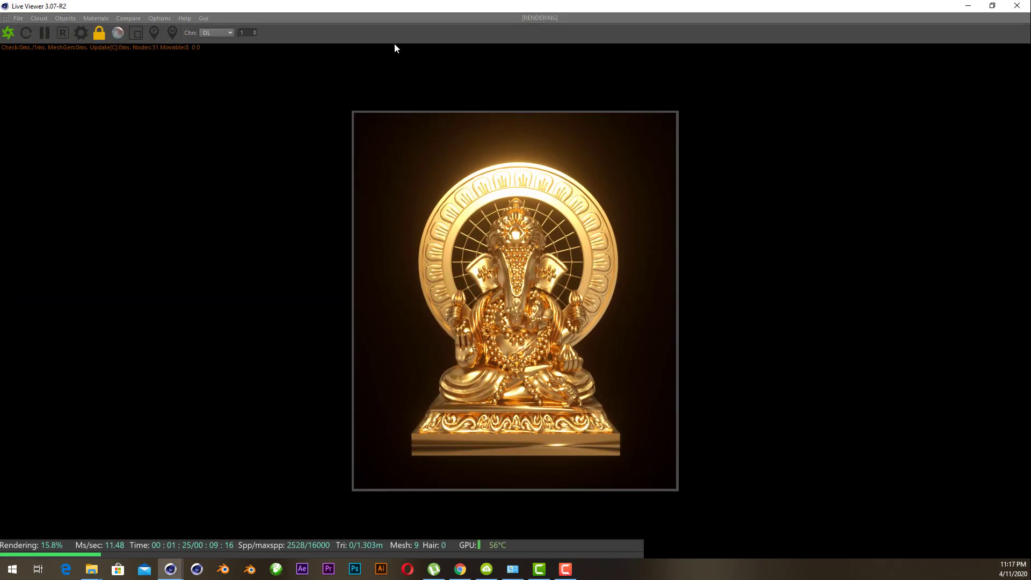